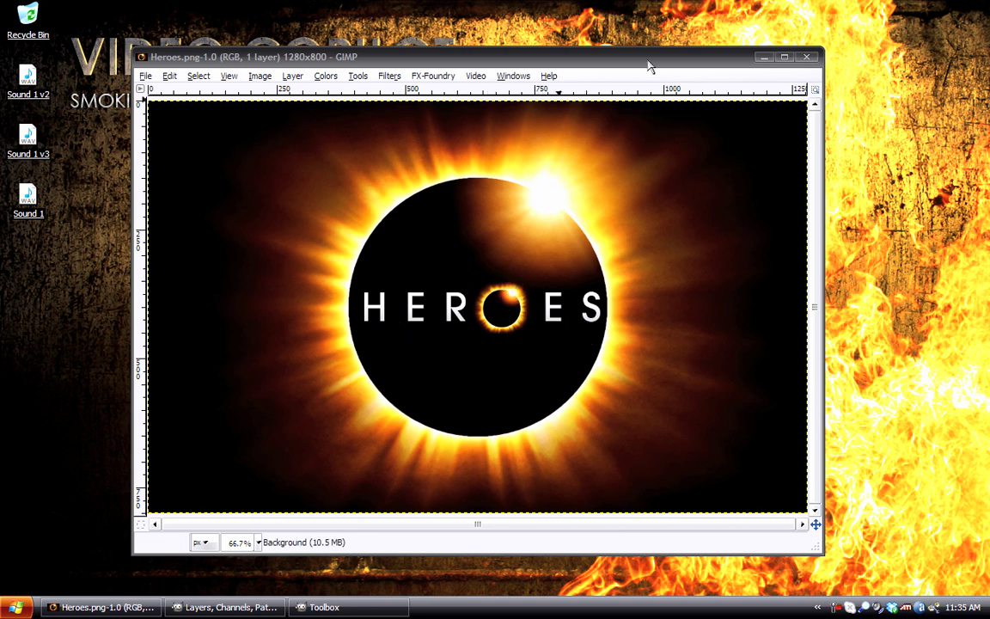
Step: Minimize the finished Heroes.png reference and bring back the image, Toolbox and Layers windows
click(545, 58)
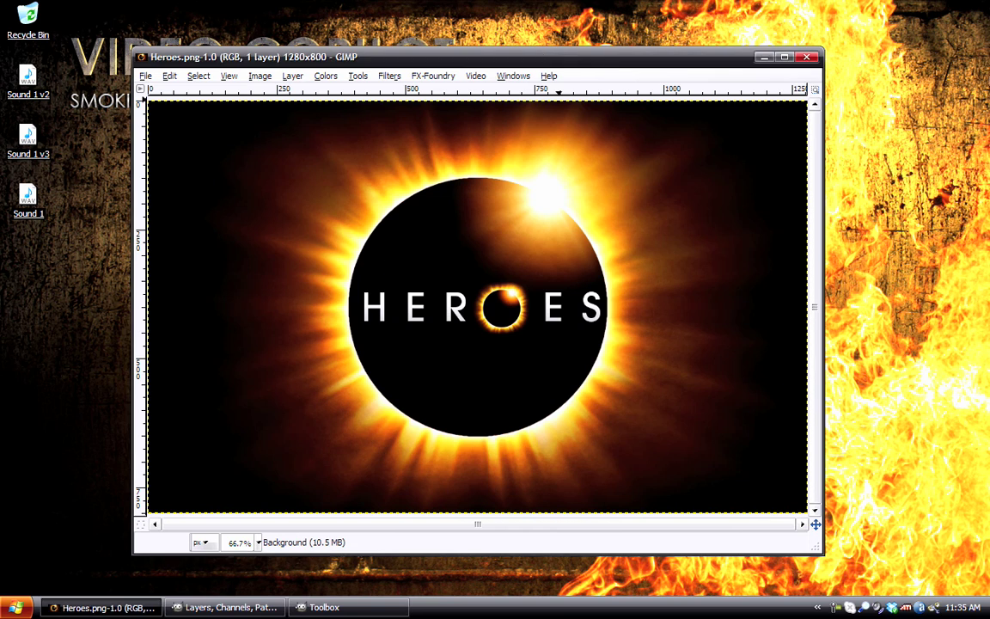
click(763, 58)
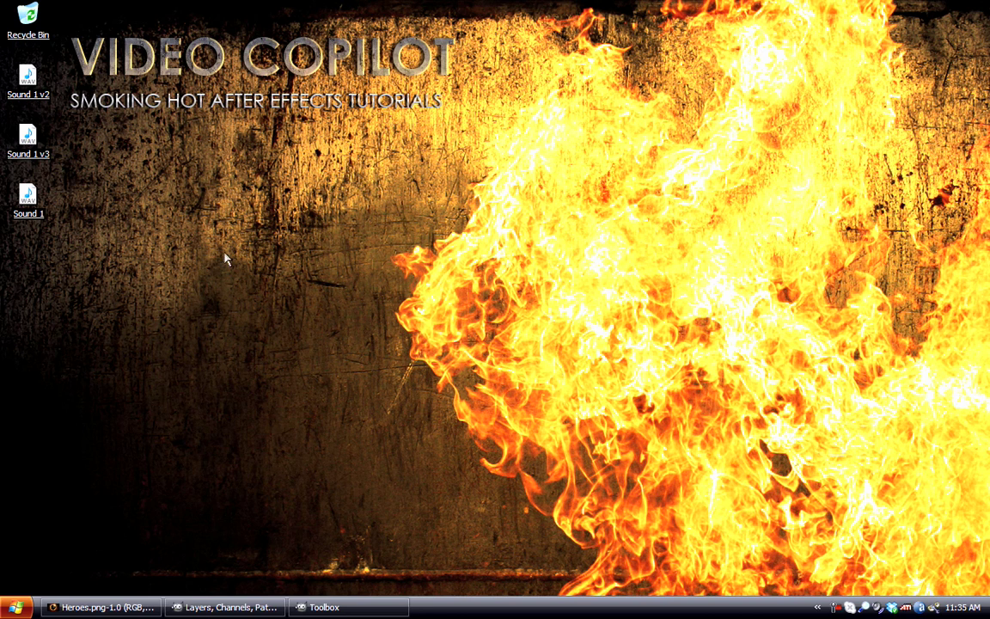
key(super+d)
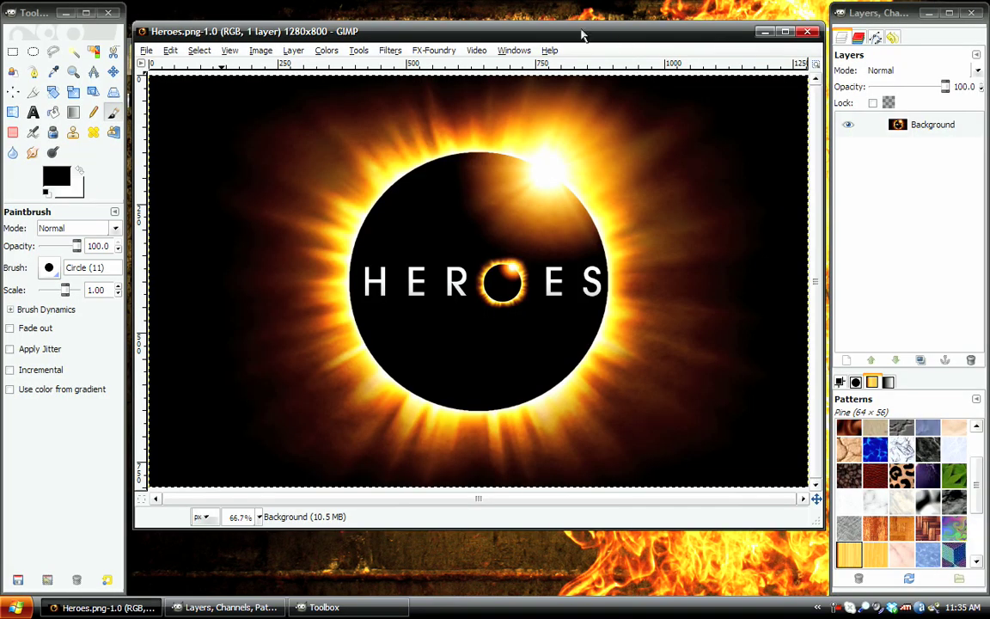
Step: Close Heroes.png and create a new 1280×800 image
drag(581, 34, 583, 56)
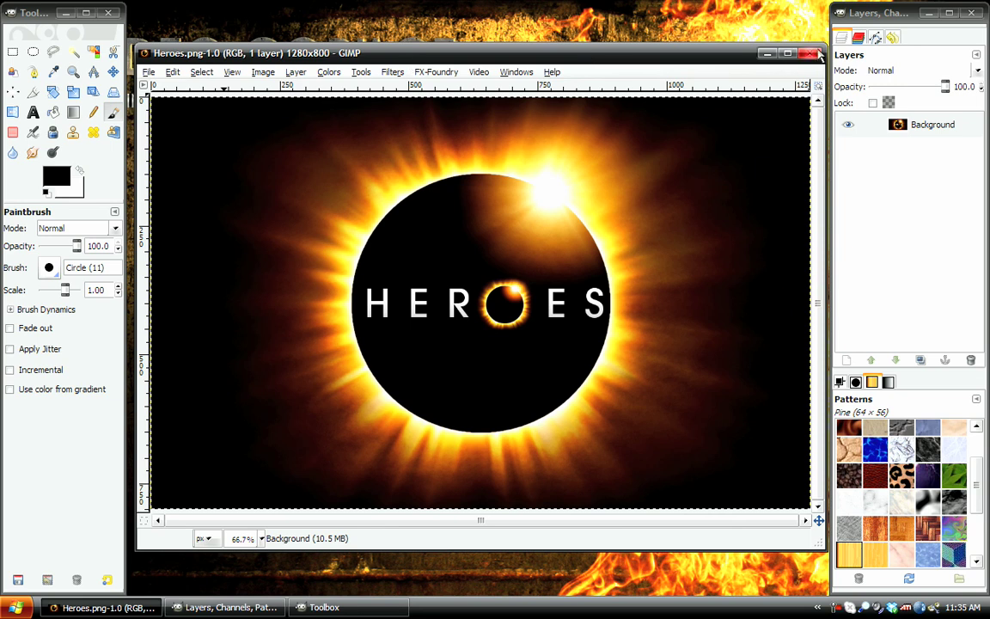
key(ctrl+w)
click(151, 74)
click(159, 89)
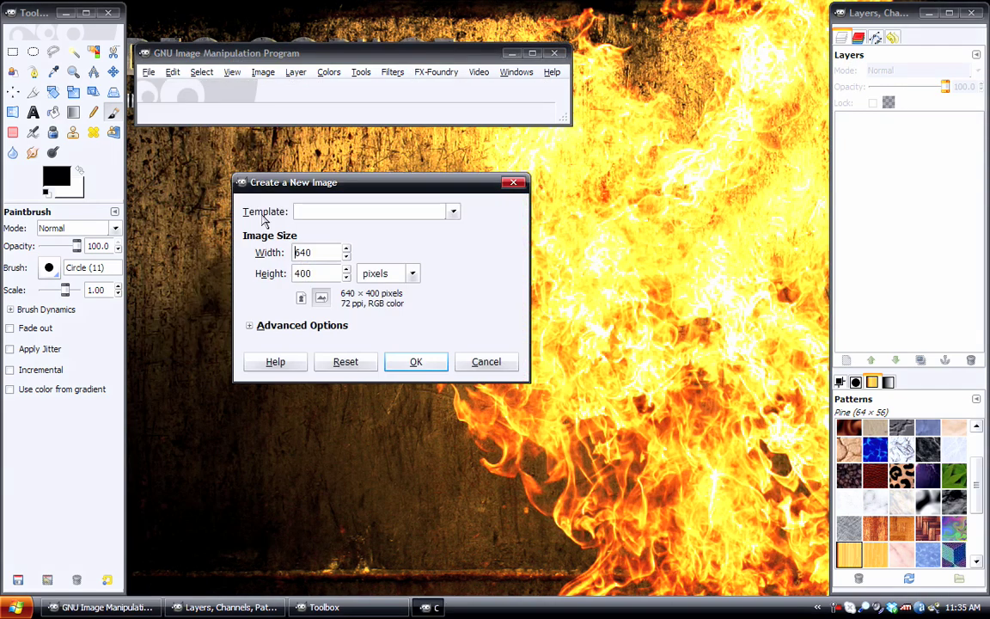
double_click(317, 253)
text(1280)
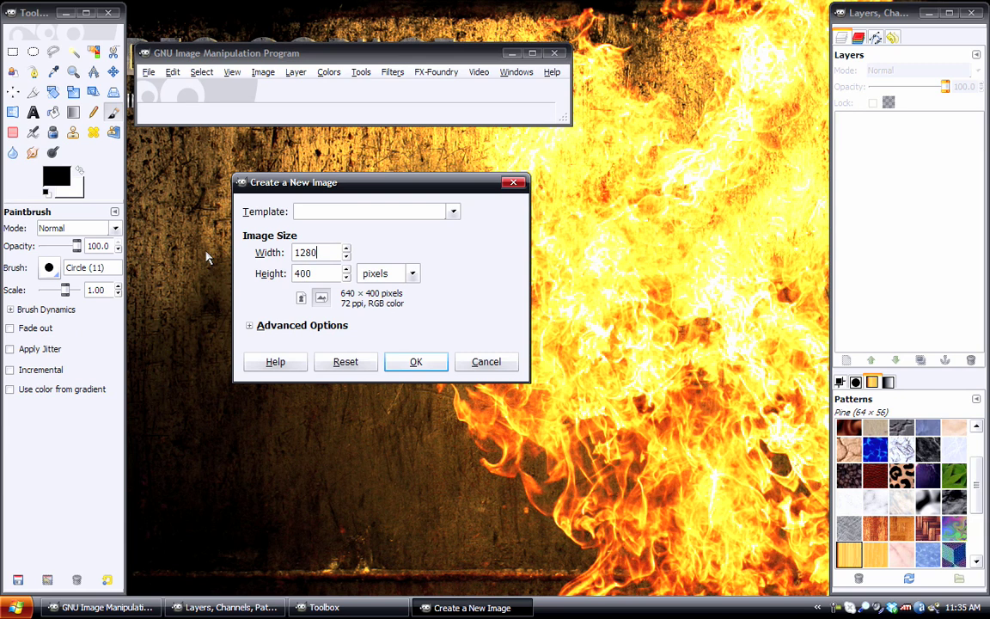
key(Tab)
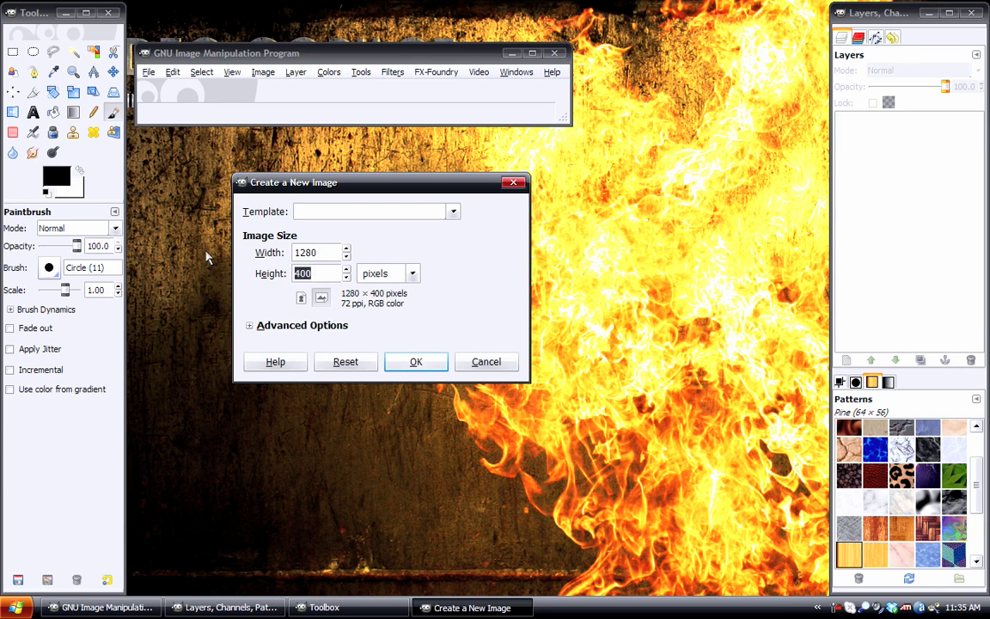
key(Return)
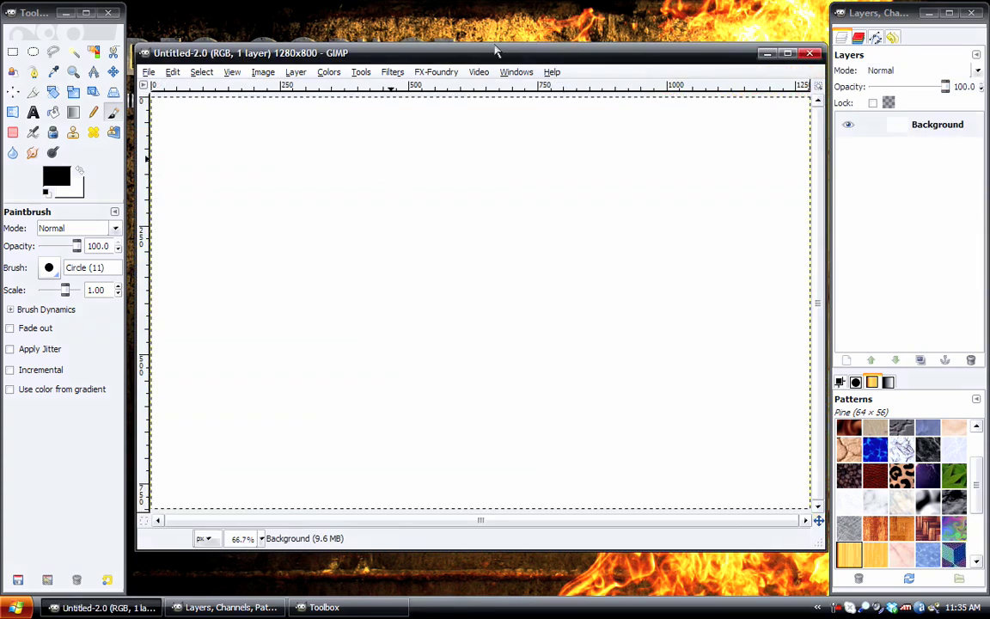
Step: Fill the new canvas with the black foreground colour
drag(479, 54, 472, 43)
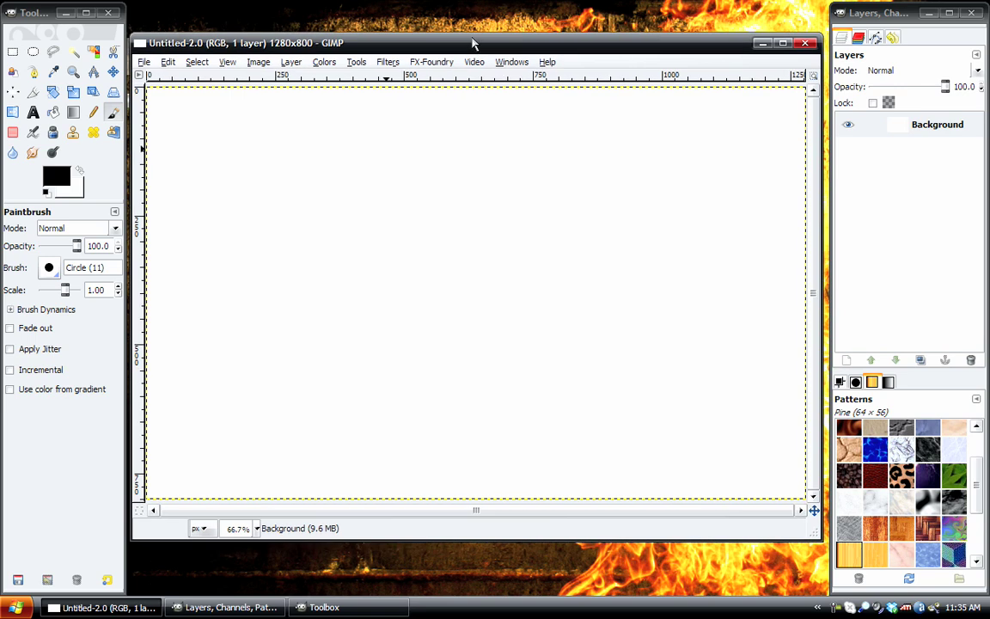
click(168, 62)
click(245, 277)
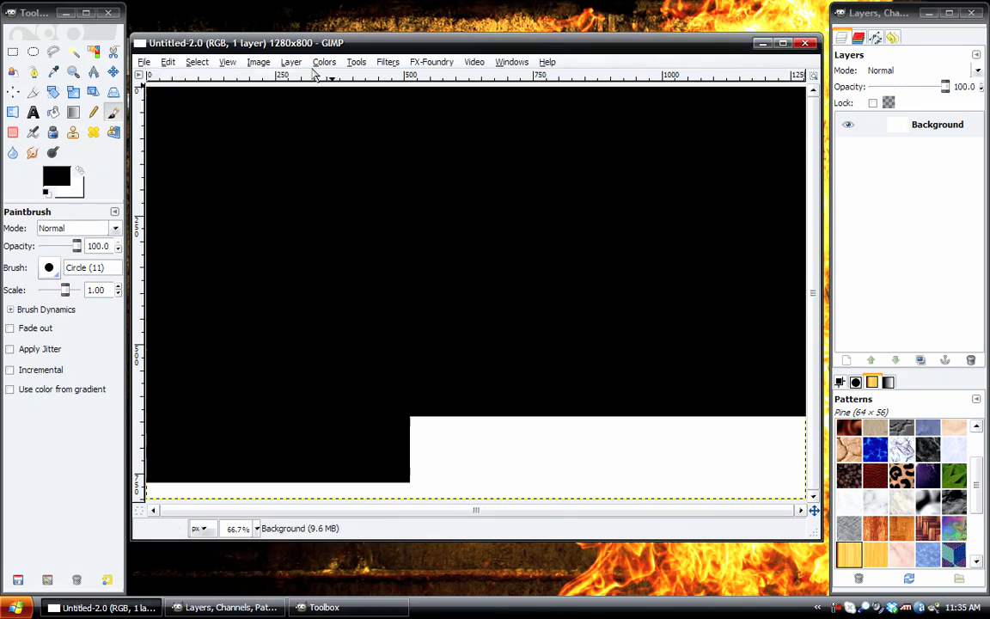
Step: Add a 300×300 layer filled with the white background colour
click(291, 62)
click(311, 80)
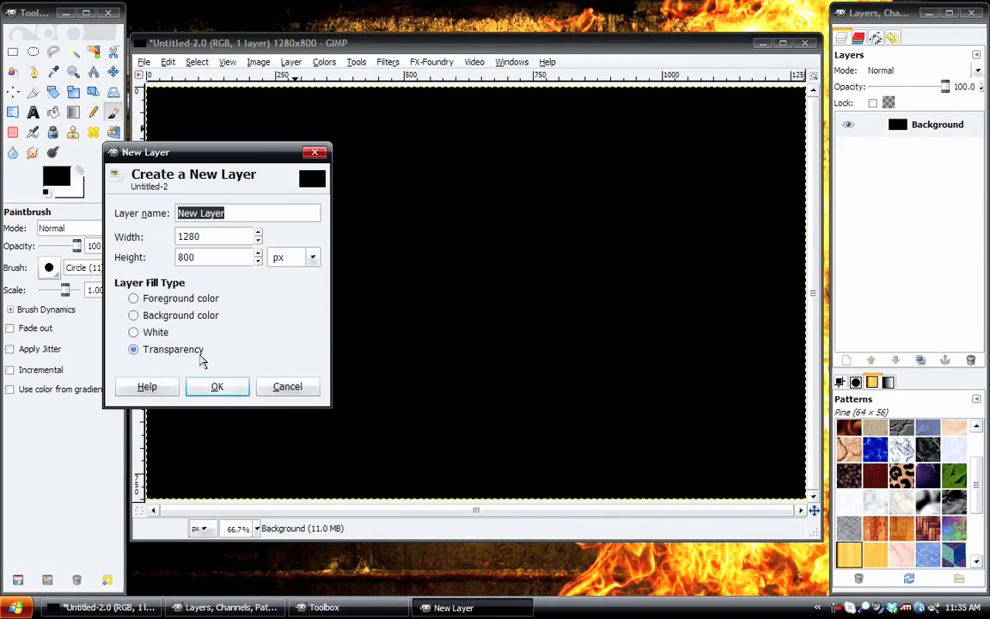
click(177, 315)
click(219, 237)
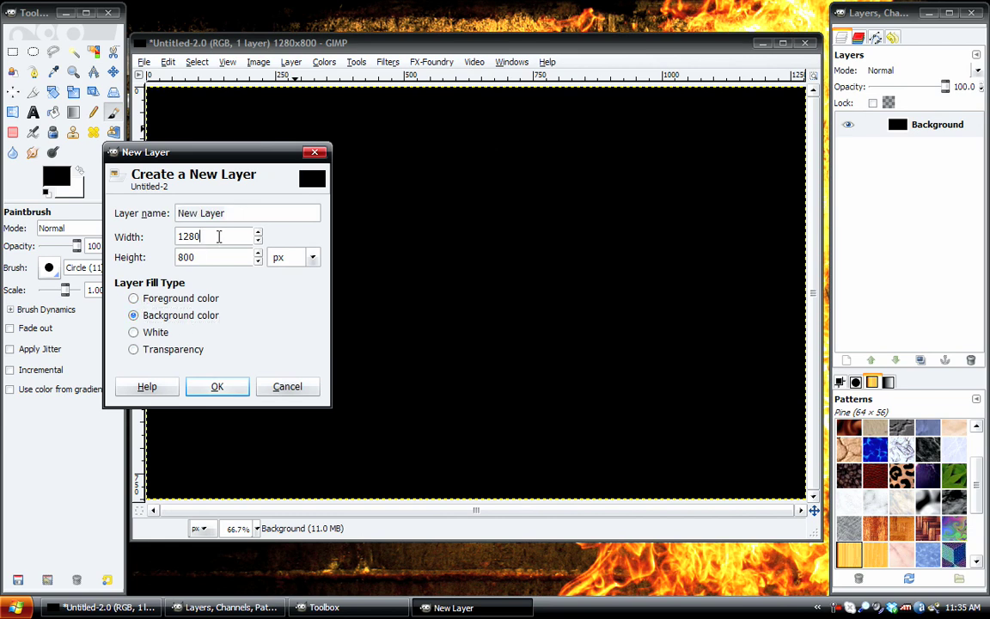
double_click(218, 236)
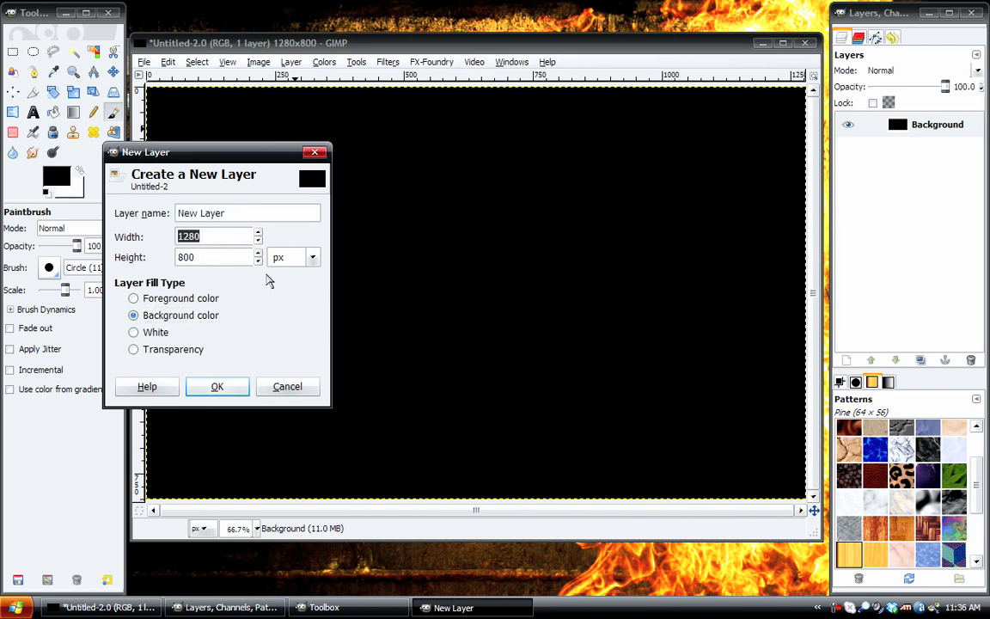
text(300300)
key(Return)
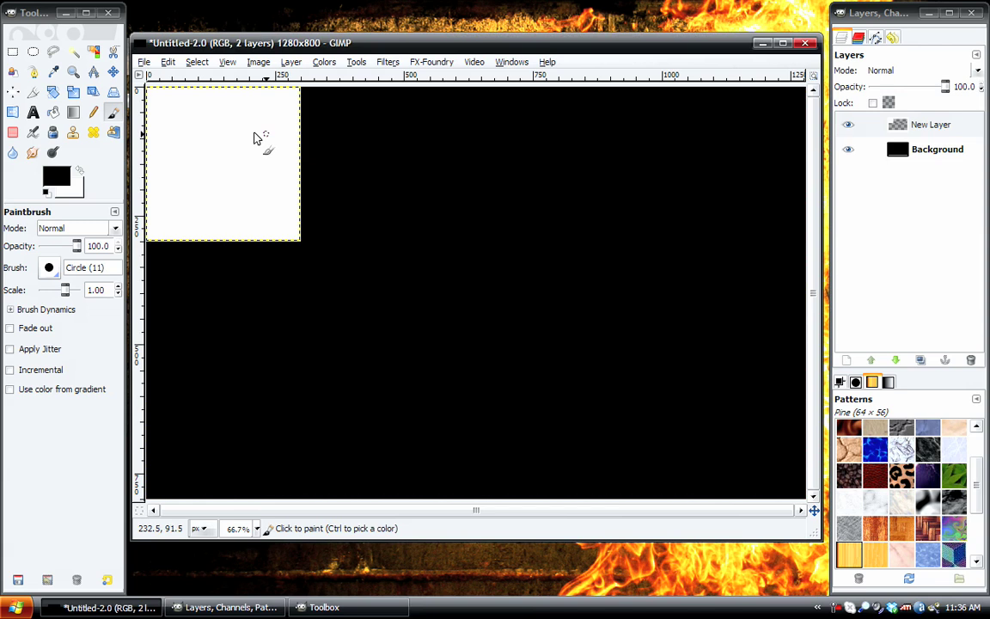
Step: Apply Distorts > Polar Coordinates to turn the white square into a circle
click(388, 61)
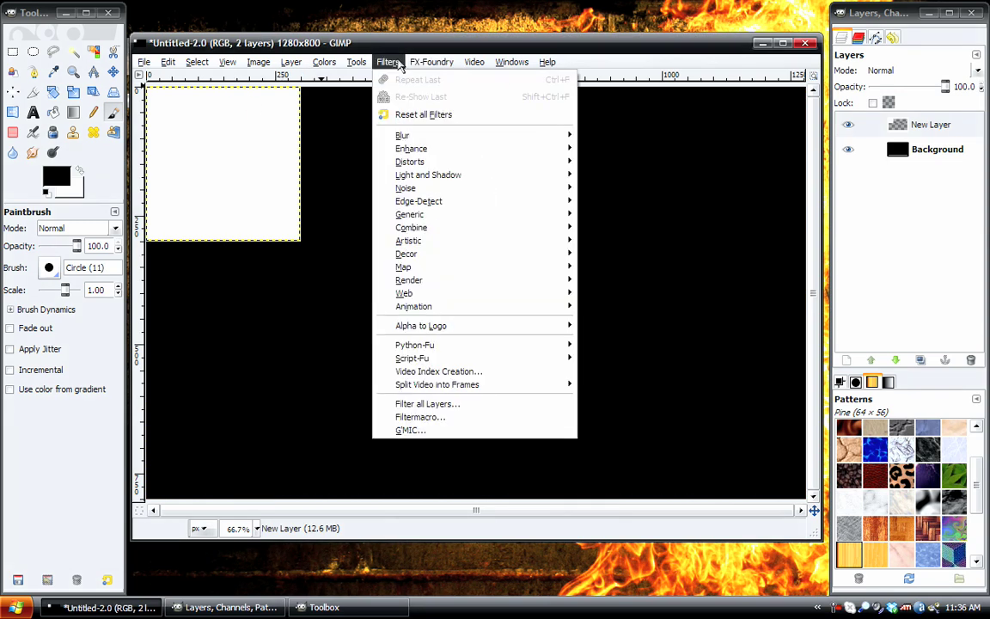
mouse_move(492, 162)
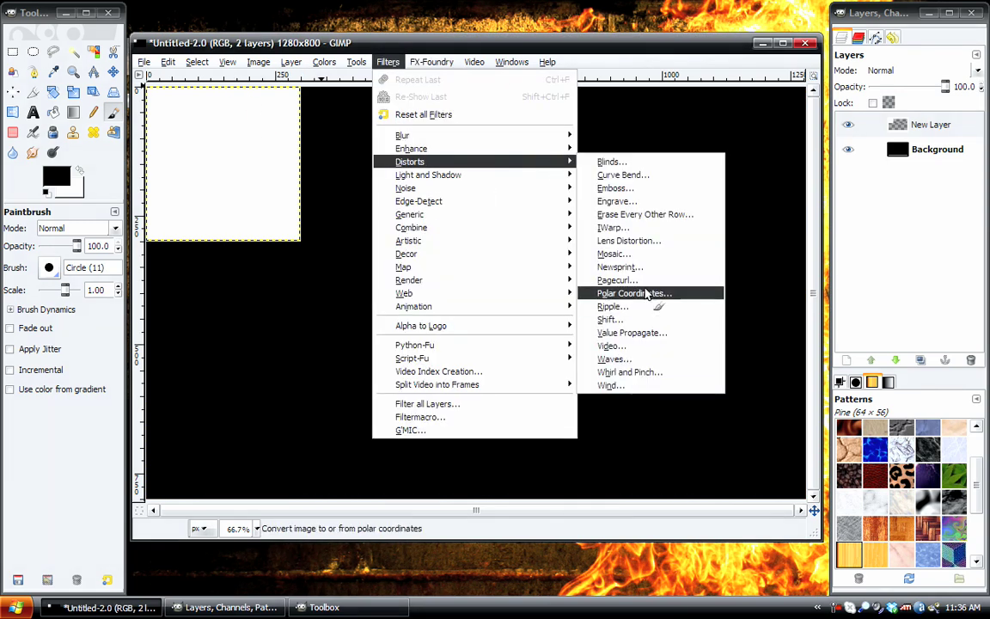
click(646, 294)
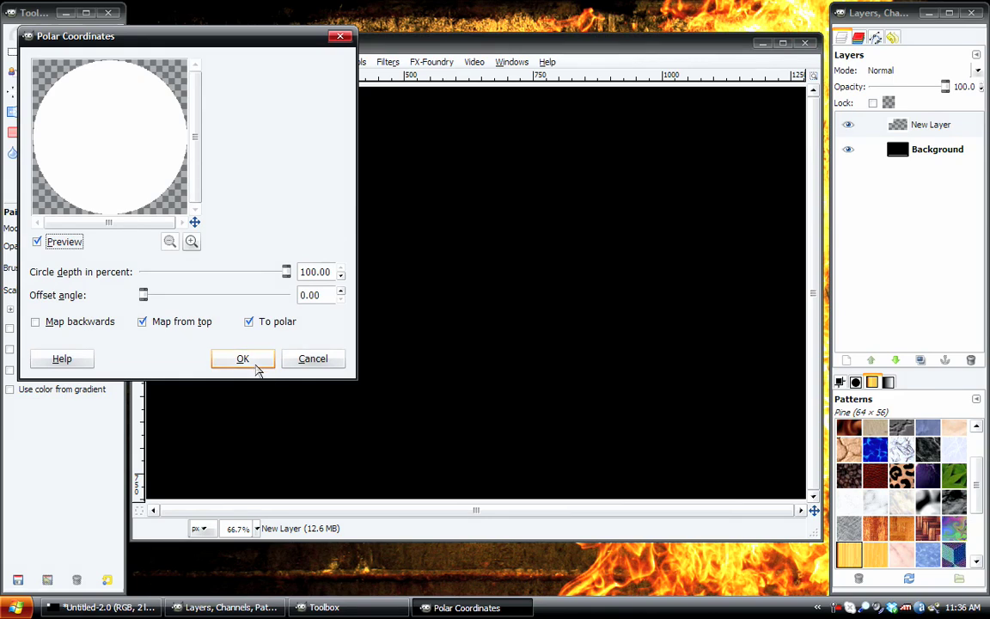
click(257, 366)
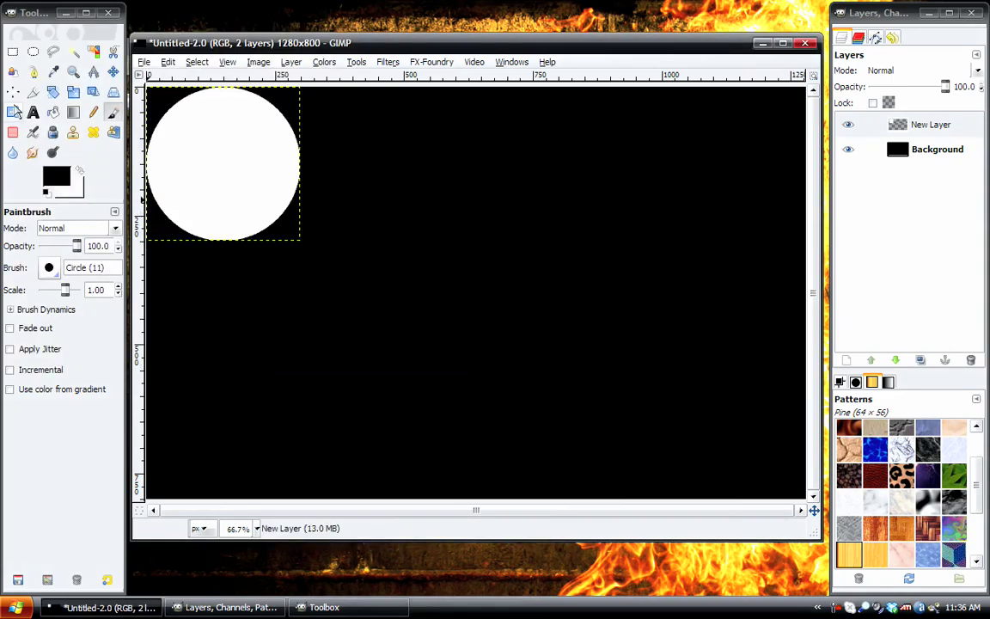
Step: Centre the white circle horizontally and vertically on the canvas with the Align tool
click(14, 112)
click(224, 163)
click(59, 282)
click(59, 314)
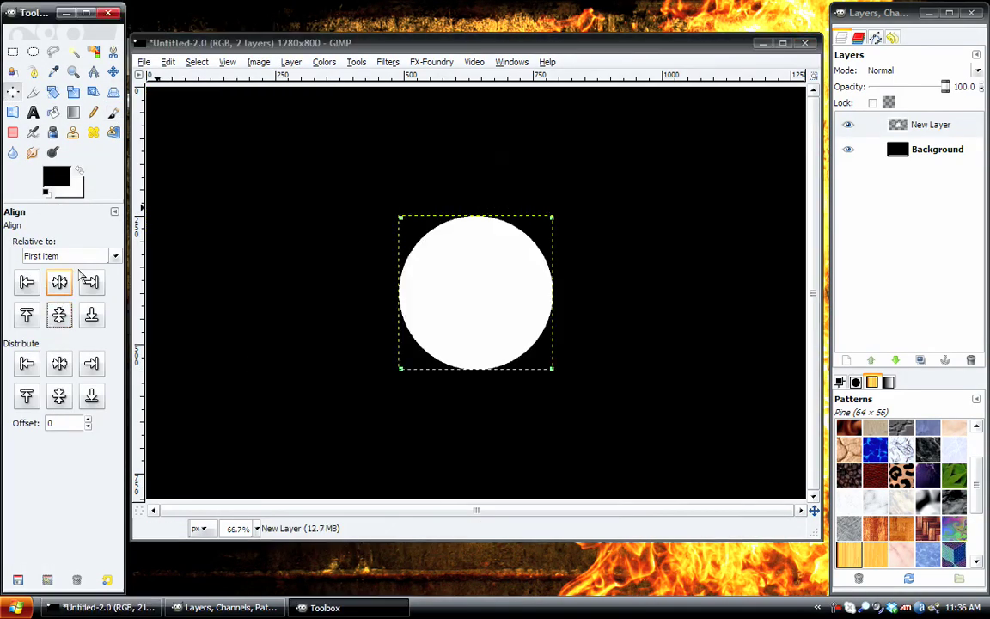
Step: Duplicate the circle layer twice and invert the top copy into a black circle
key(m)
click(928, 126)
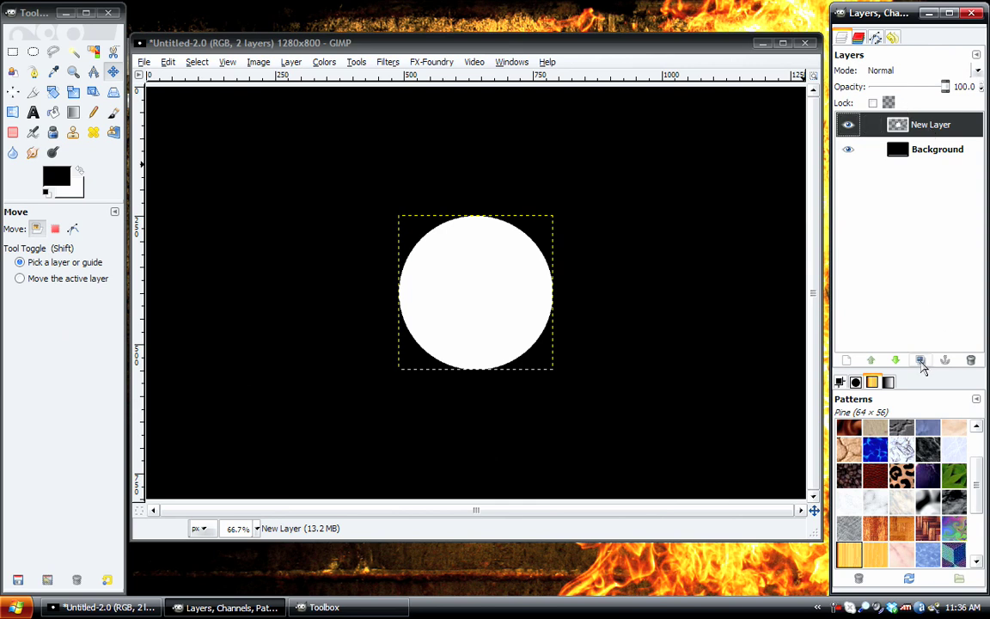
click(920, 360)
click(920, 360)
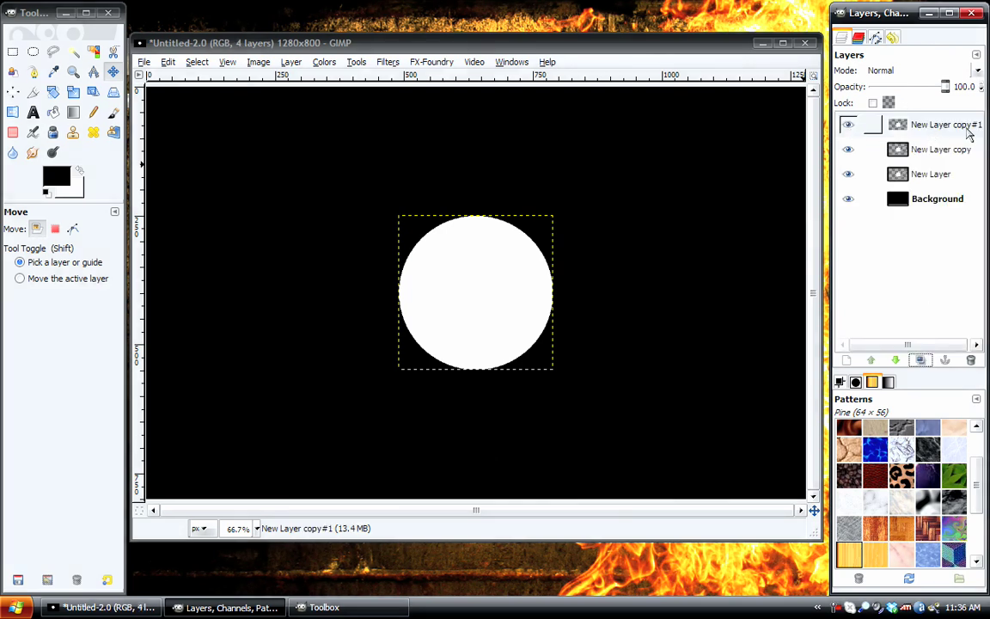
click(324, 61)
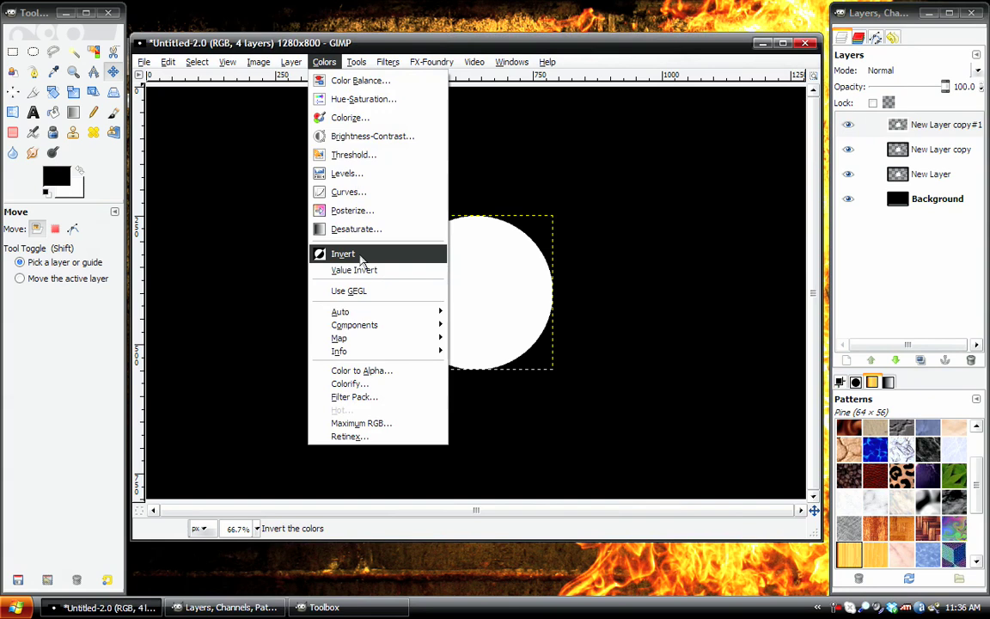
click(361, 254)
Step: Hide both copies and expand New Layer to the full image size
click(847, 125)
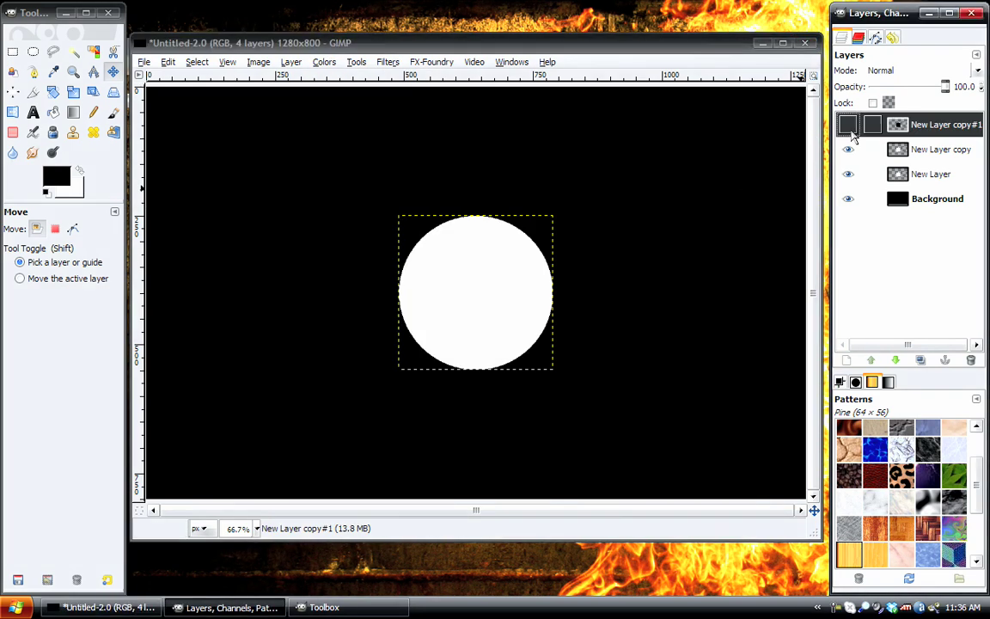
click(933, 151)
click(847, 150)
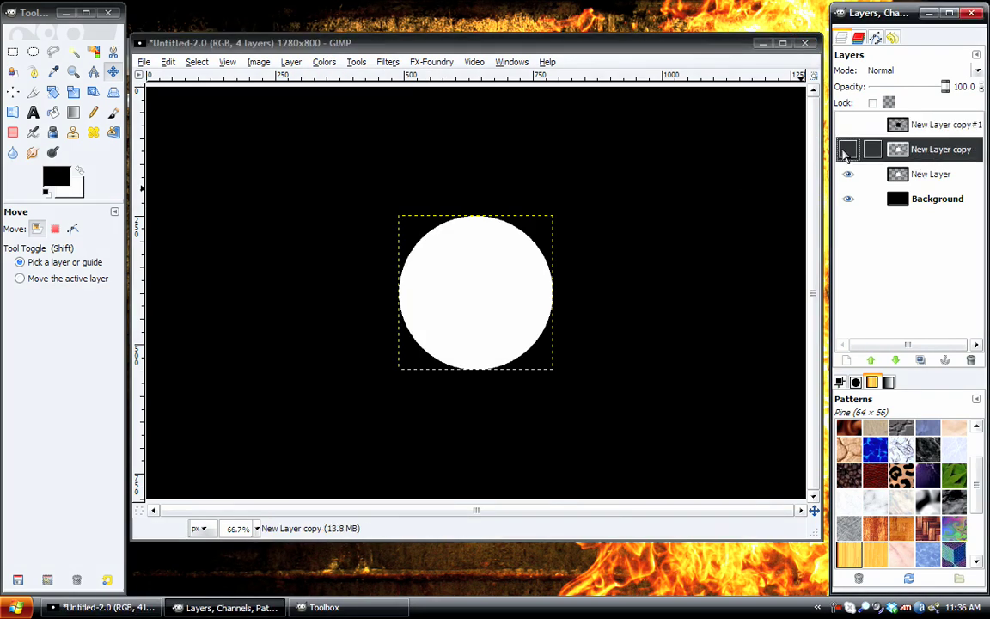
click(935, 175)
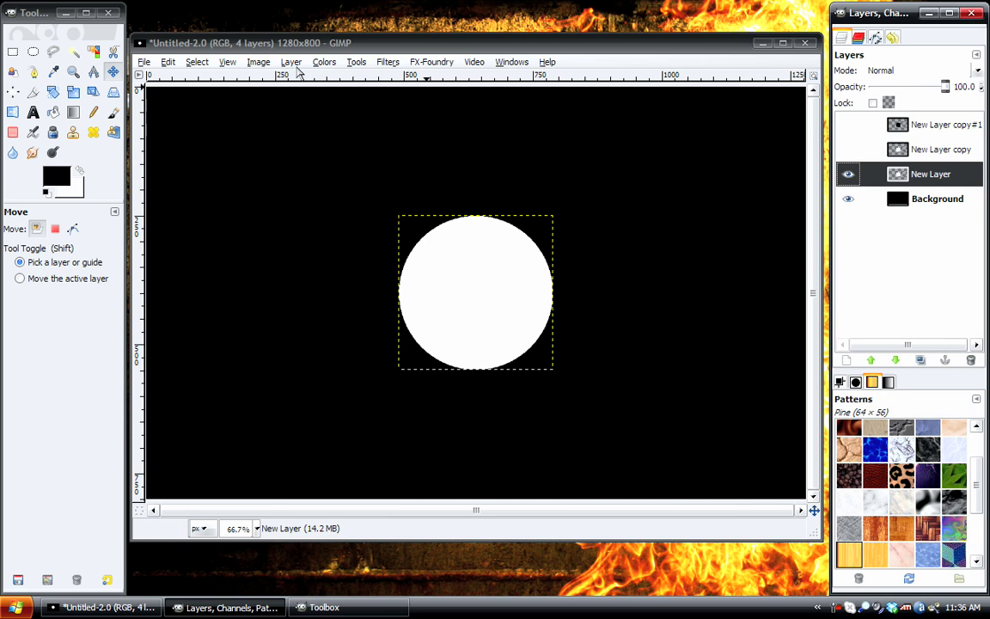
click(292, 63)
click(335, 259)
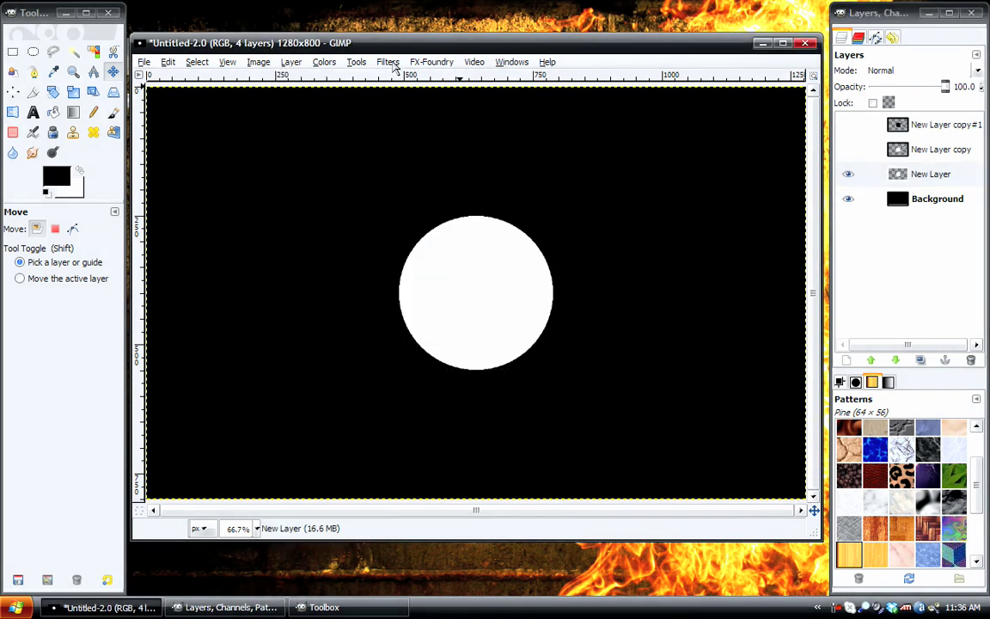
Step: Blur the New Layer circle with a 40 px Gaussian blur
click(388, 63)
mouse_move(530, 149)
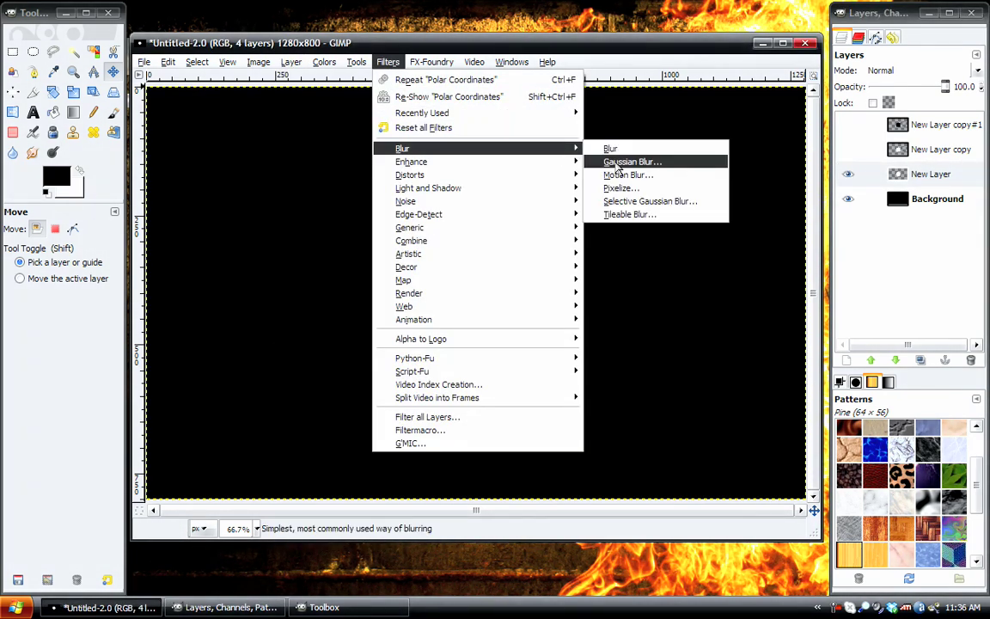
click(616, 163)
text(40.0)
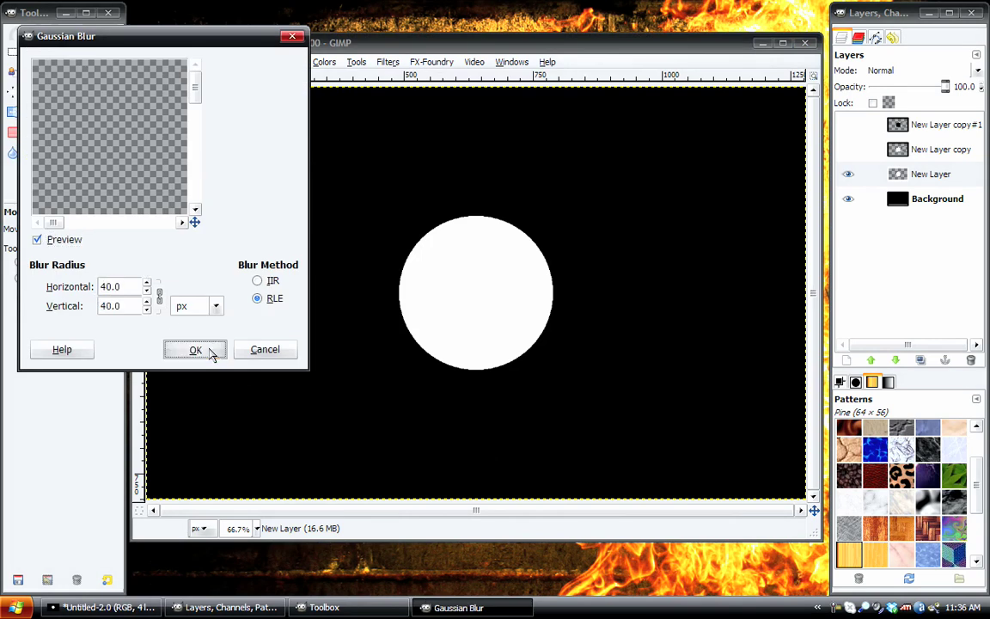
click(197, 349)
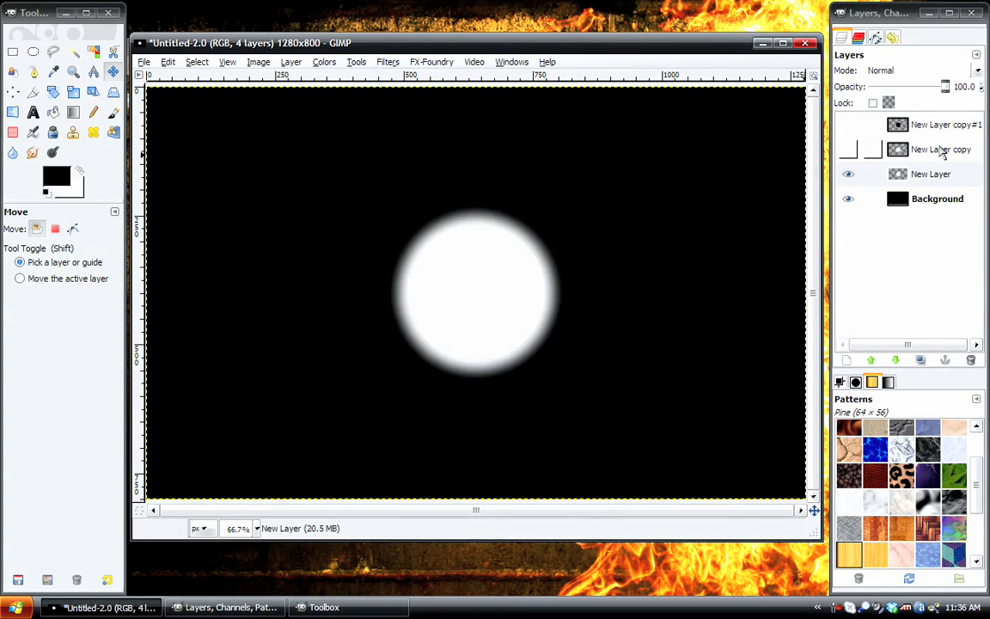
Step: Merge the blurred New Layer down into Background
click(864, 151)
click(852, 177)
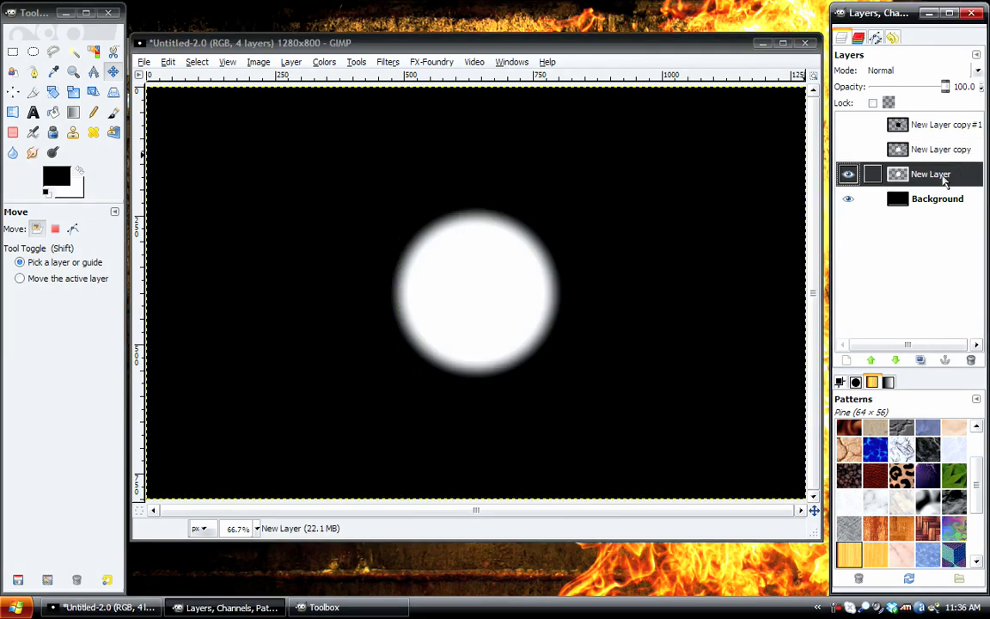
right_click(852, 177)
click(887, 275)
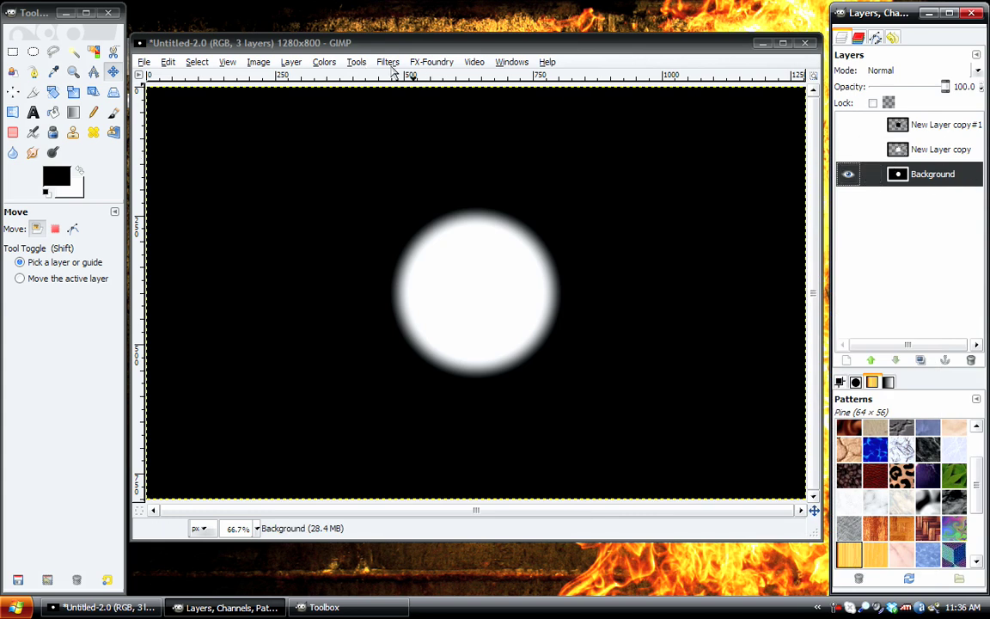
Step: Expand New Layer copy to canvas size, repeat the Gaussian blur, then hide it and select Background
click(849, 149)
click(849, 150)
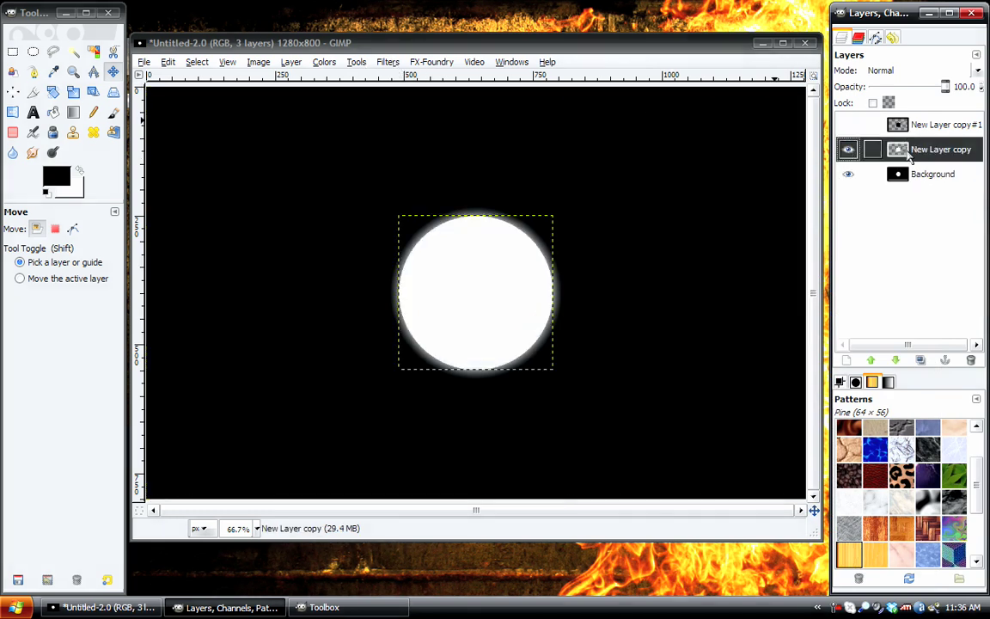
click(292, 65)
click(297, 259)
click(387, 61)
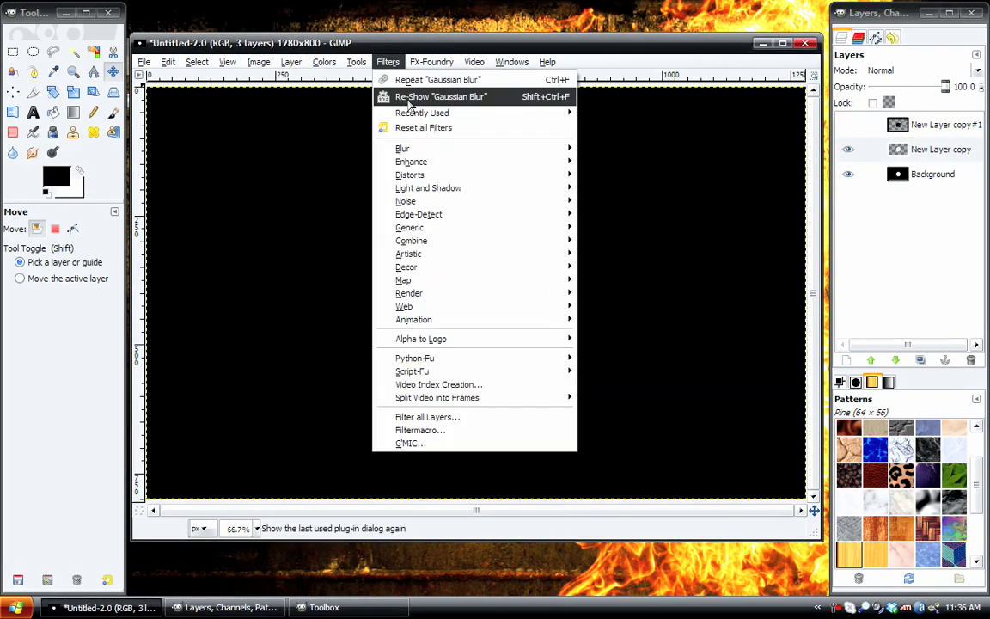
click(448, 81)
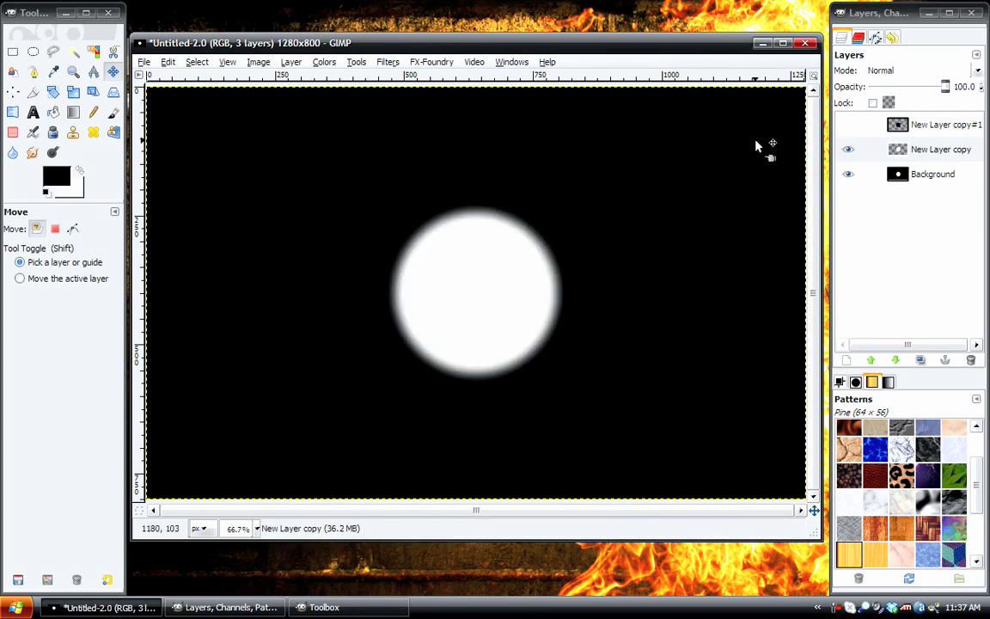
click(848, 150)
click(867, 174)
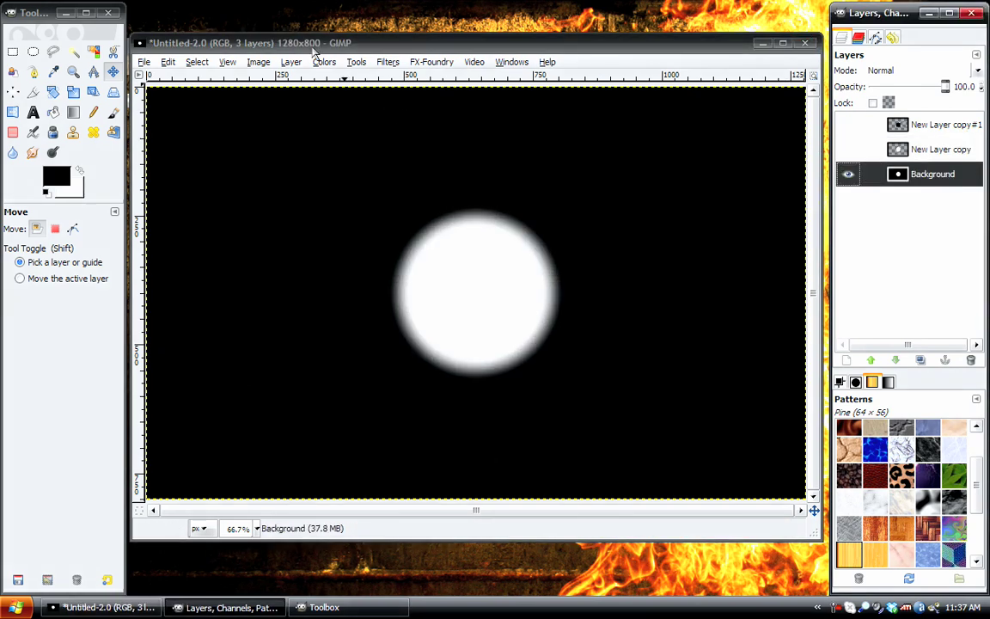
Step: Render a Supernova at 640,400 with radius 100, colour ffda59 and 47 spokes
click(388, 62)
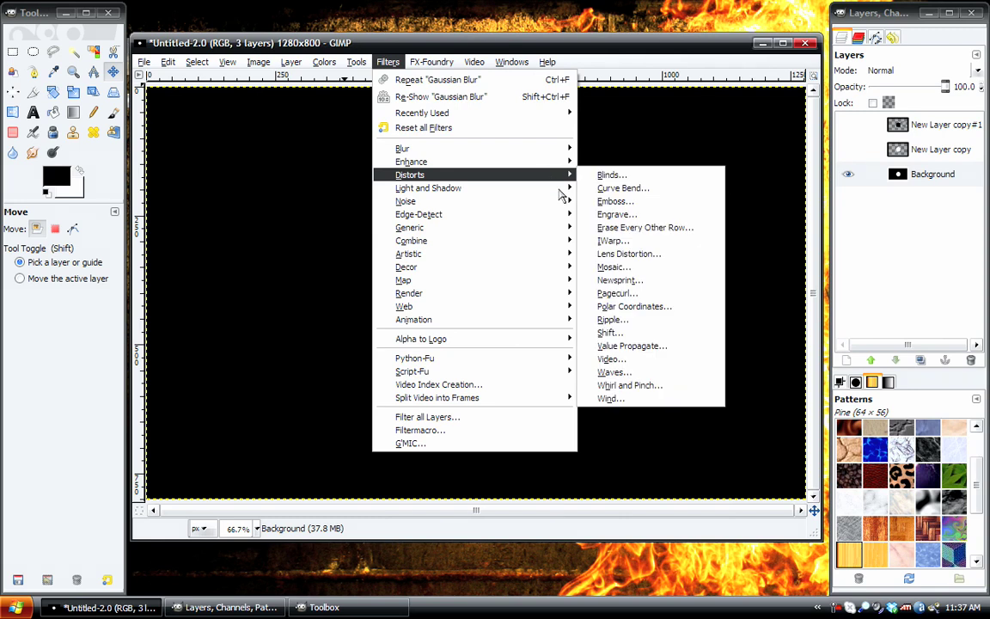
click(464, 244)
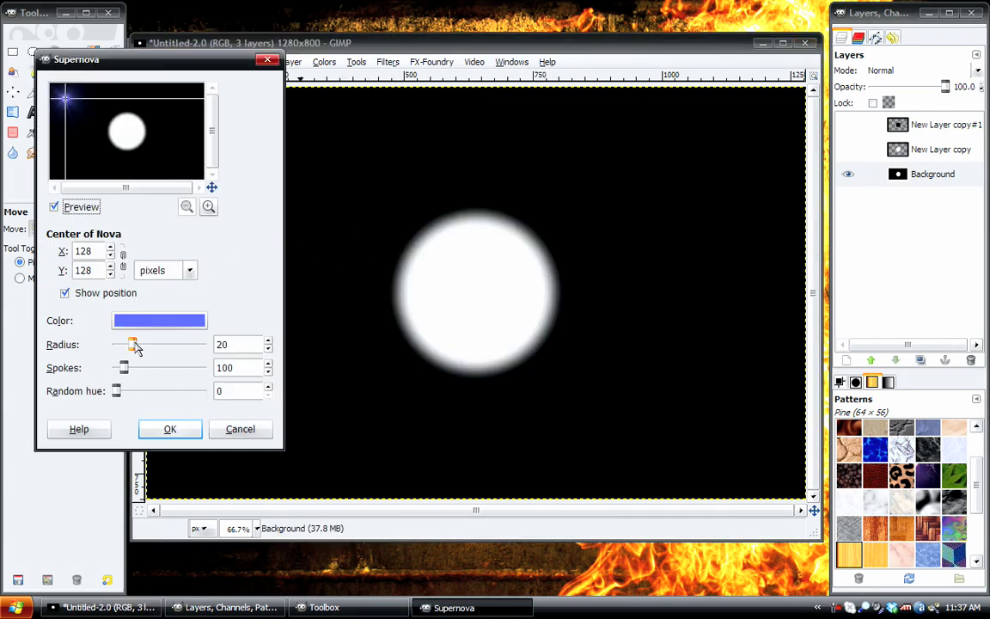
drag(135, 346, 204, 345)
double_click(83, 250)
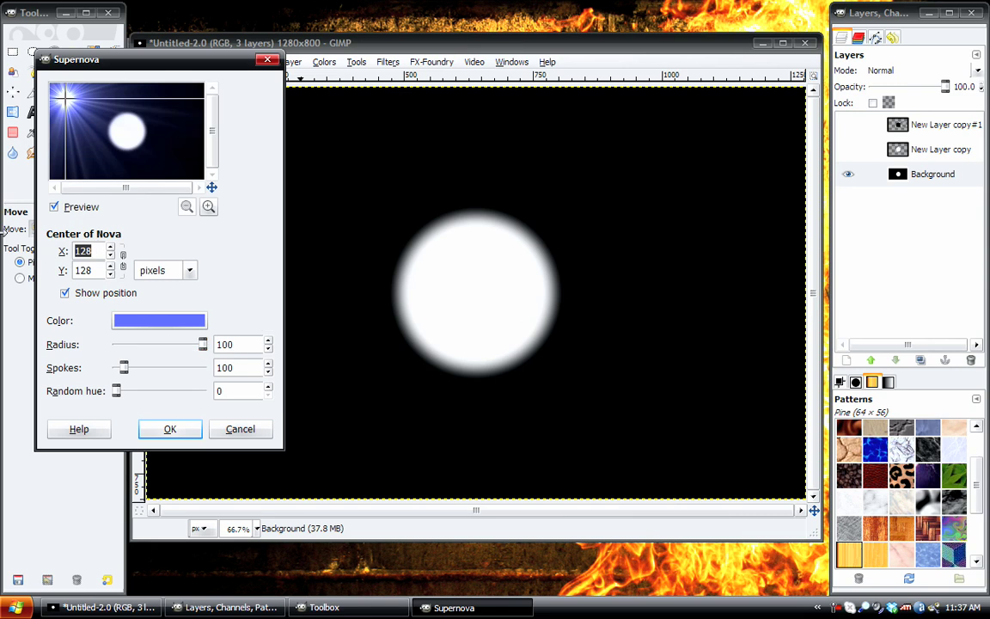
text(640)
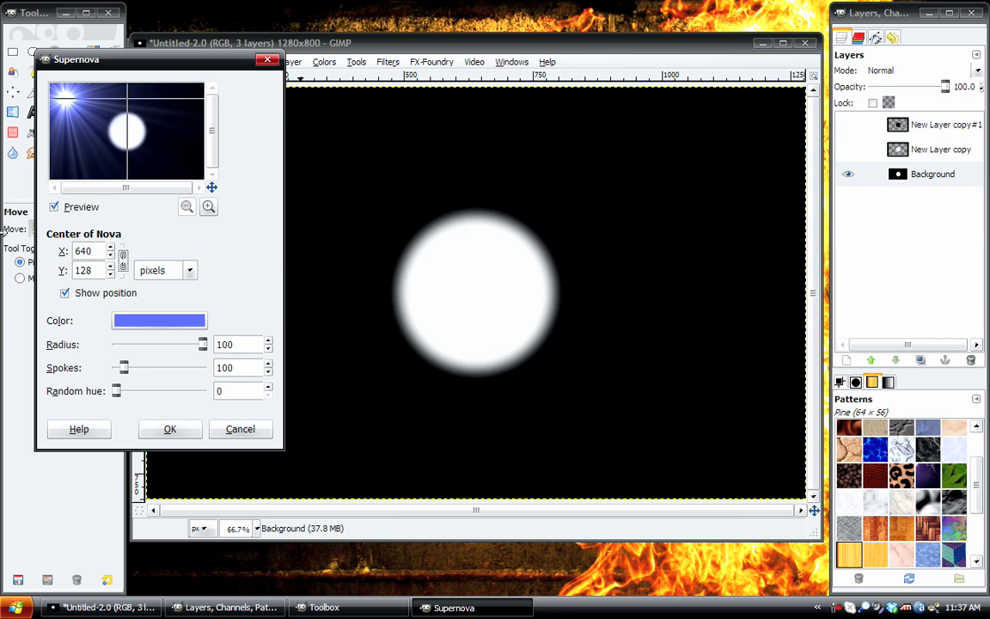
key(Tab)
key(Tab)
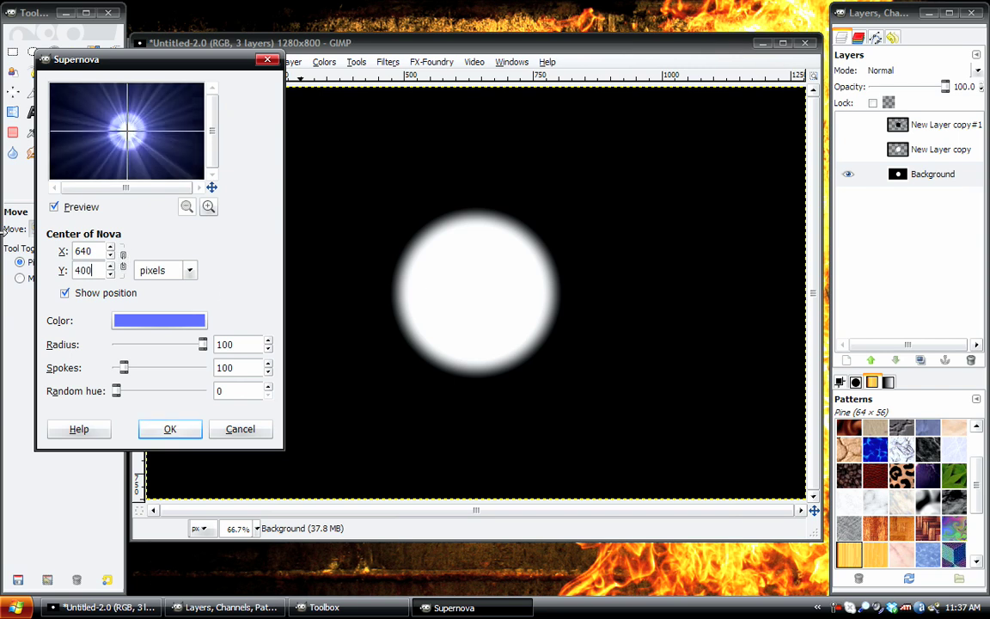
click(161, 320)
click(140, 304)
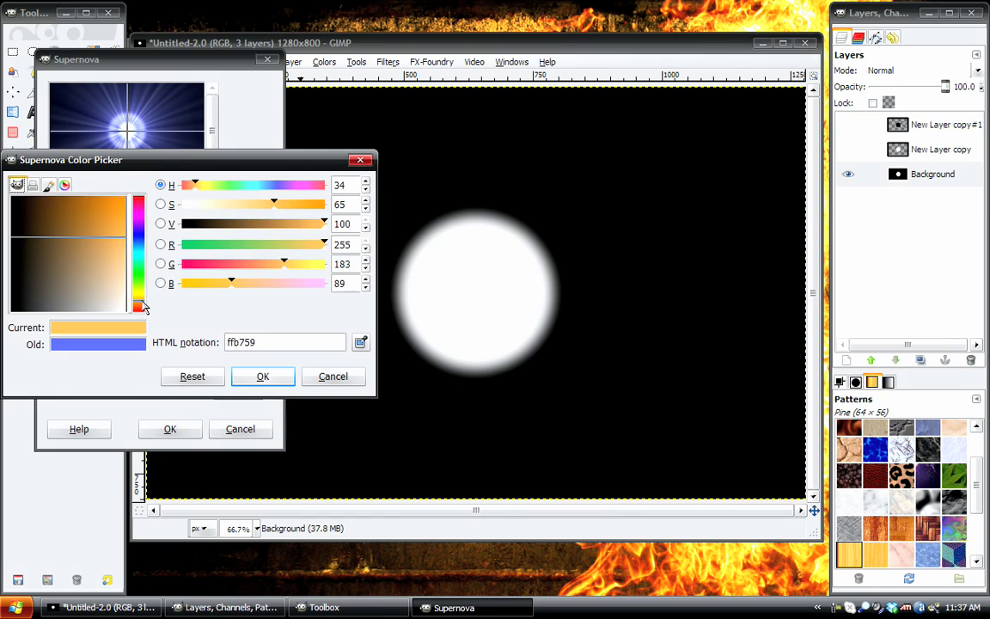
drag(141, 303, 141, 299)
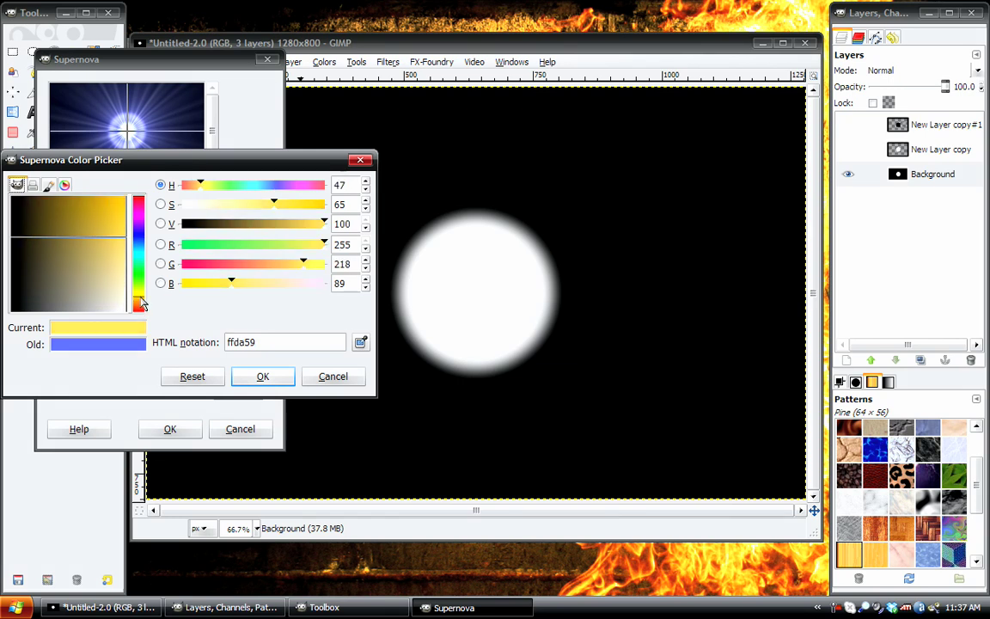
click(261, 375)
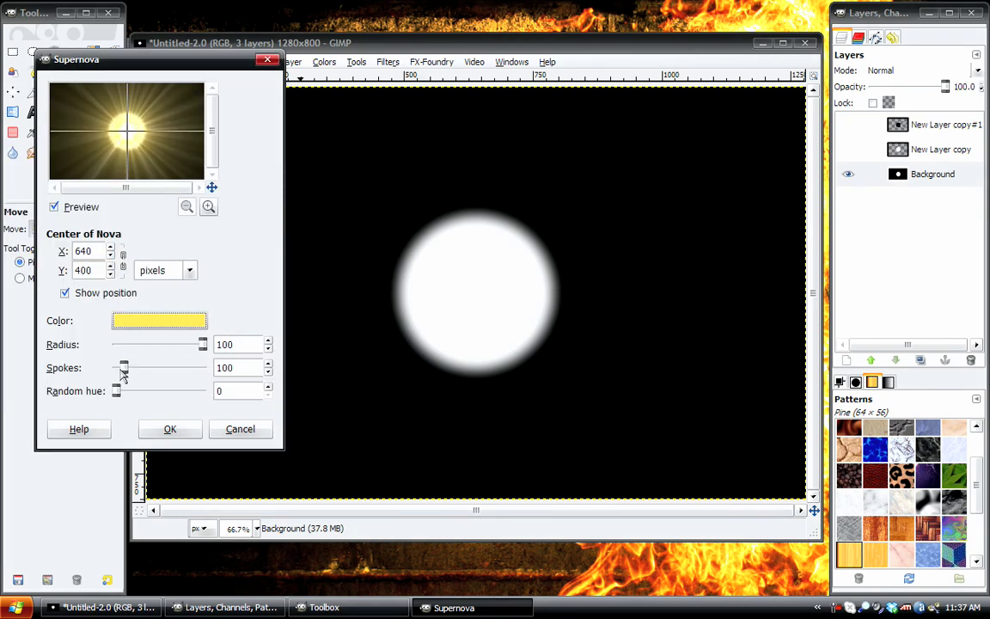
drag(124, 371, 121, 371)
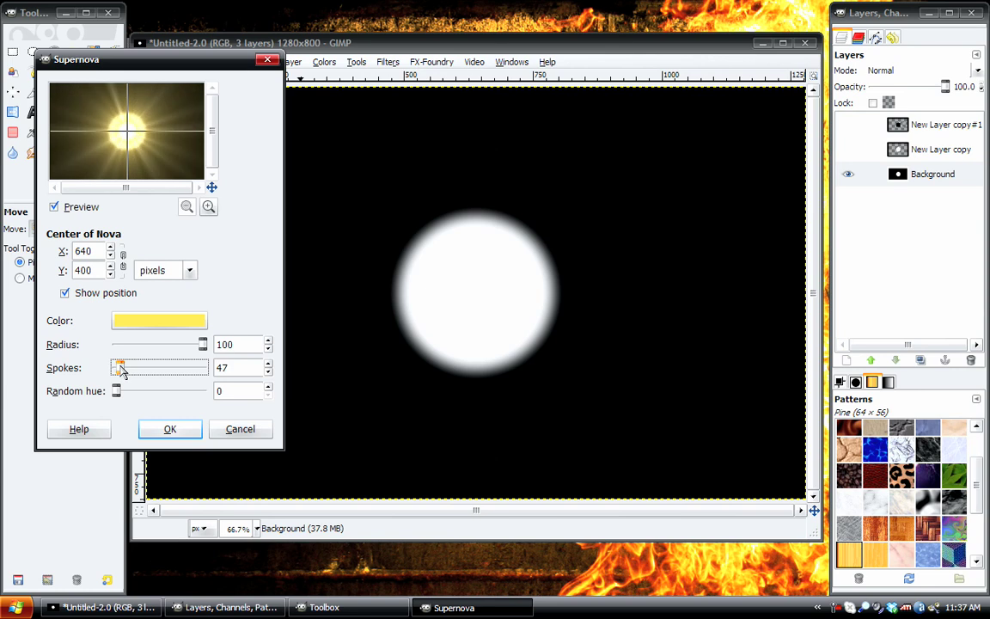
click(193, 427)
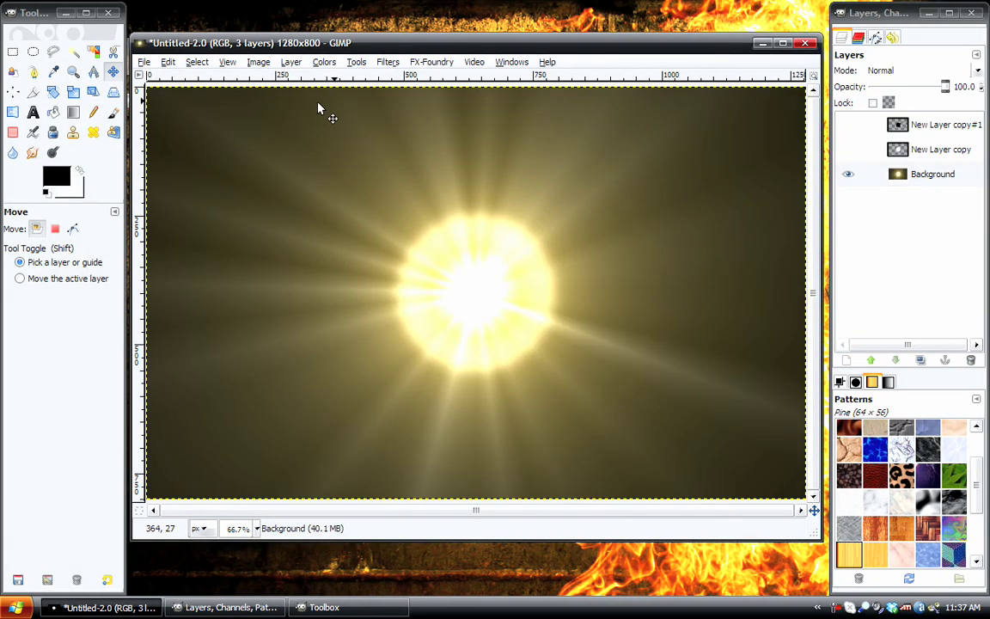
Step: Apply Levels to deepen shadows, brighten highlights and warm the Red channel (8, 1.15, 224)
click(324, 62)
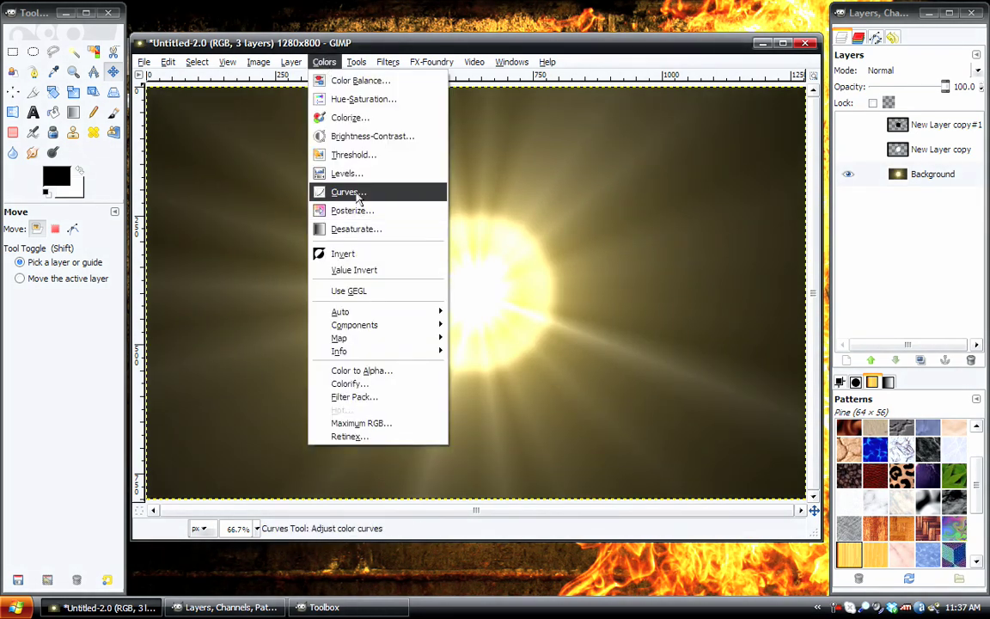
click(352, 175)
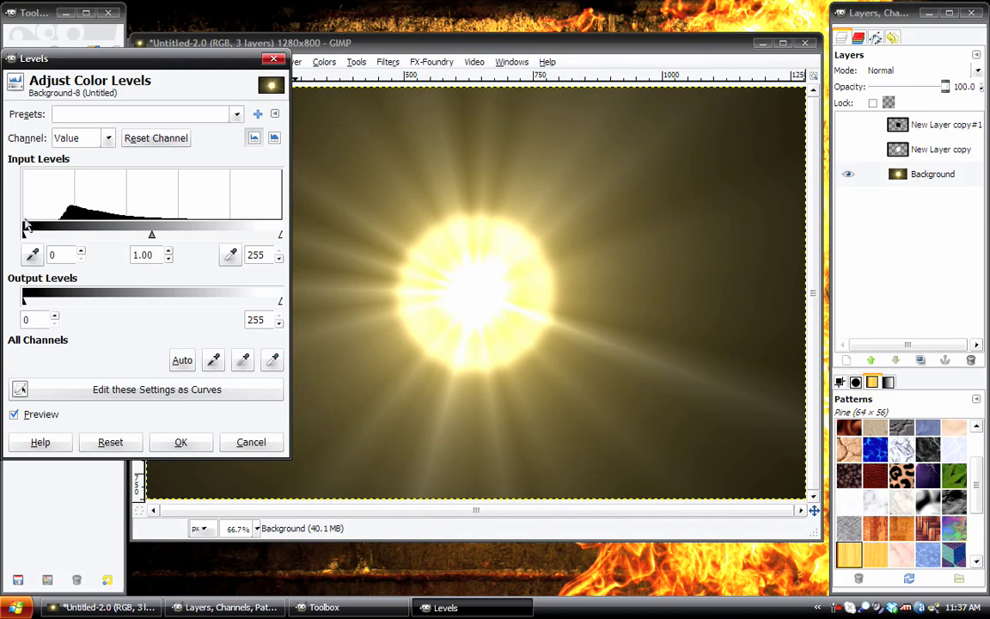
drag(26, 237, 56, 238)
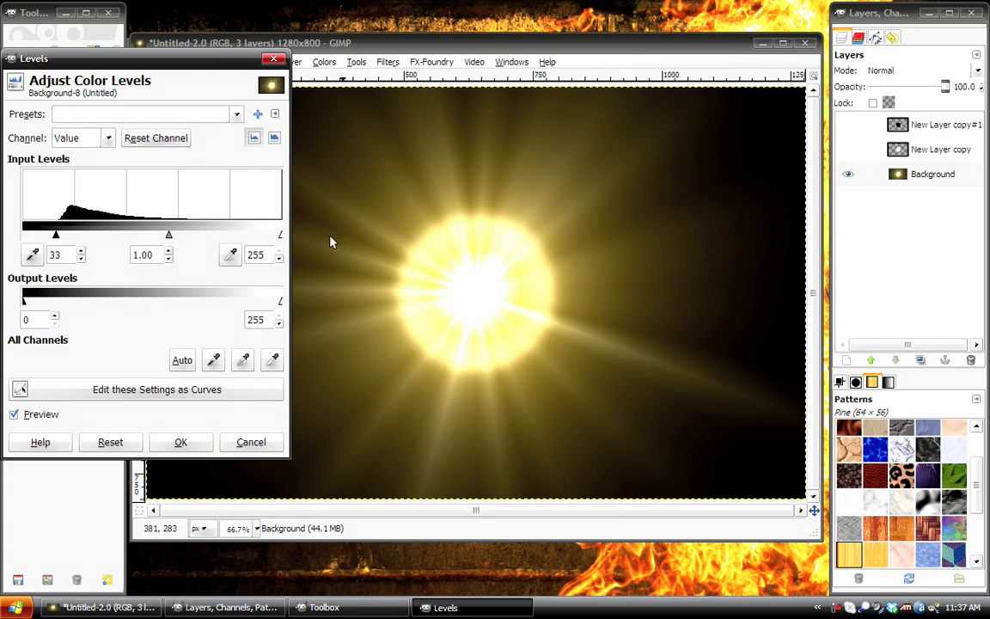
drag(55, 235, 60, 235)
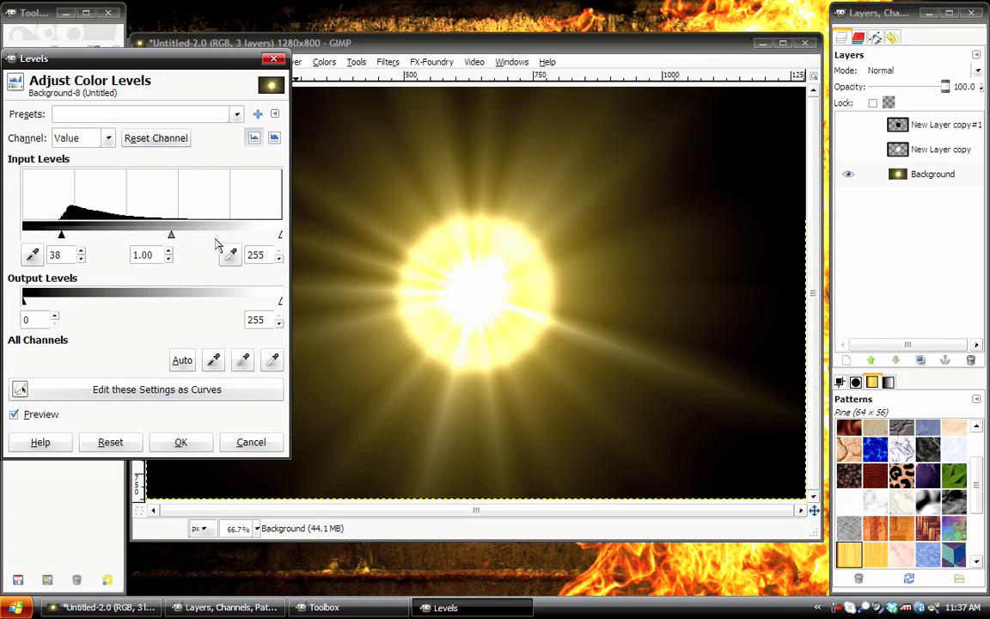
mouse_move(280, 234)
mouse_down()
mouse_move(253, 237)
mouse_move(265, 239)
mouse_up()
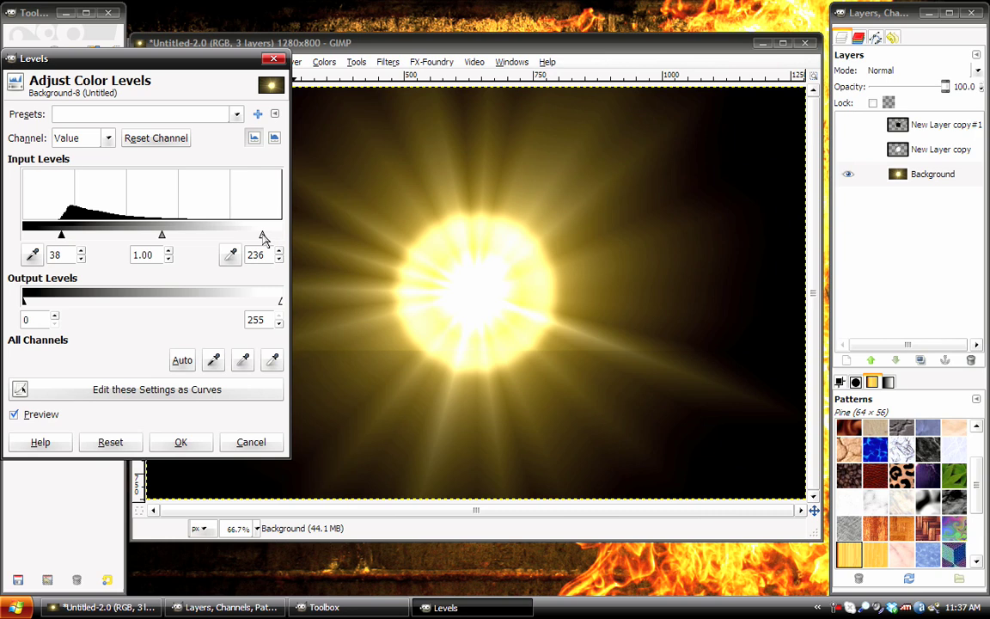
click(106, 139)
click(79, 177)
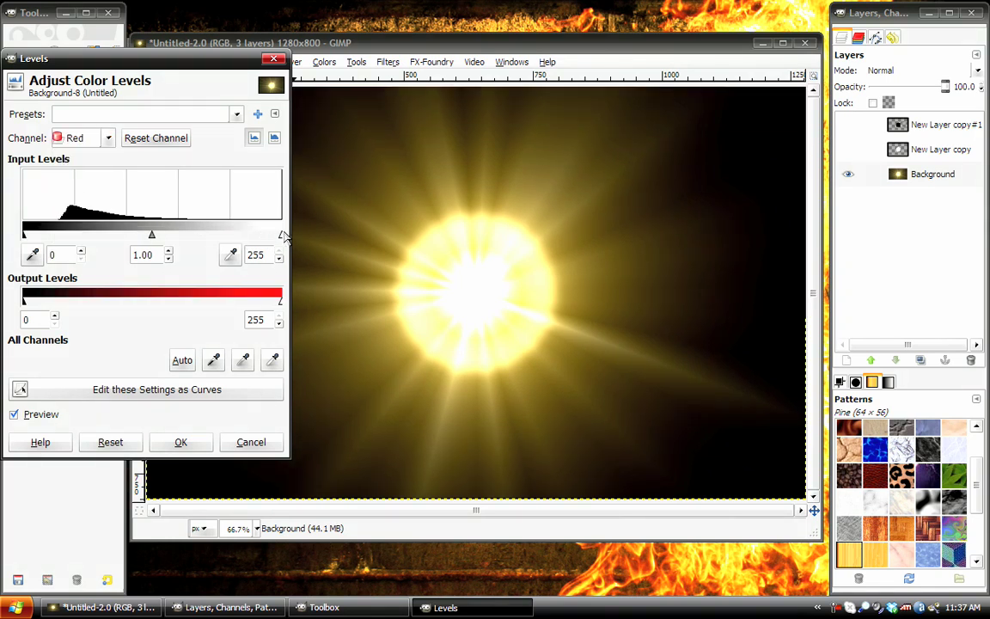
drag(280, 239, 251, 242)
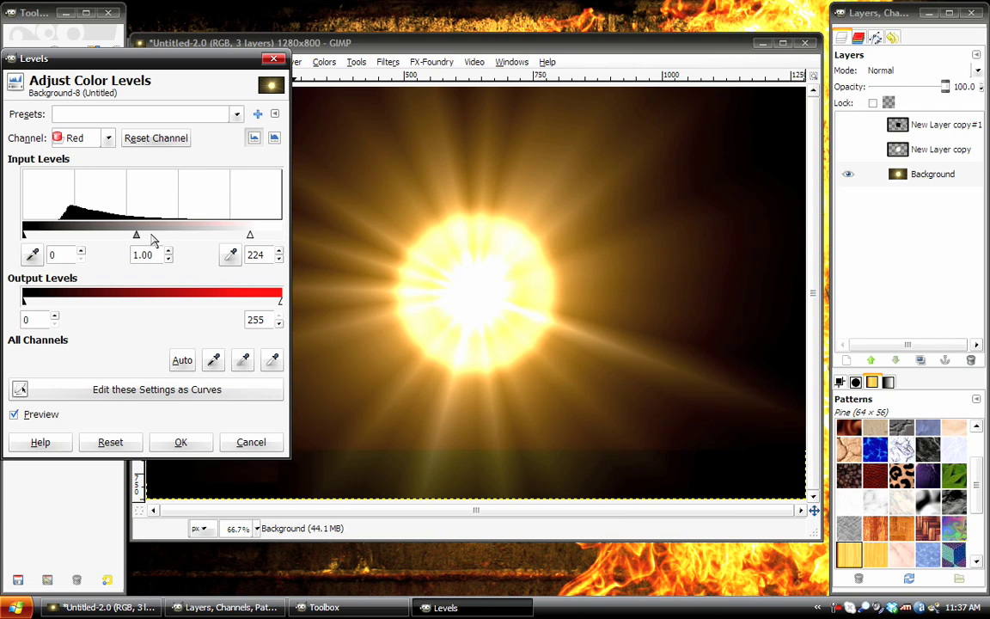
drag(136, 235, 114, 239)
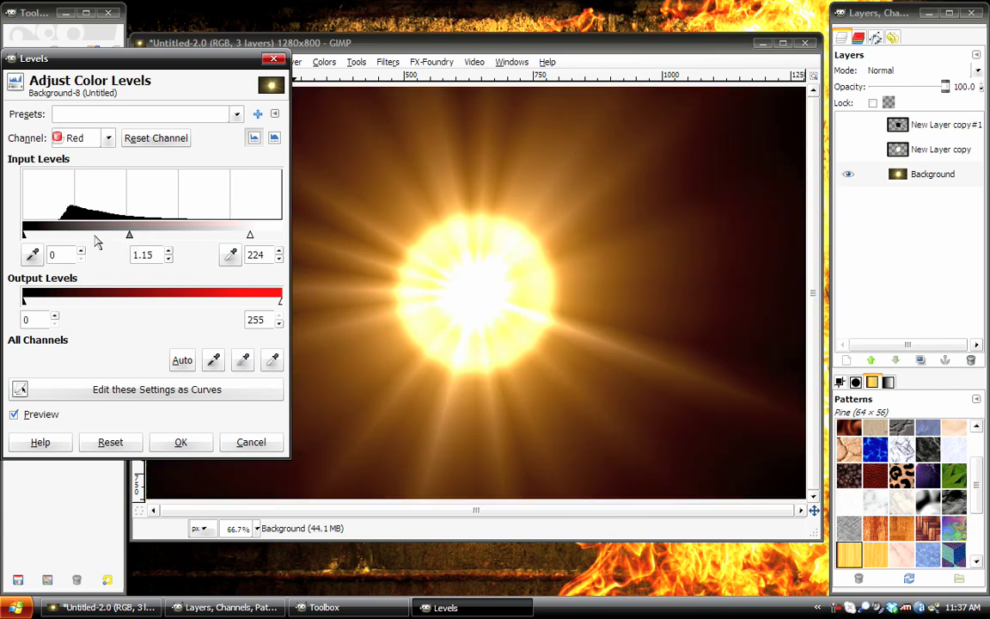
drag(25, 240, 32, 240)
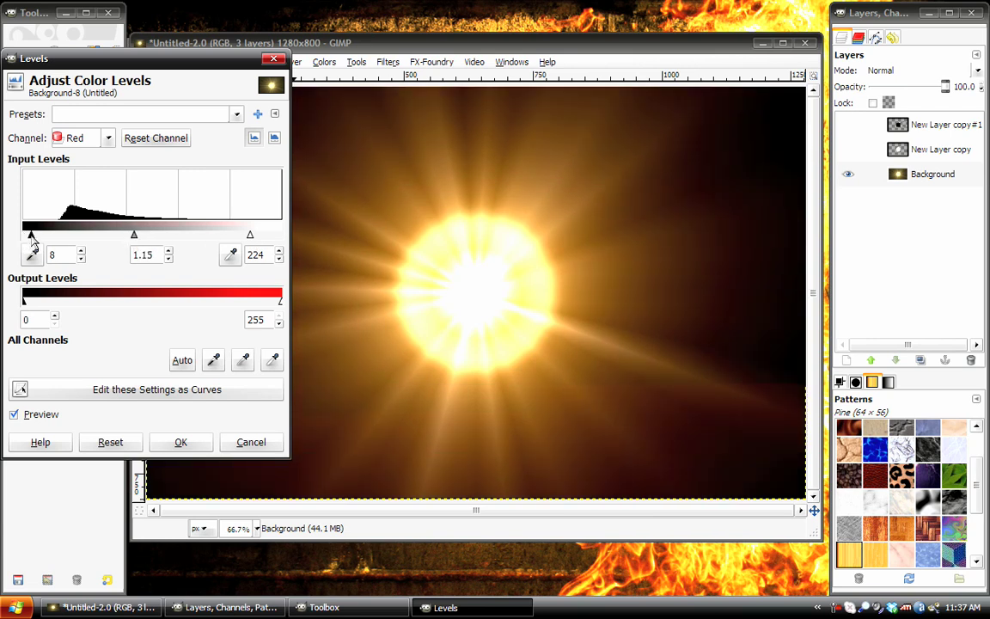
click(180, 441)
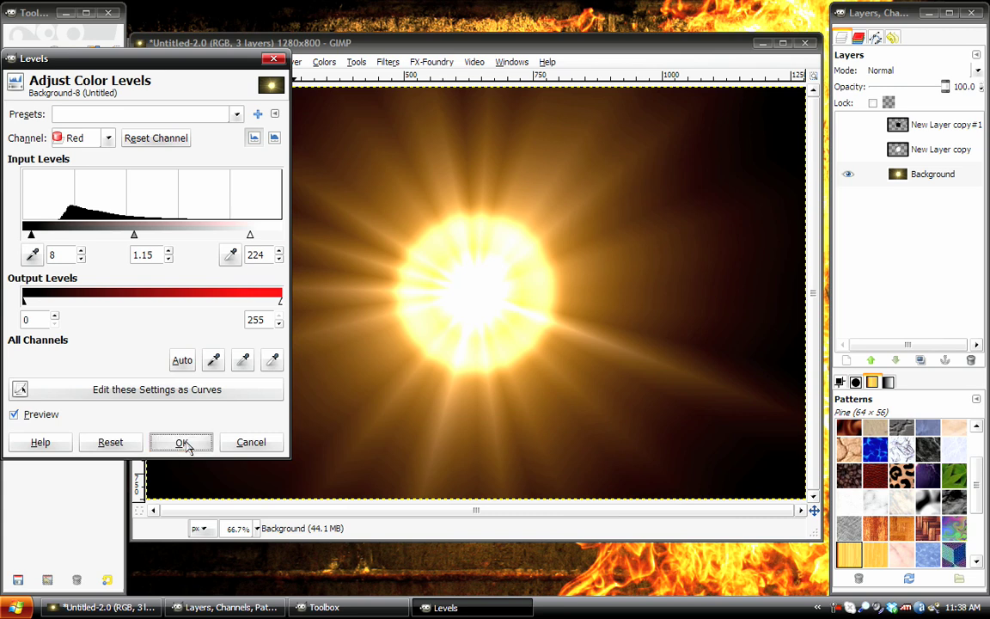
Step: Shift the Color Balance midtones toward red by +40
click(325, 64)
click(357, 80)
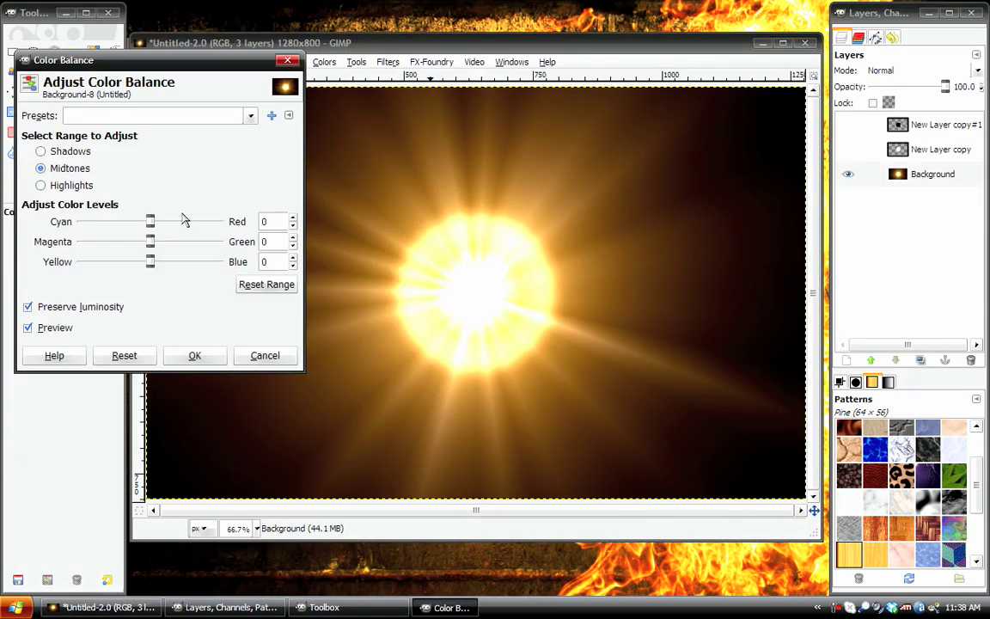
click(207, 226)
drag(207, 227, 213, 227)
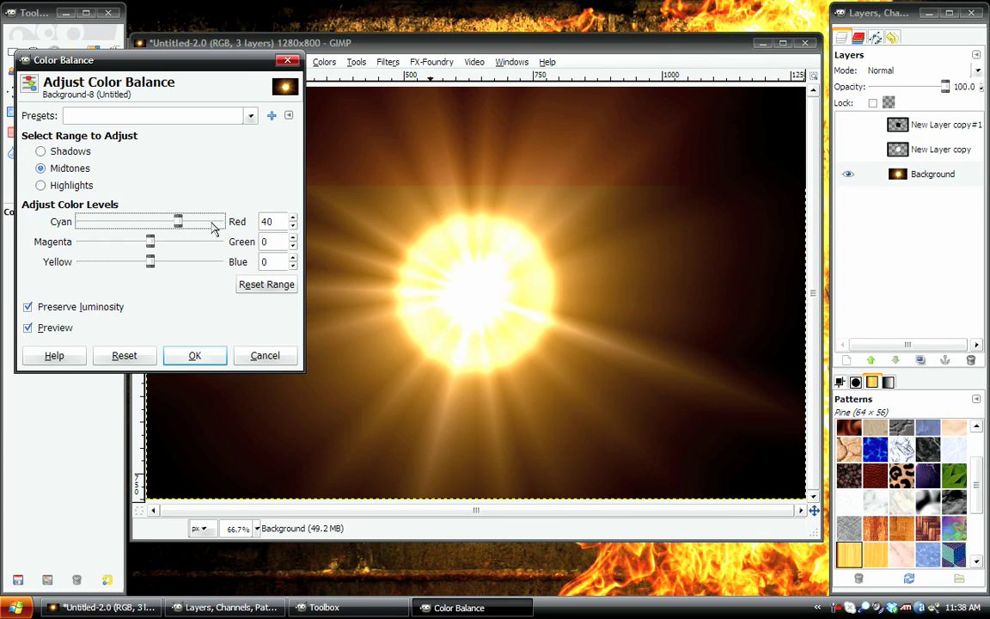
click(204, 357)
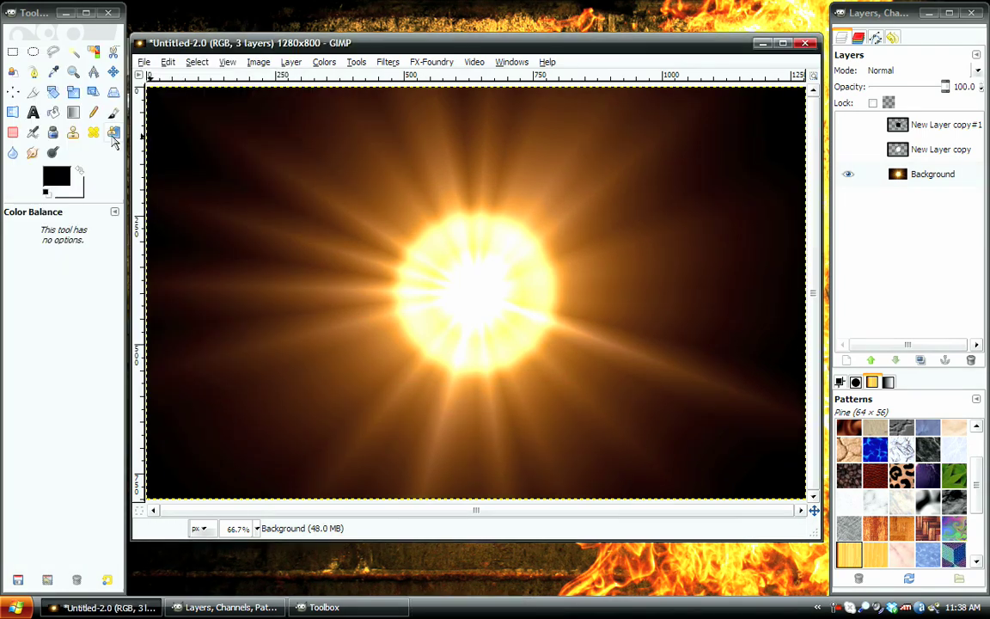
Step: With the FG to Transparent gradient, fade the bottom, left and top edges to black
click(73, 111)
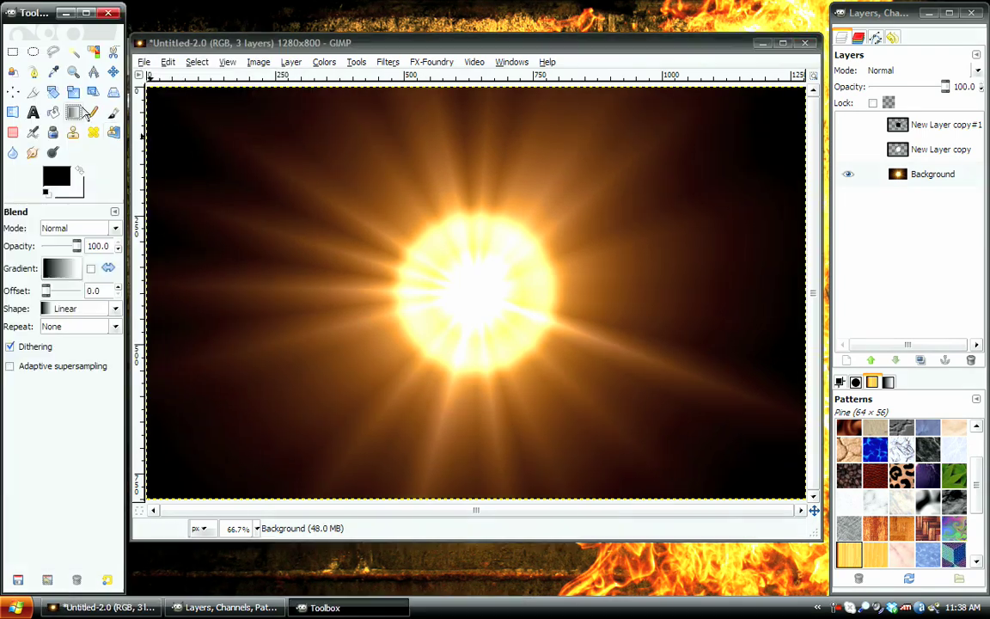
click(61, 269)
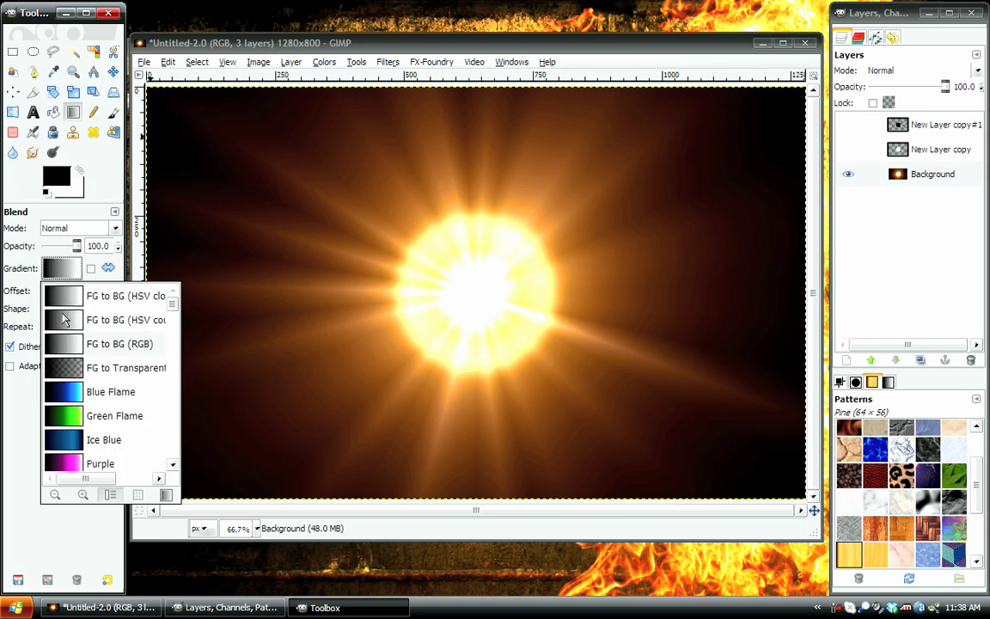
click(71, 367)
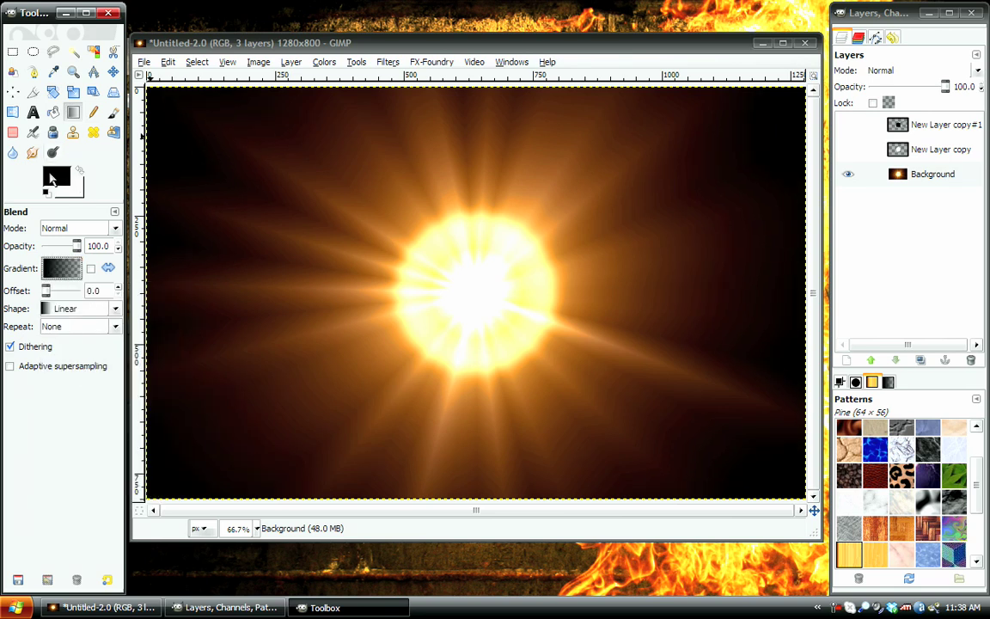
drag(469, 496, 470, 404)
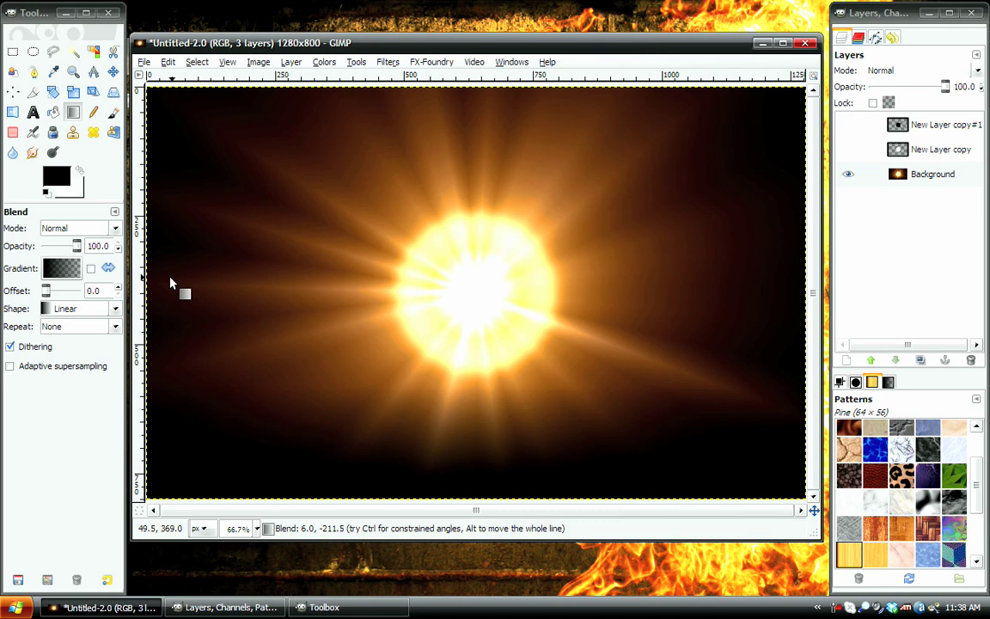
drag(170, 277, 354, 276)
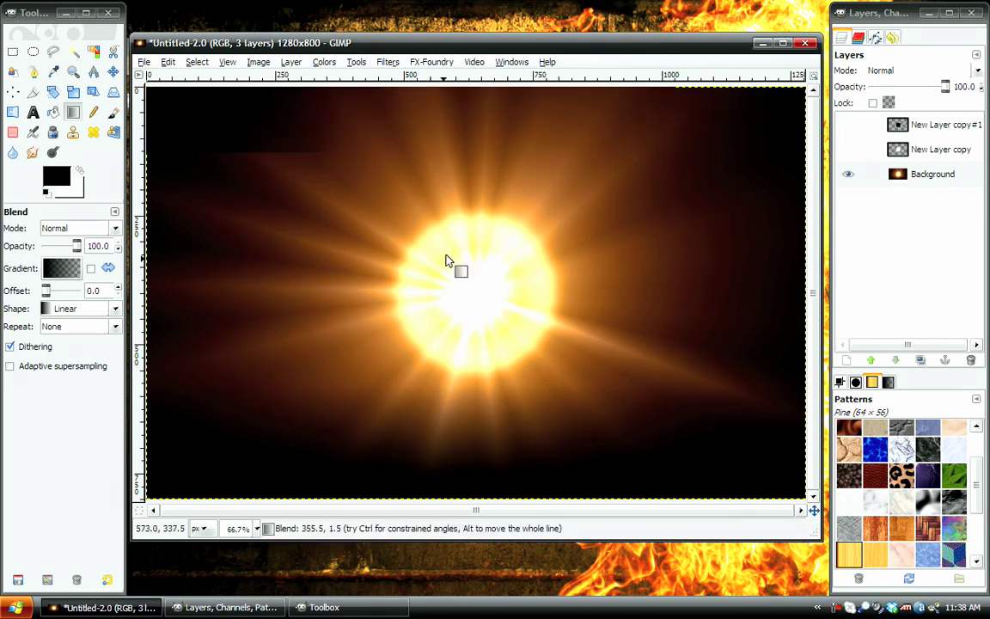
drag(463, 86, 461, 148)
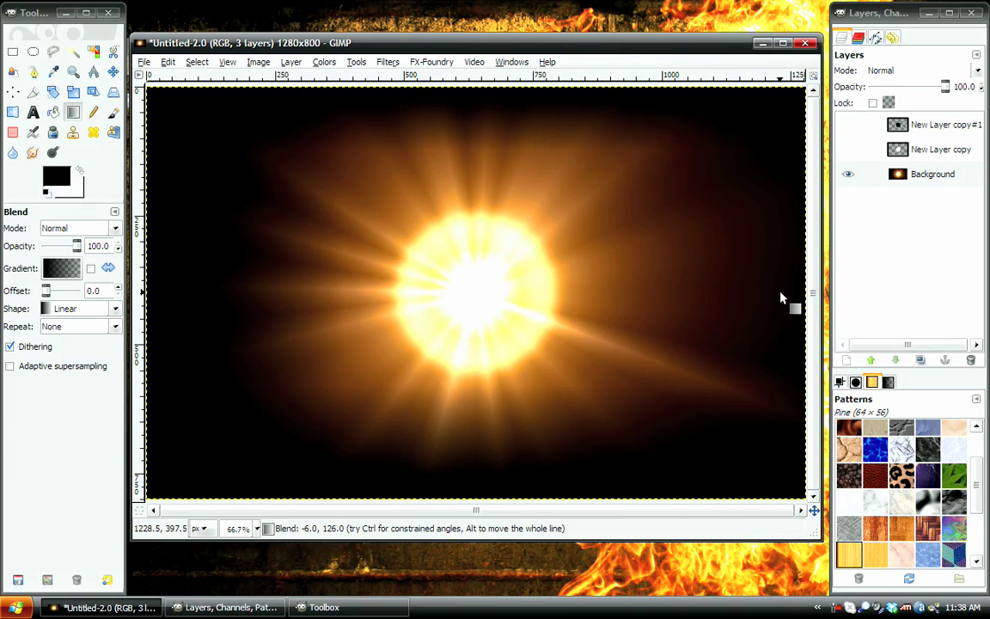
Step: Darken the right edge and all four corners with further black gradients
drag(781, 293, 649, 291)
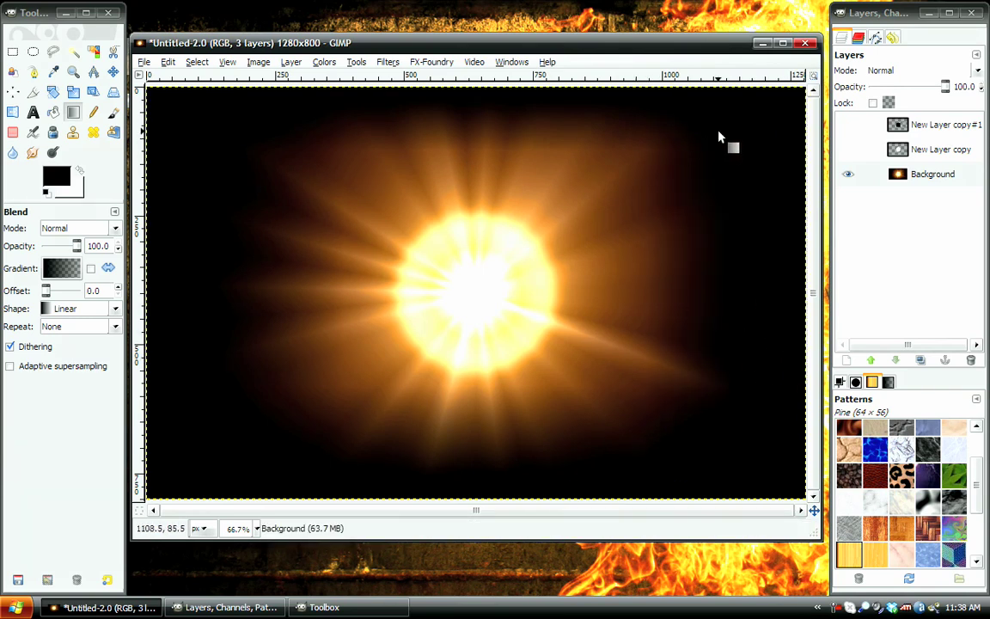
drag(683, 124, 565, 227)
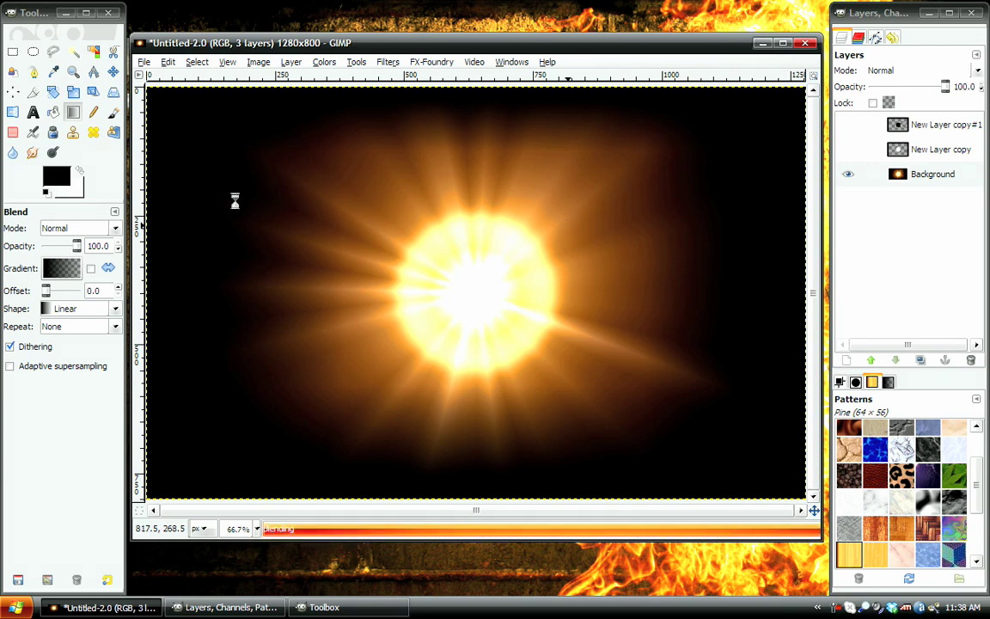
drag(305, 146, 375, 223)
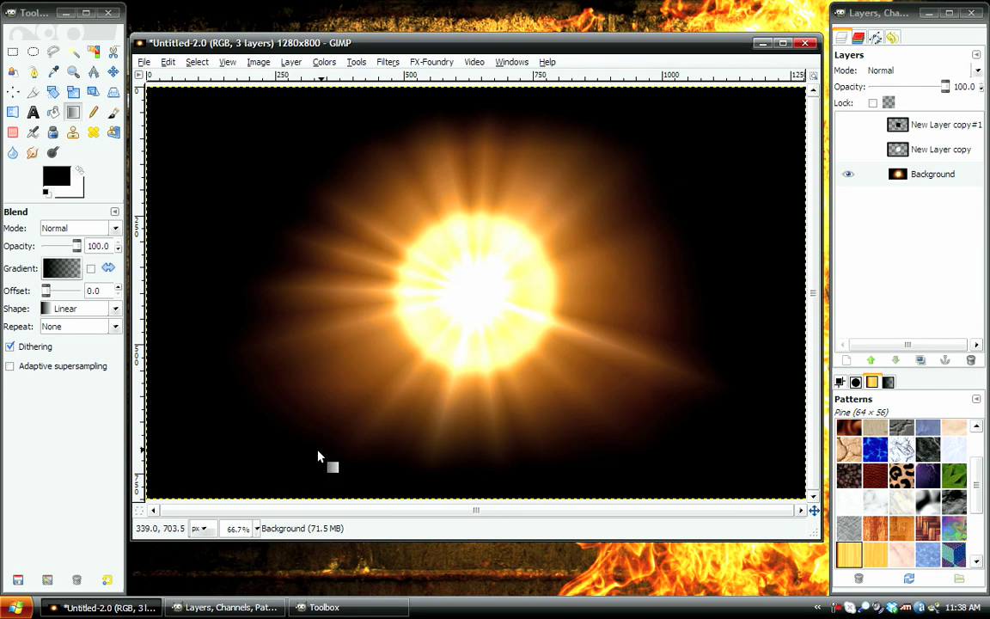
drag(302, 445, 379, 376)
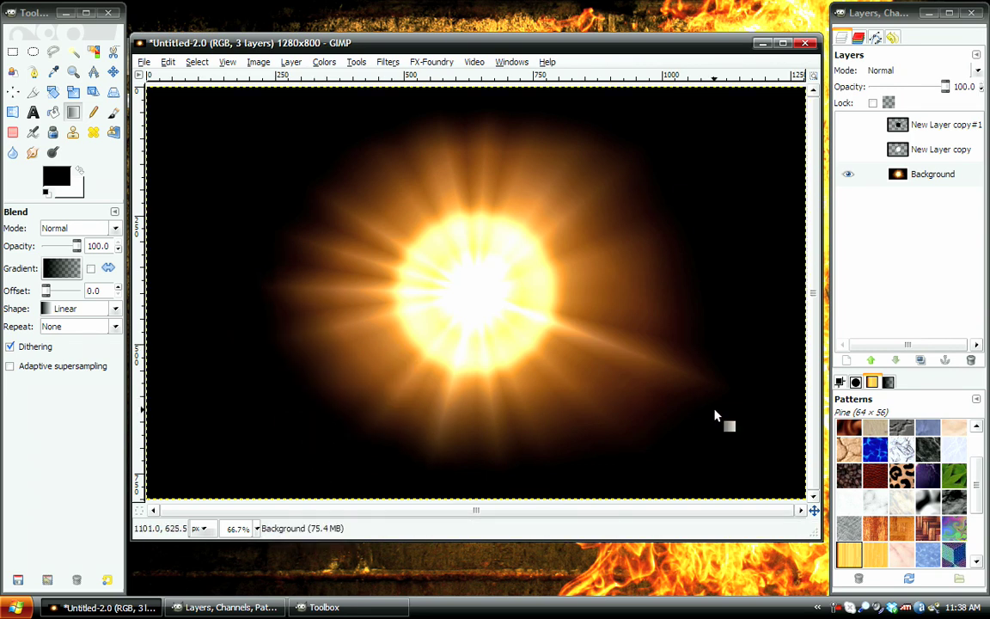
drag(766, 411, 599, 344)
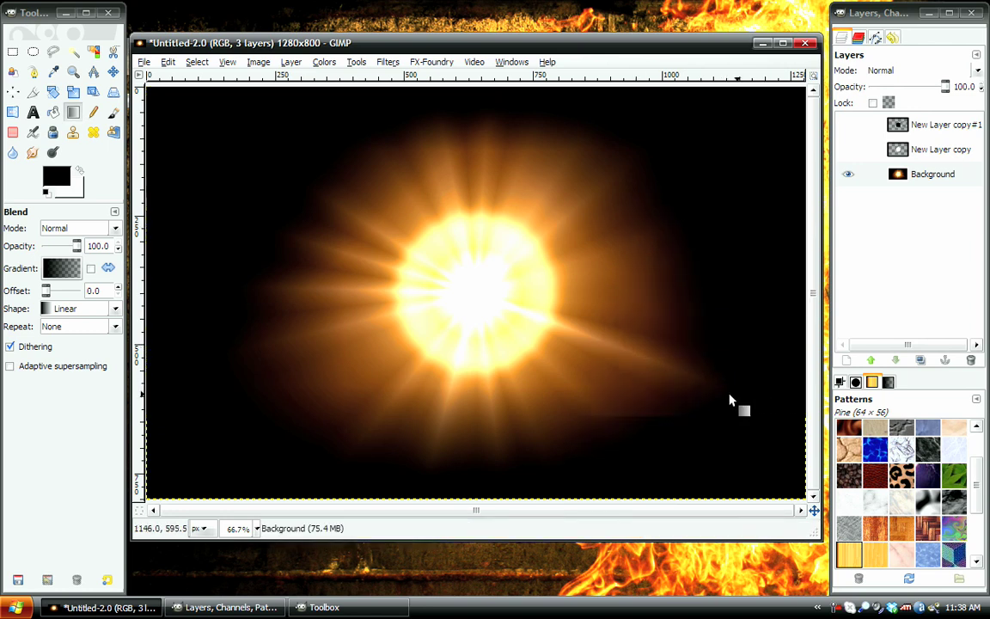
drag(729, 388, 647, 364)
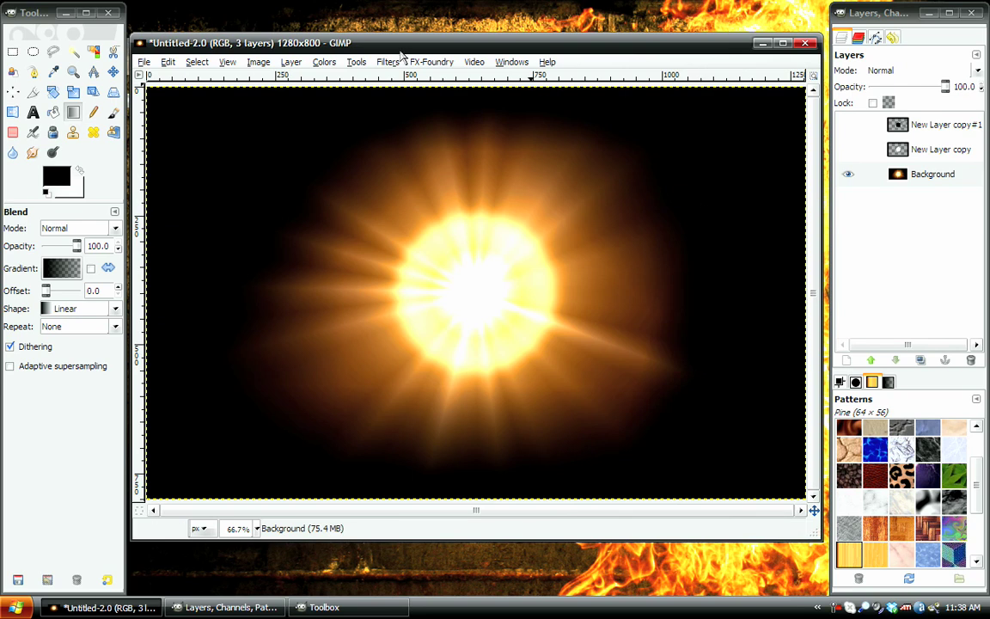
Step: Show both disc copy layers over Background to preview the eclipse, then select the copies
click(945, 175)
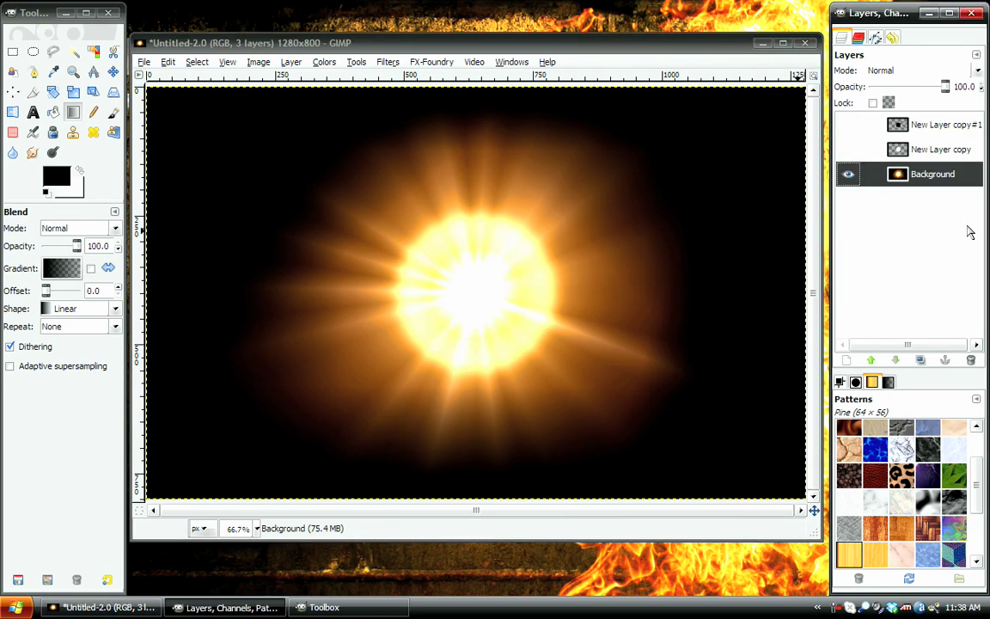
click(848, 150)
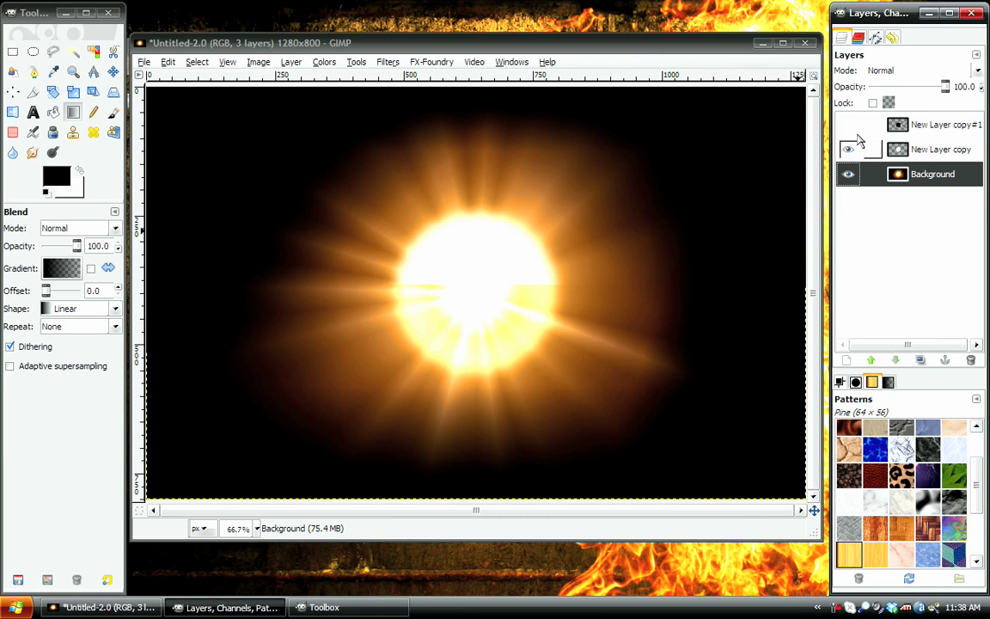
click(848, 124)
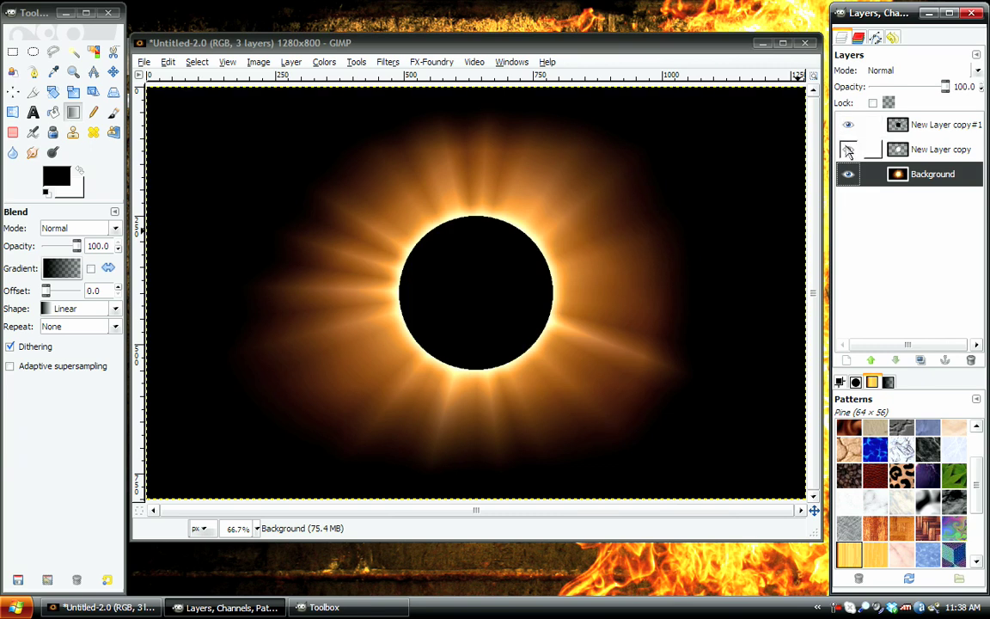
click(927, 156)
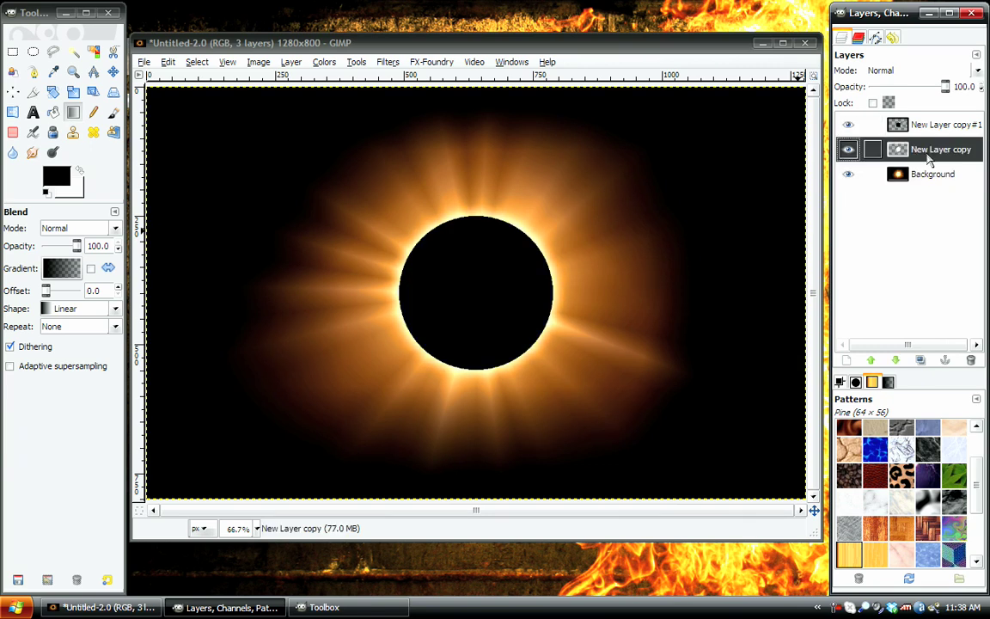
click(859, 125)
Step: Hide the sun and black disc layers and expand the white disc layer to image size
click(848, 174)
click(848, 124)
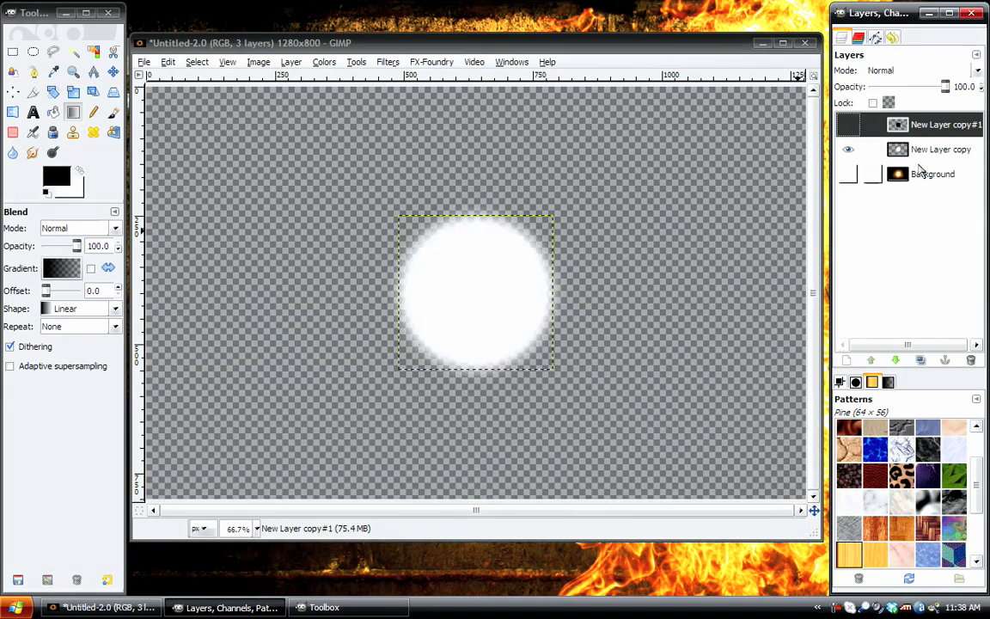
click(924, 173)
click(939, 150)
click(290, 62)
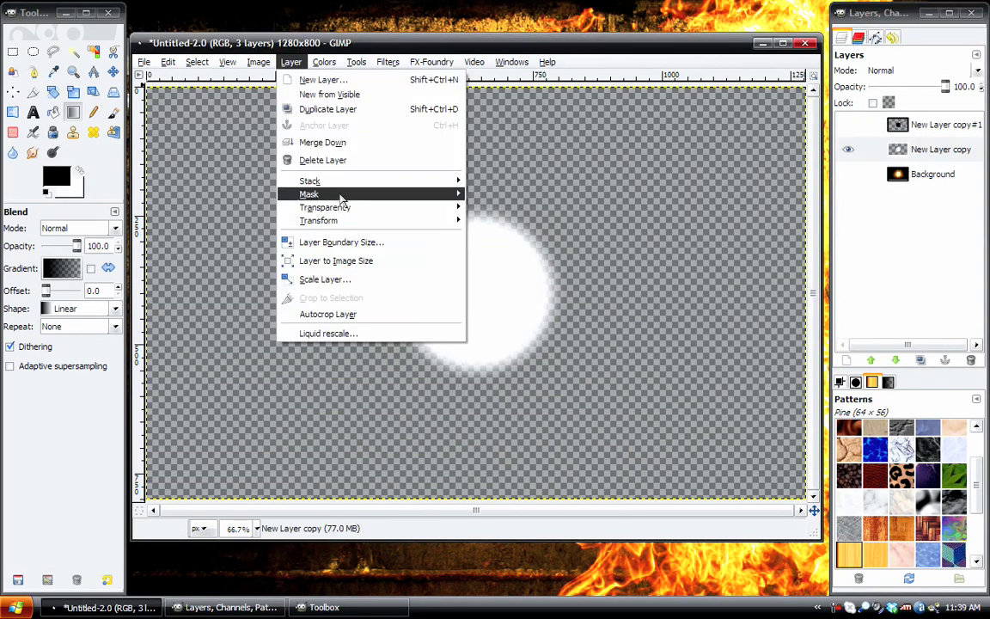
click(368, 260)
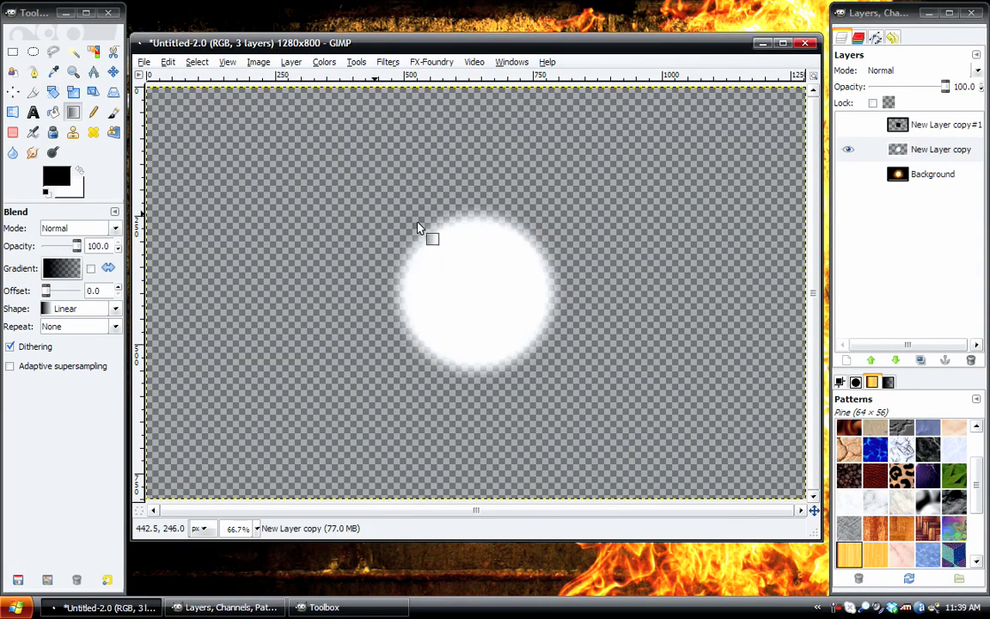
Step: Swap colours and remove the alpha channel so the white disc sits on solid black
click(81, 170)
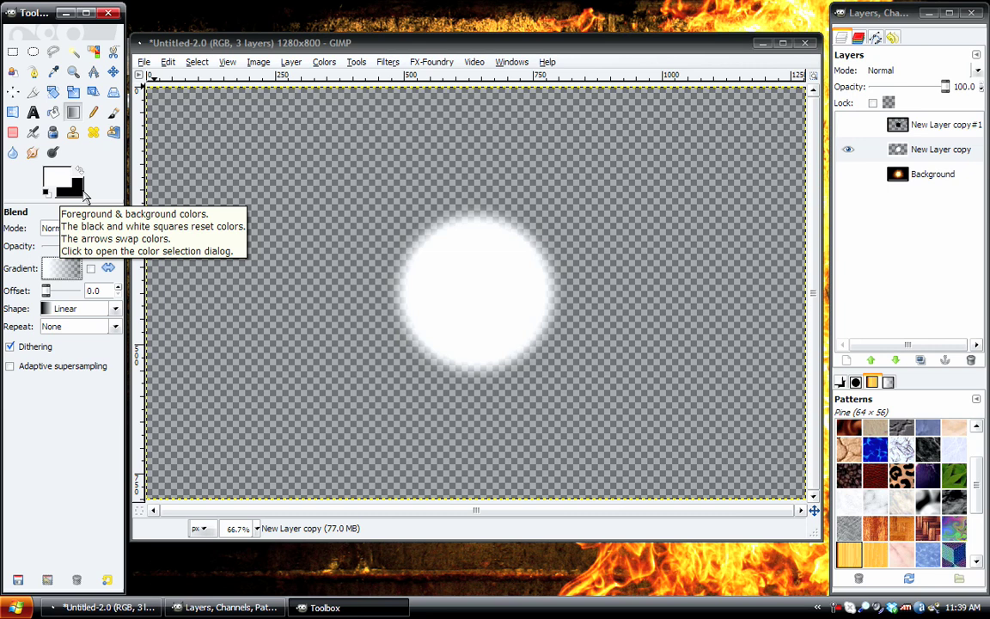
click(290, 64)
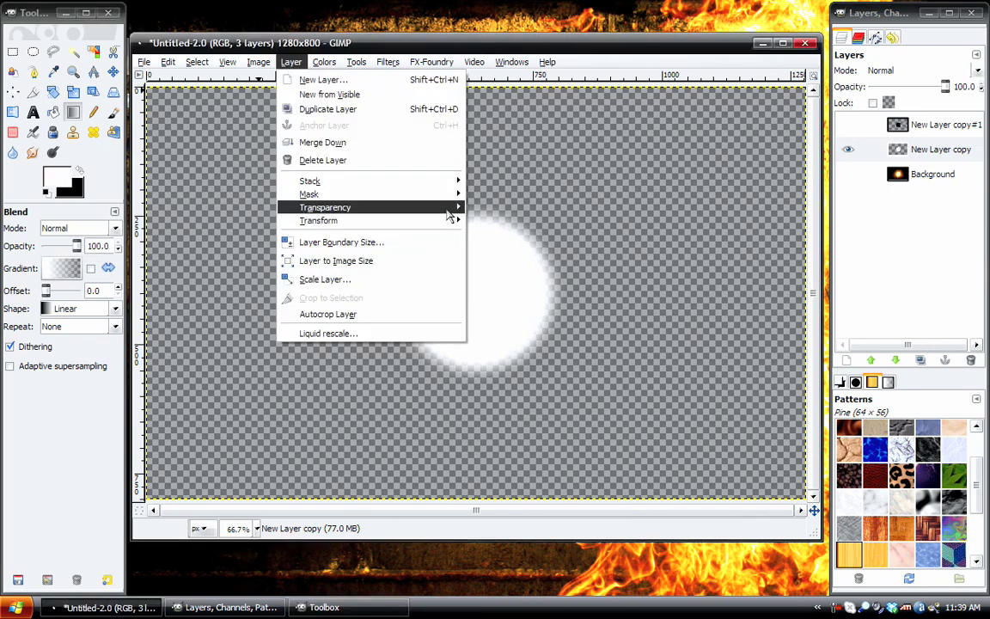
mouse_move(404, 207)
click(533, 226)
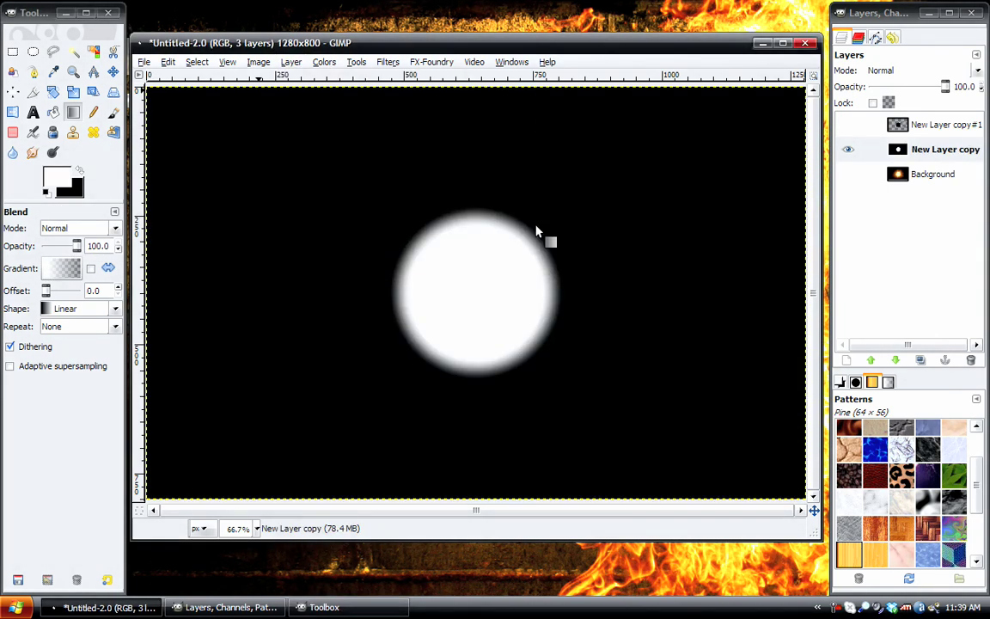
Step: Set the white disc layer's mode to Addition over the sun, then hide the other layers again
click(847, 175)
click(894, 70)
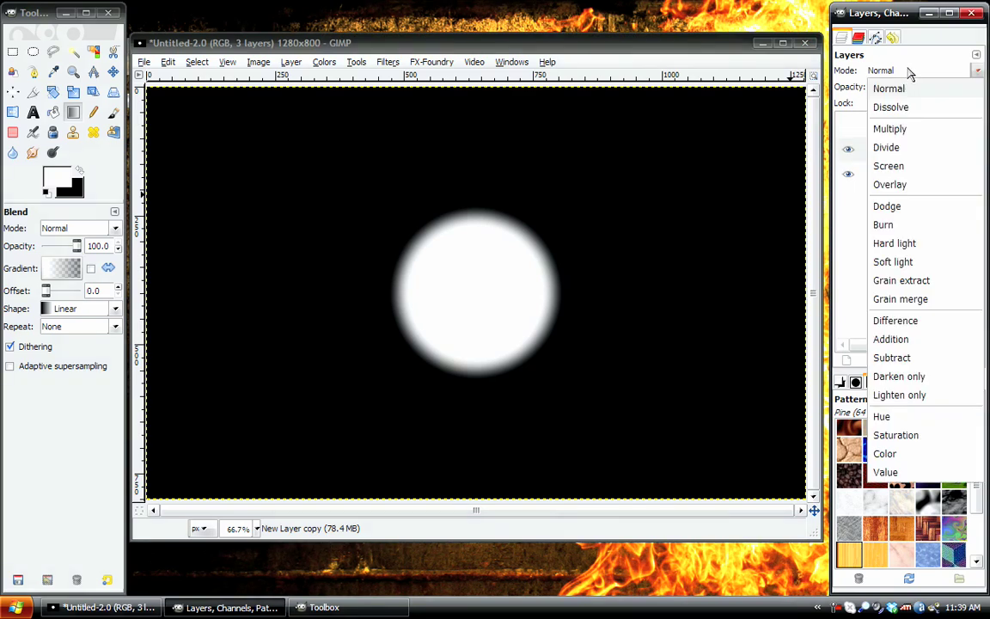
click(890, 339)
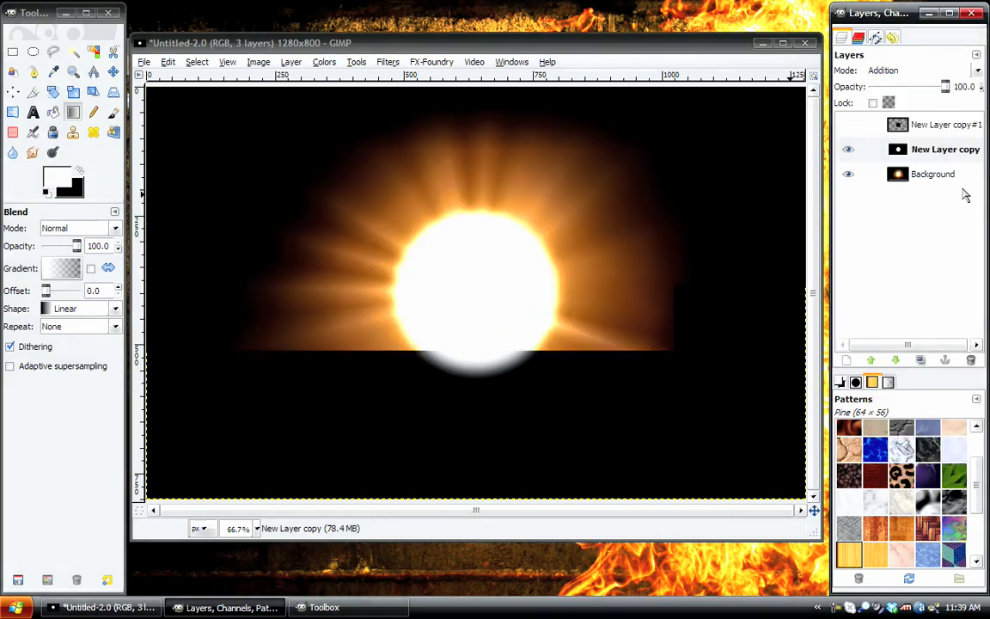
click(848, 126)
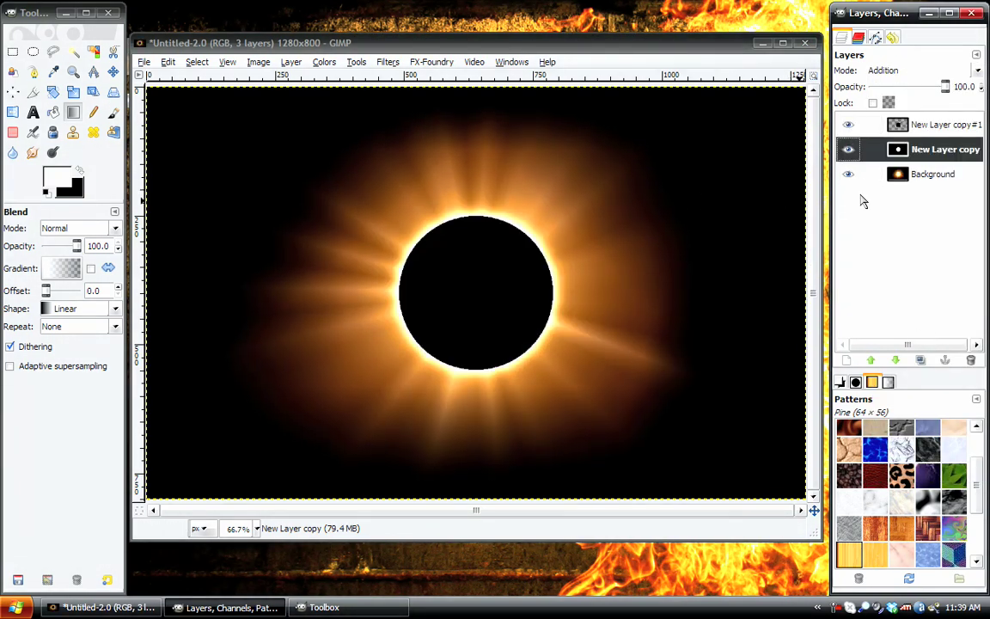
click(848, 125)
click(848, 174)
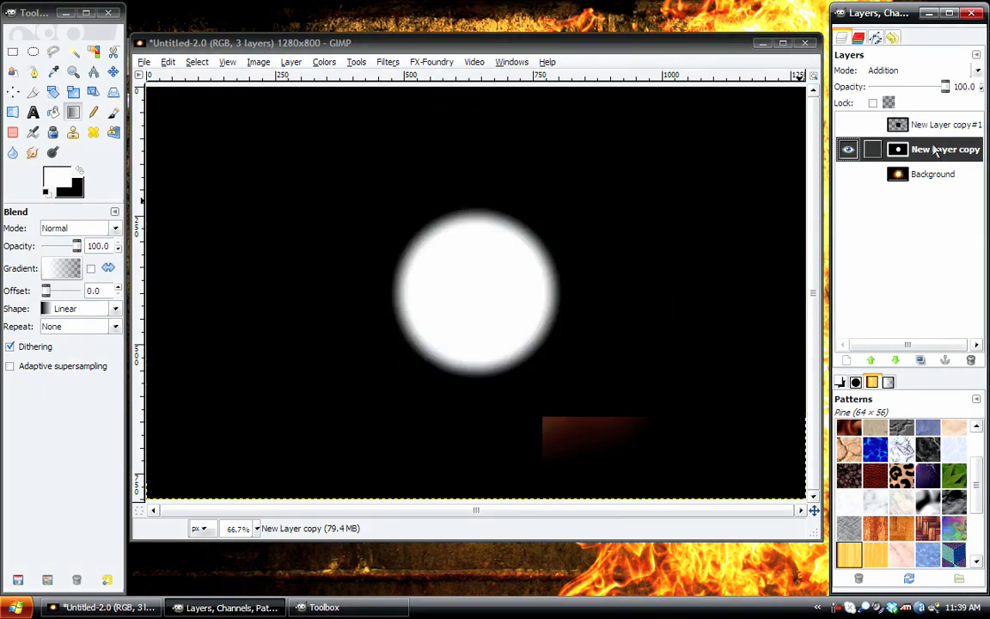
click(387, 62)
Step: Ripple the white disc horizontally with period 102 and amplitude 7
mouse_move(550, 174)
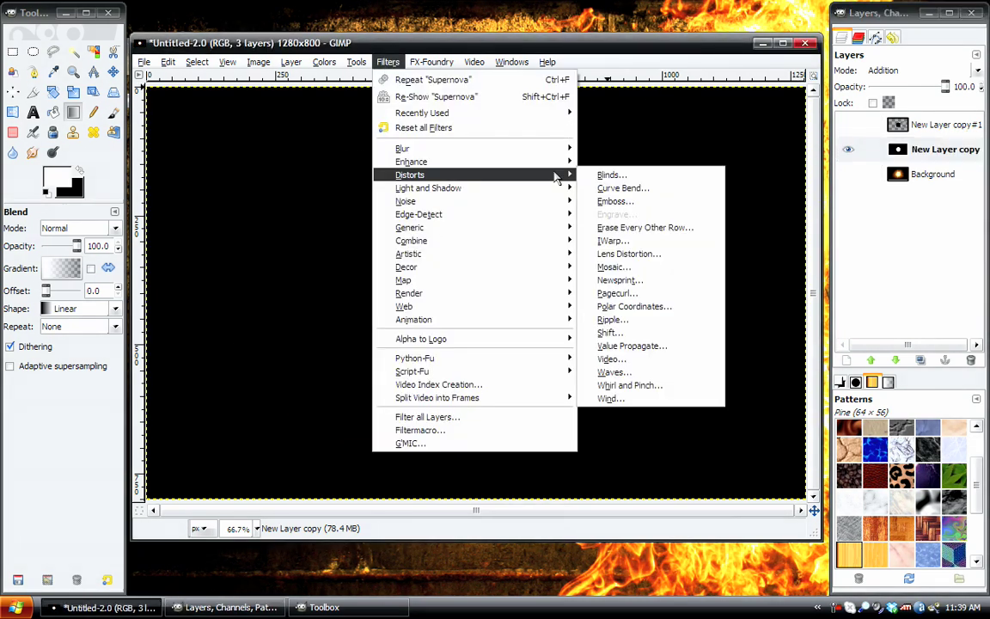
click(628, 323)
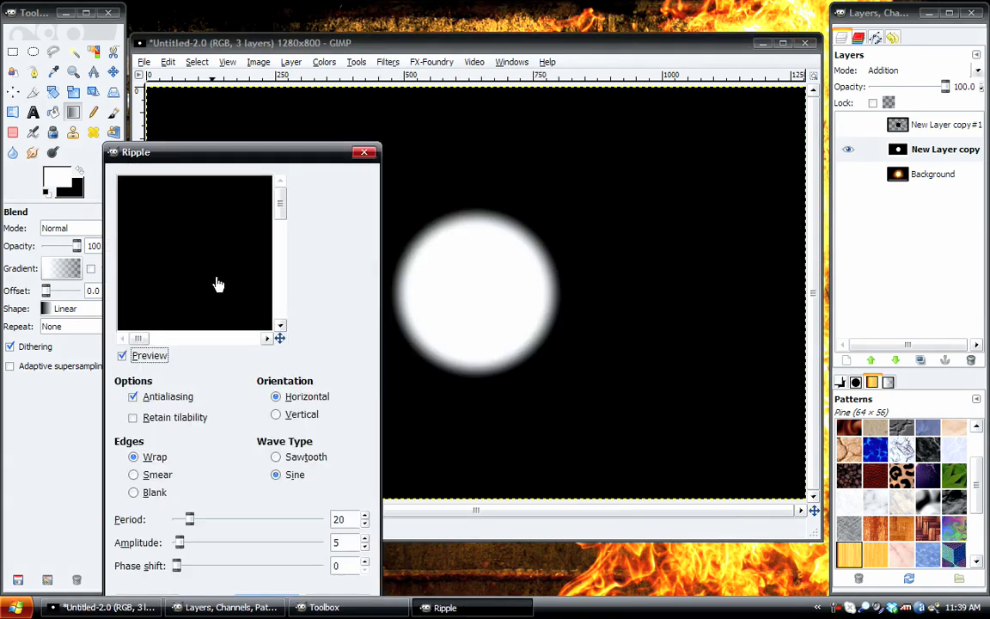
drag(143, 276, 82, 162)
drag(192, 243, 121, 320)
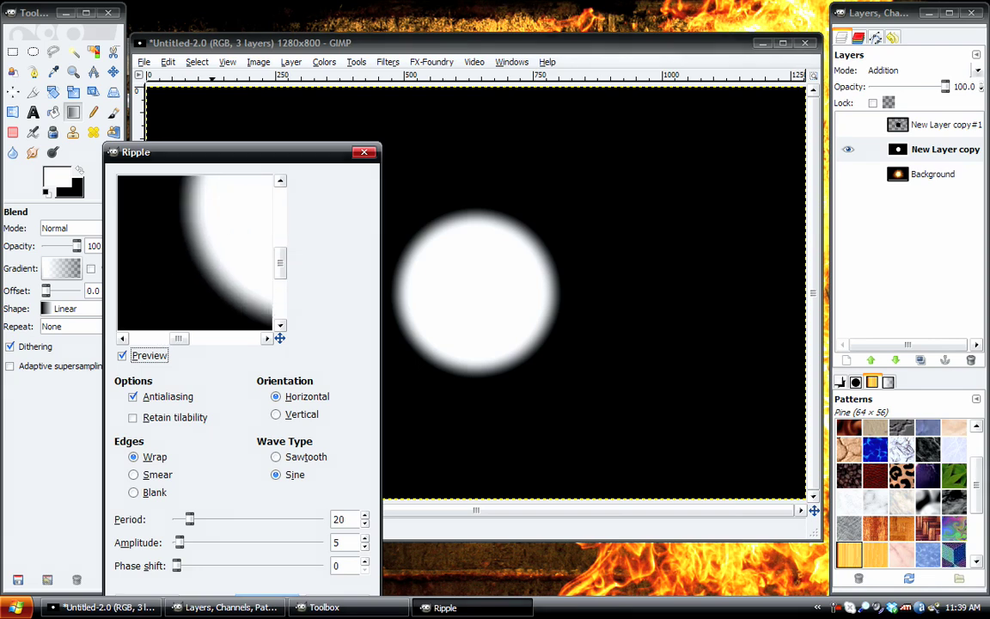
drag(189, 521, 247, 522)
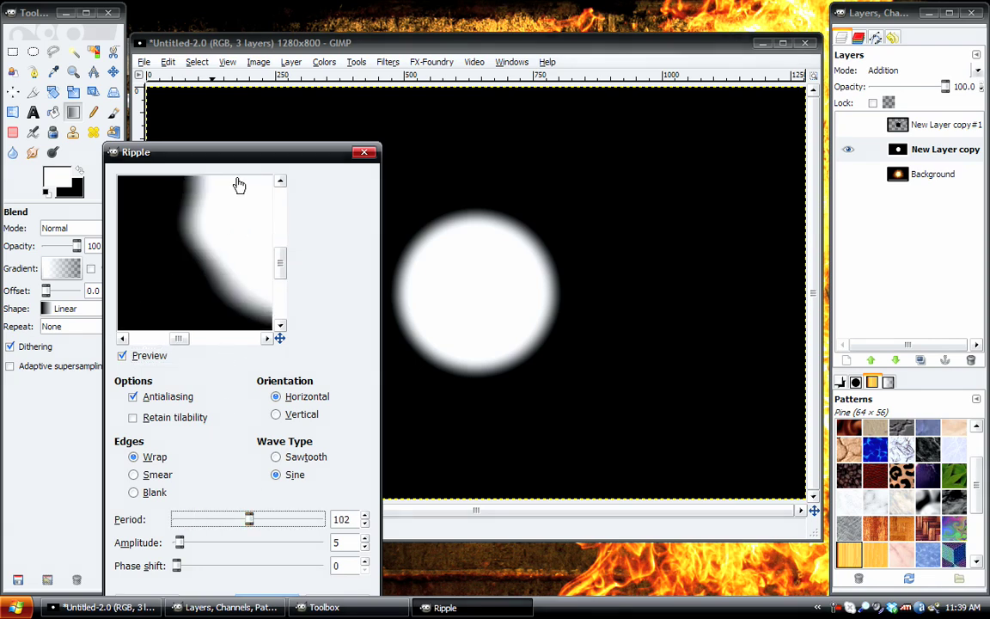
drag(238, 155, 247, 89)
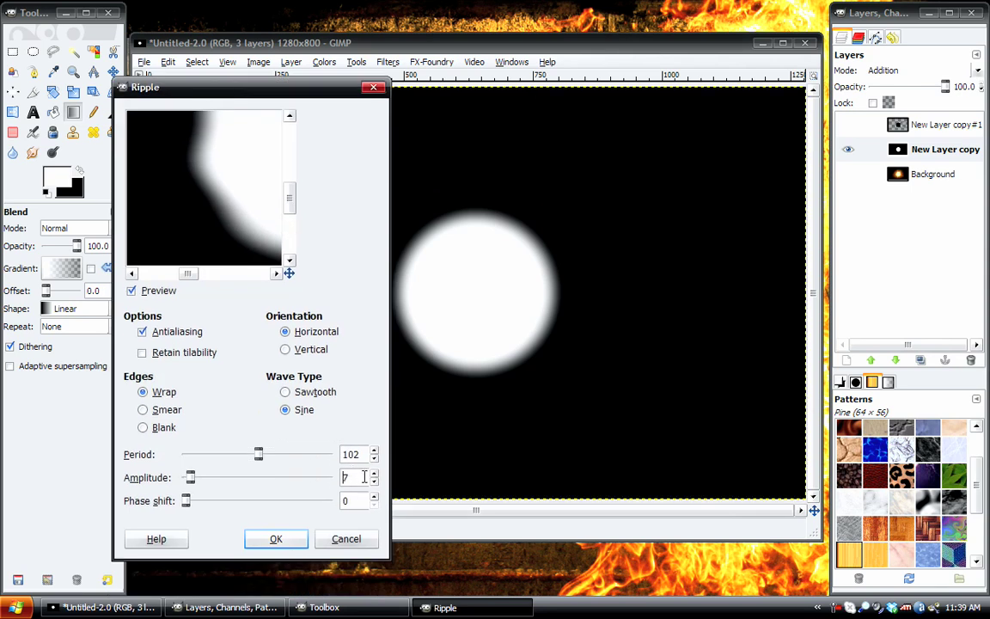
click(276, 539)
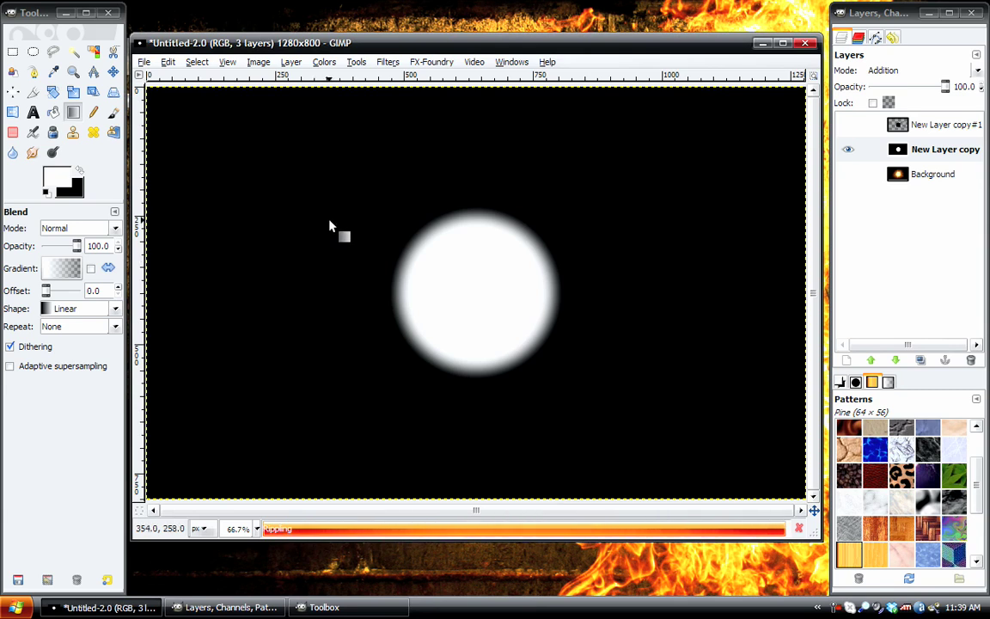
Step: Repeat the same ripple on the white disc in the vertical direction
click(387, 62)
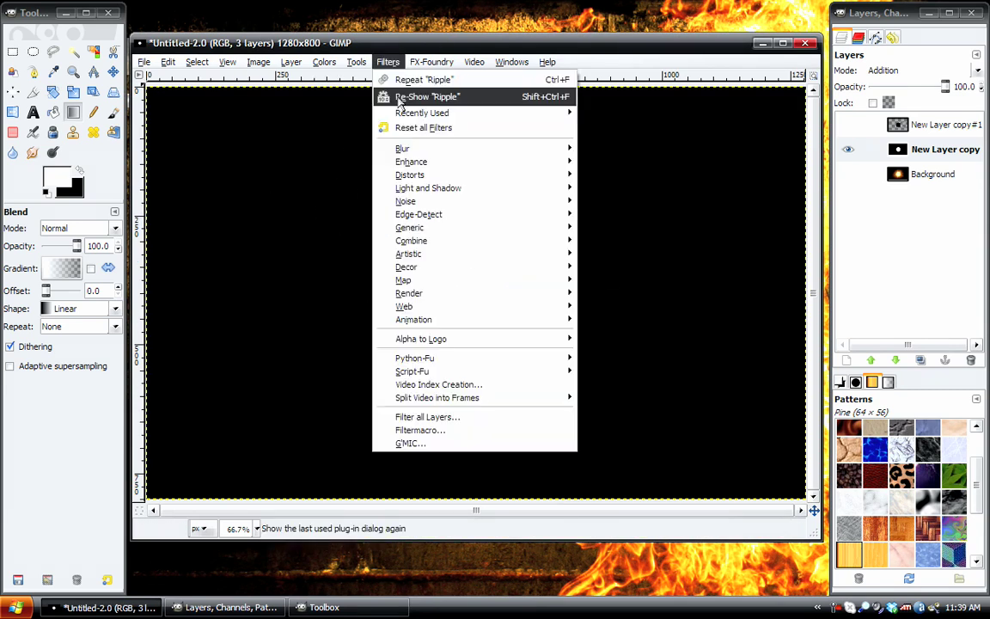
click(401, 101)
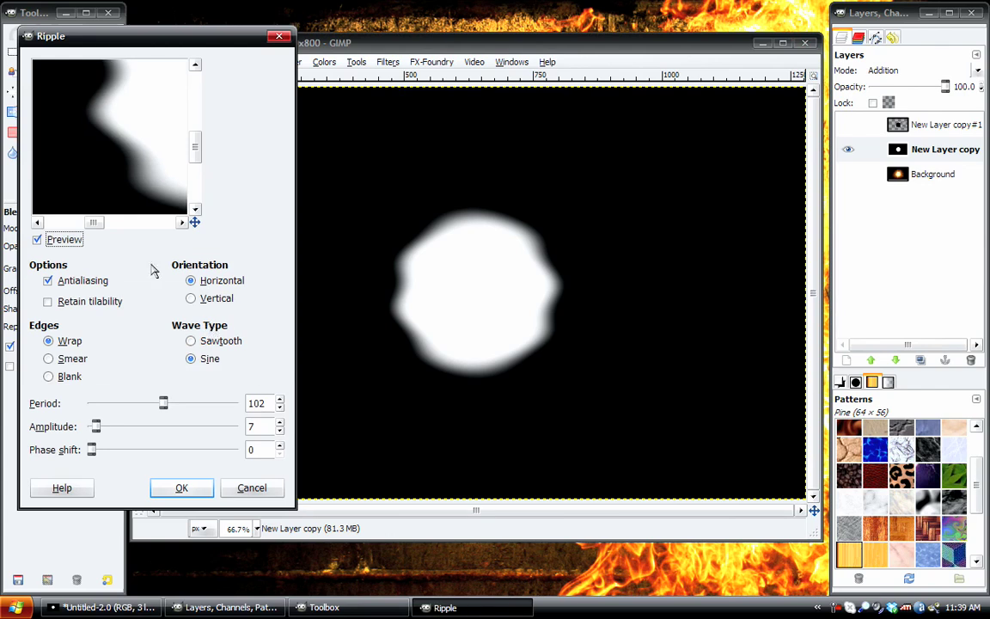
click(198, 300)
click(182, 487)
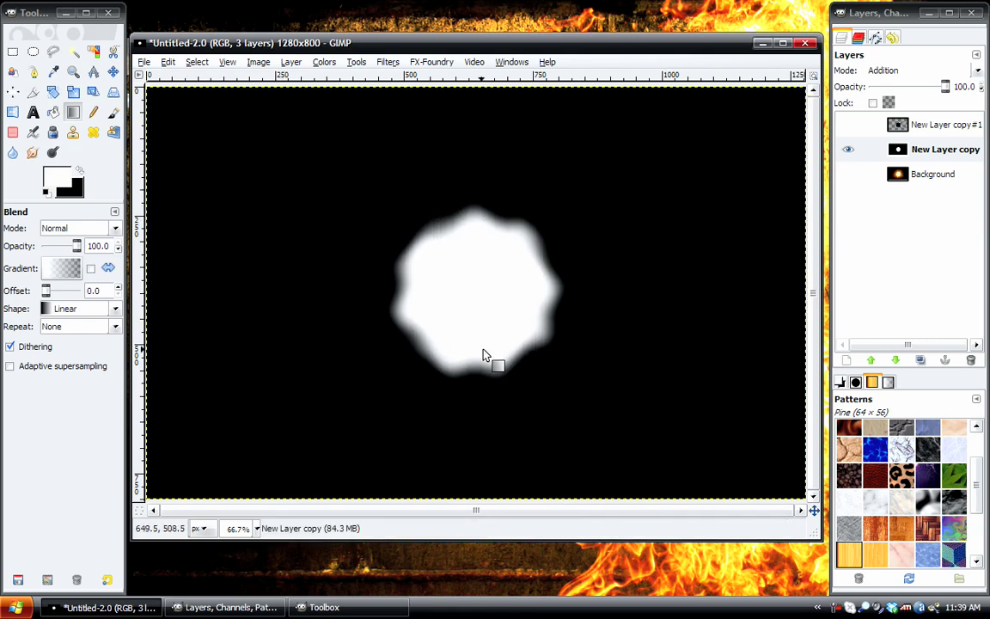
Step: Show the orange glow layer and briefly preview the black disc layer
click(847, 174)
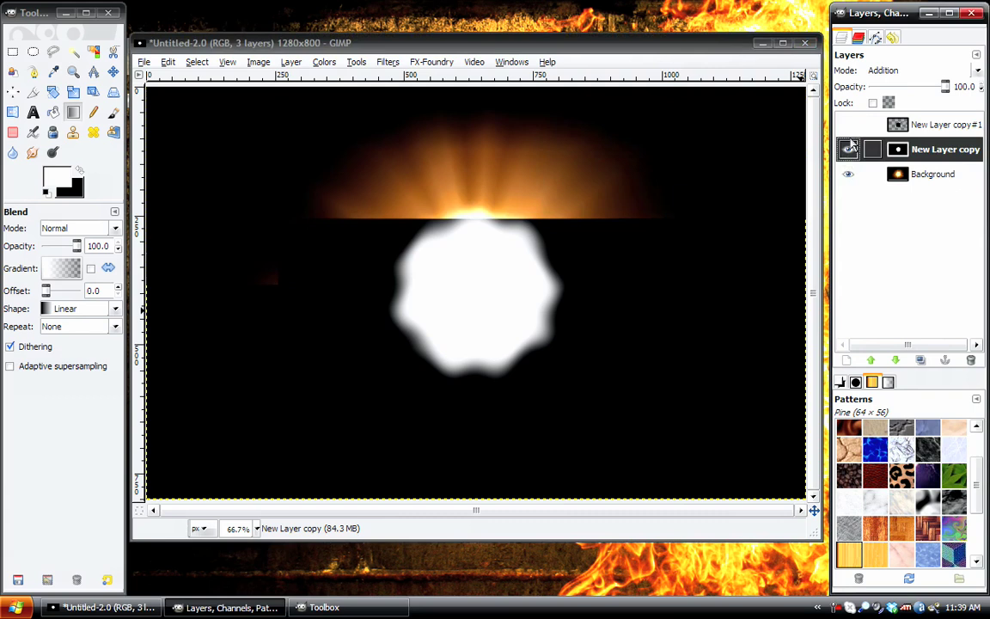
click(847, 124)
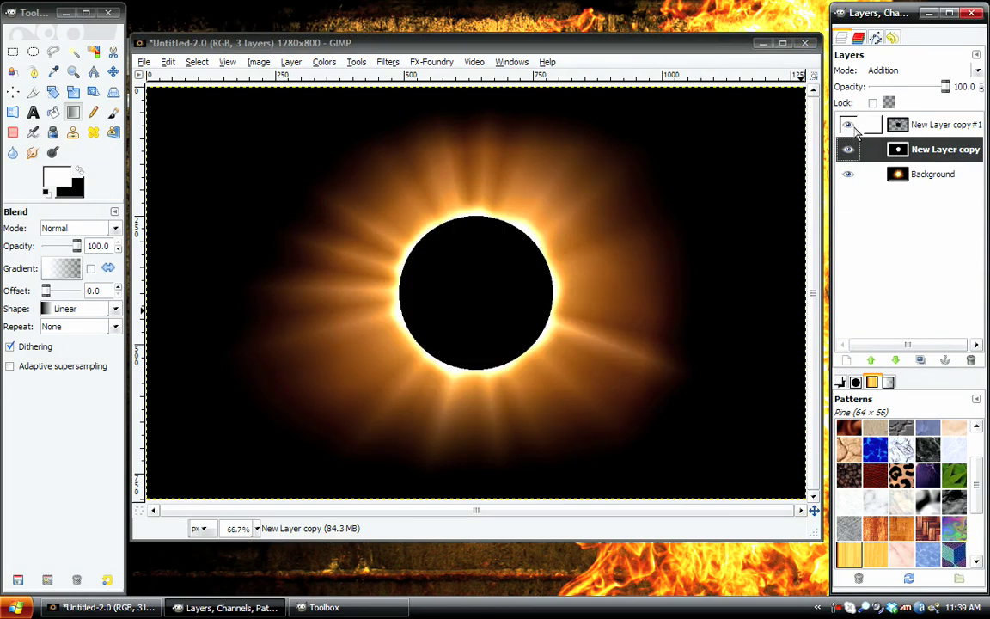
click(847, 124)
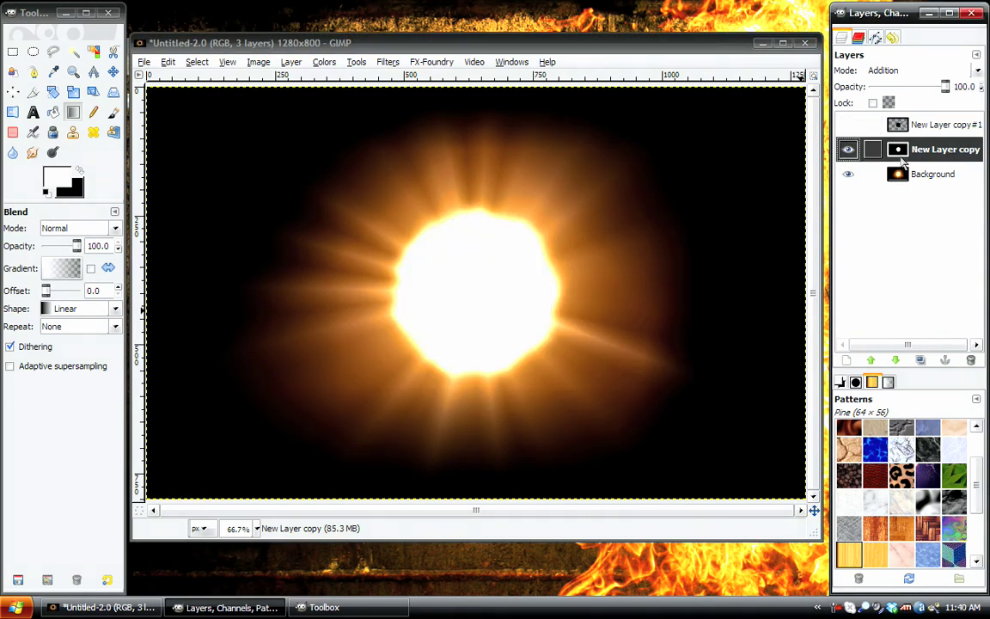
Step: Warm the white disc with Color Balance midtones Red 60, Blue −70, then show the black disc
click(326, 61)
click(326, 80)
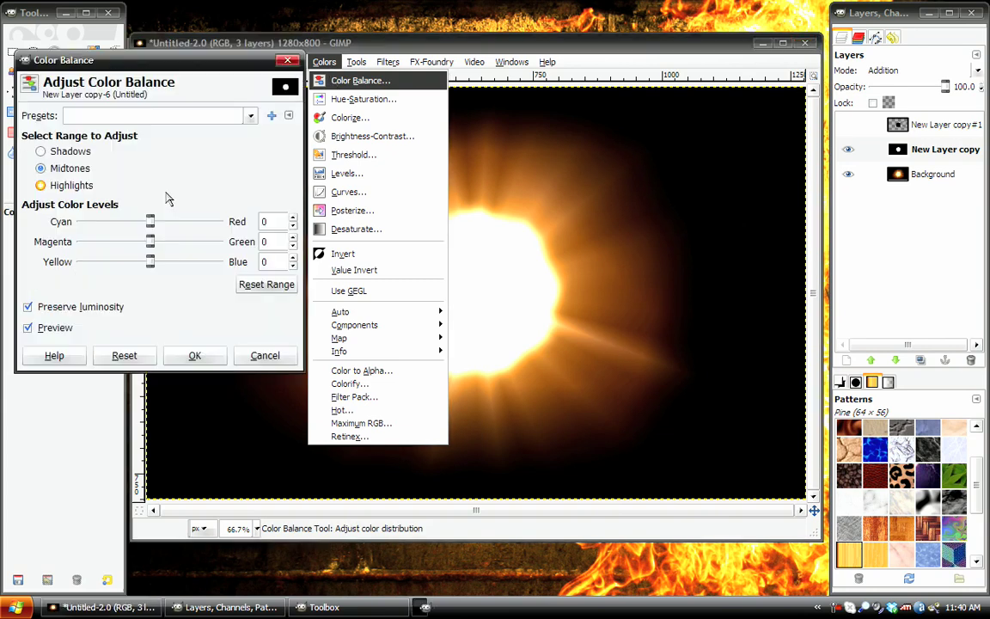
drag(150, 262, 82, 262)
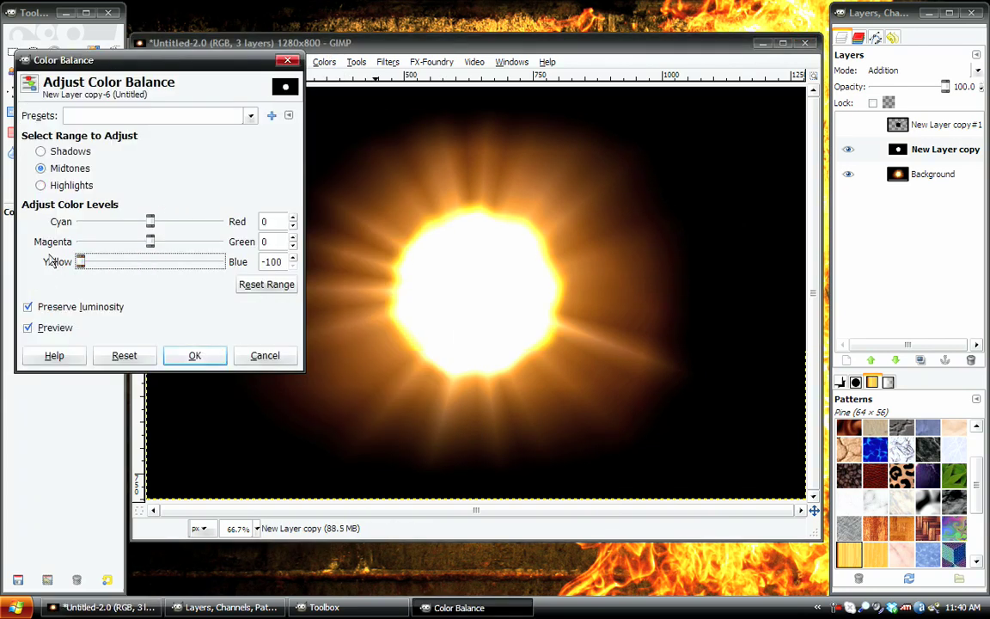
drag(152, 221, 192, 222)
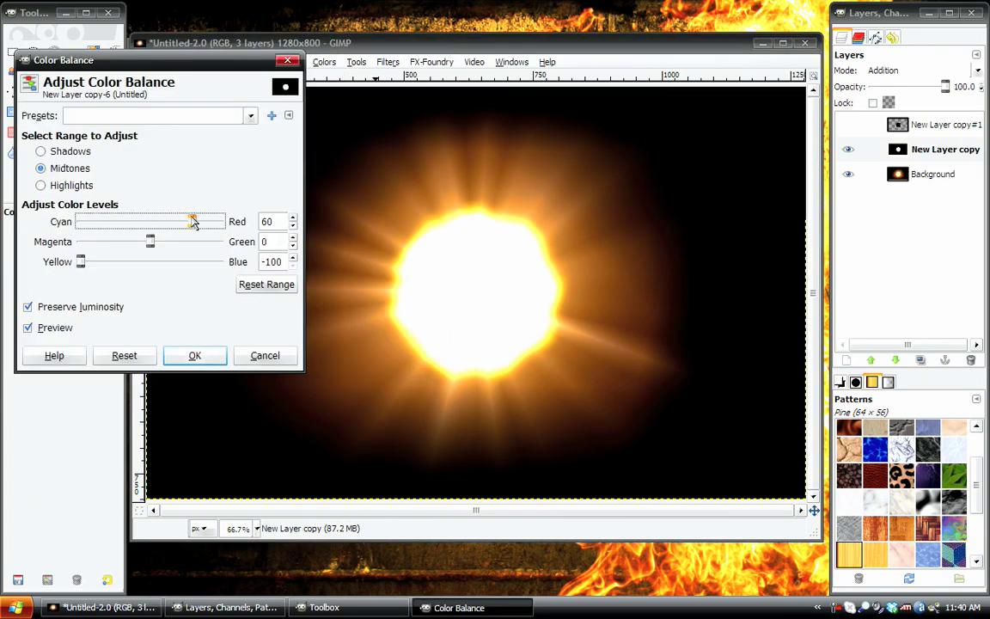
click(54, 309)
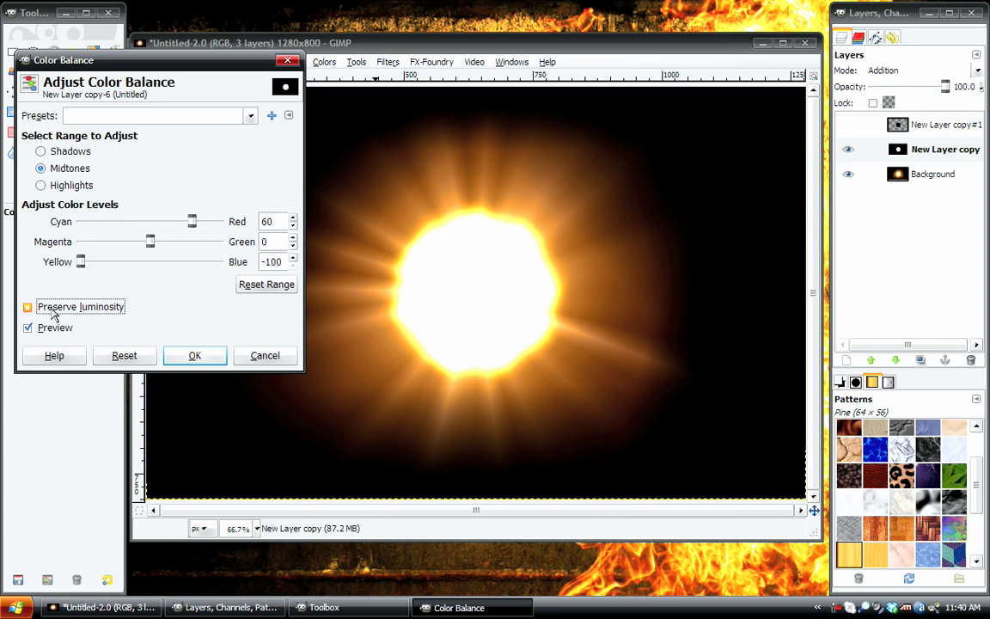
click(166, 265)
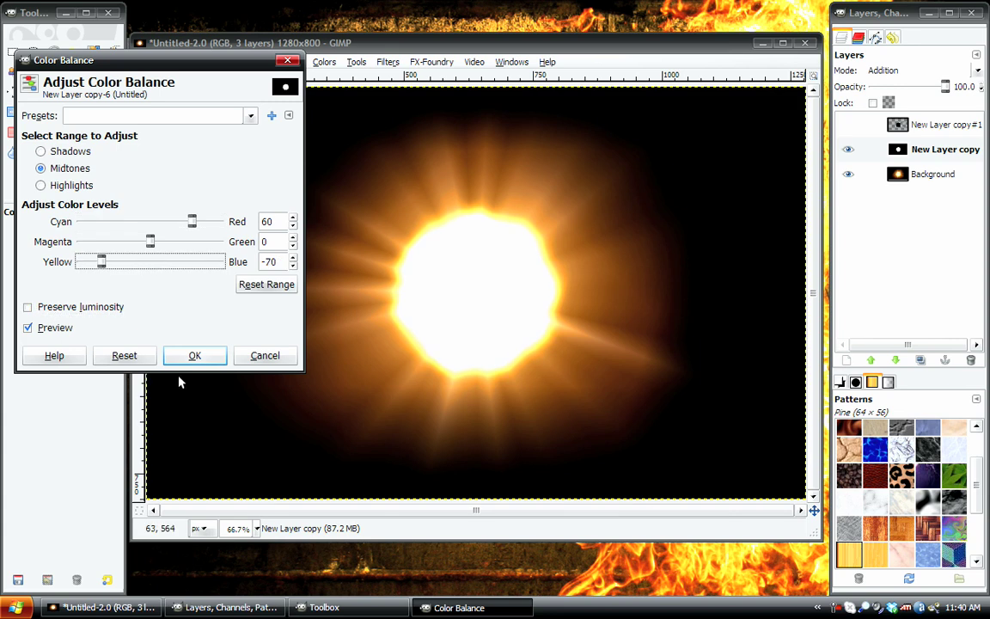
click(194, 355)
click(849, 126)
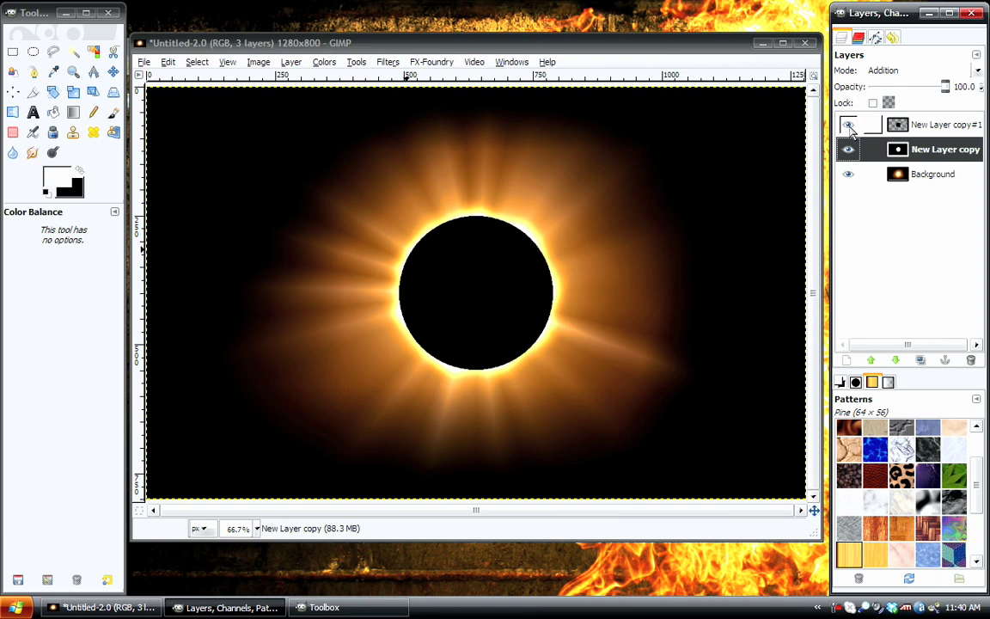
Step: Enlarge the black disc layer's boundary to 315×315 with the disc centred
click(931, 126)
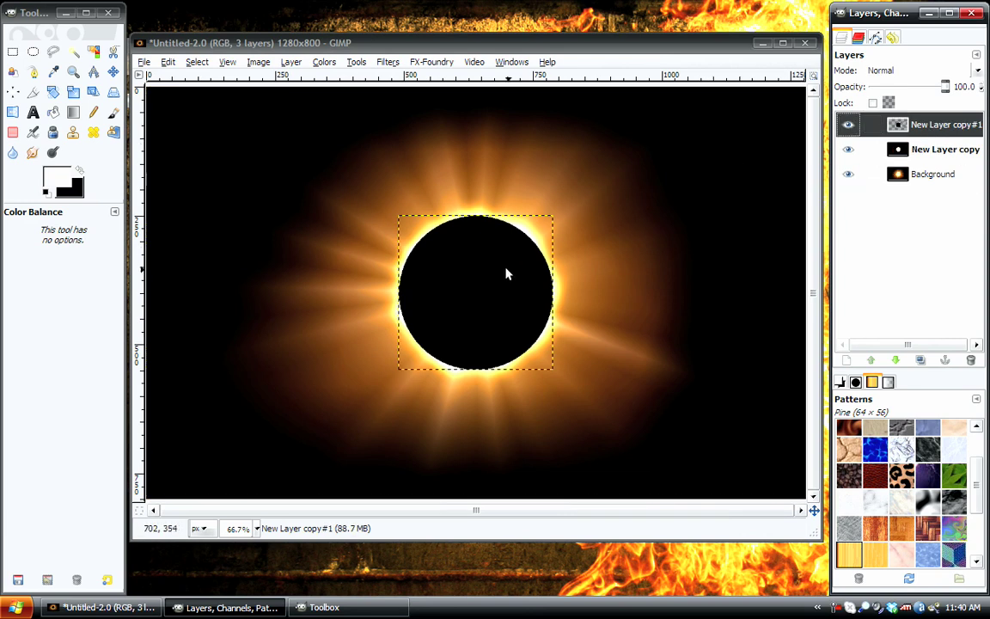
click(291, 62)
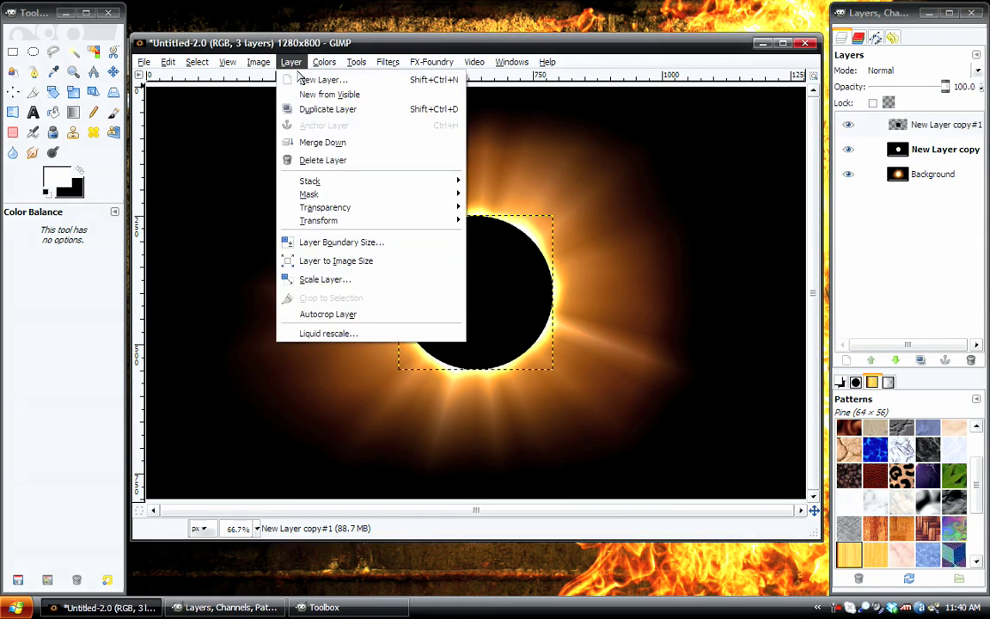
click(310, 240)
text(313)
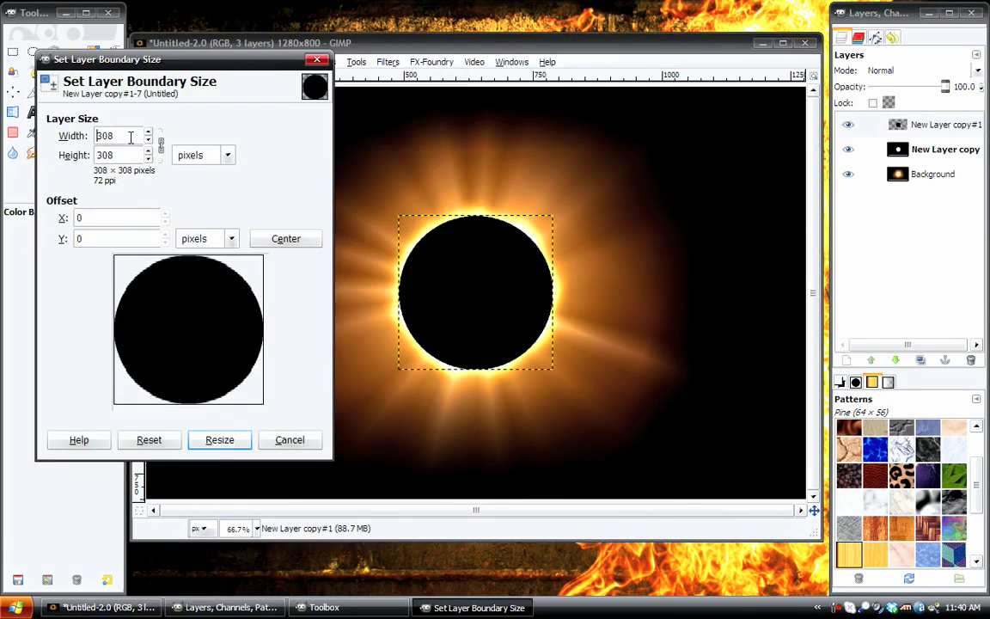
scroll(129, 137, up, 1)
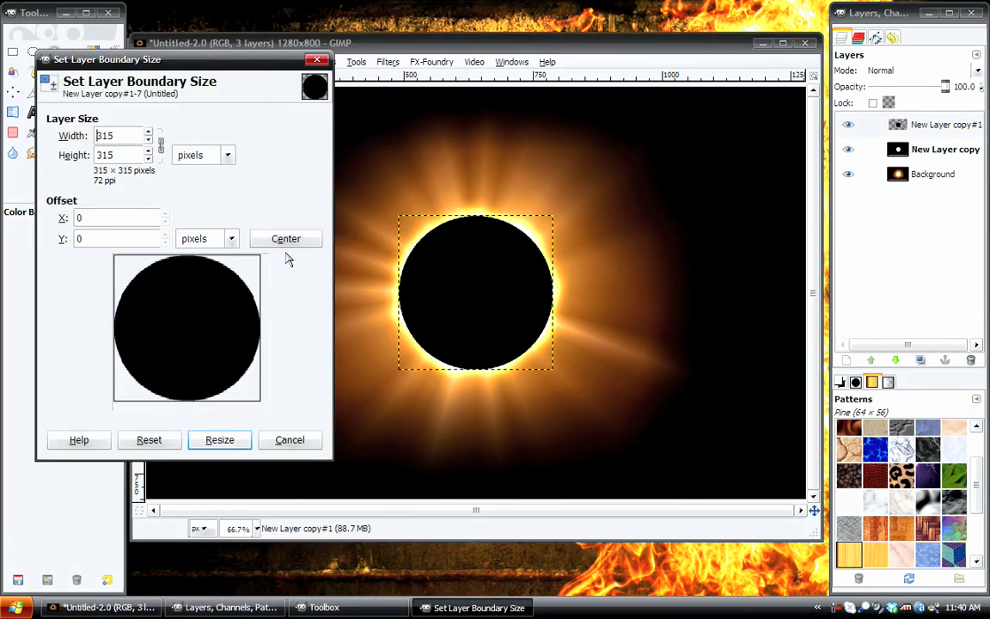
click(300, 244)
click(219, 439)
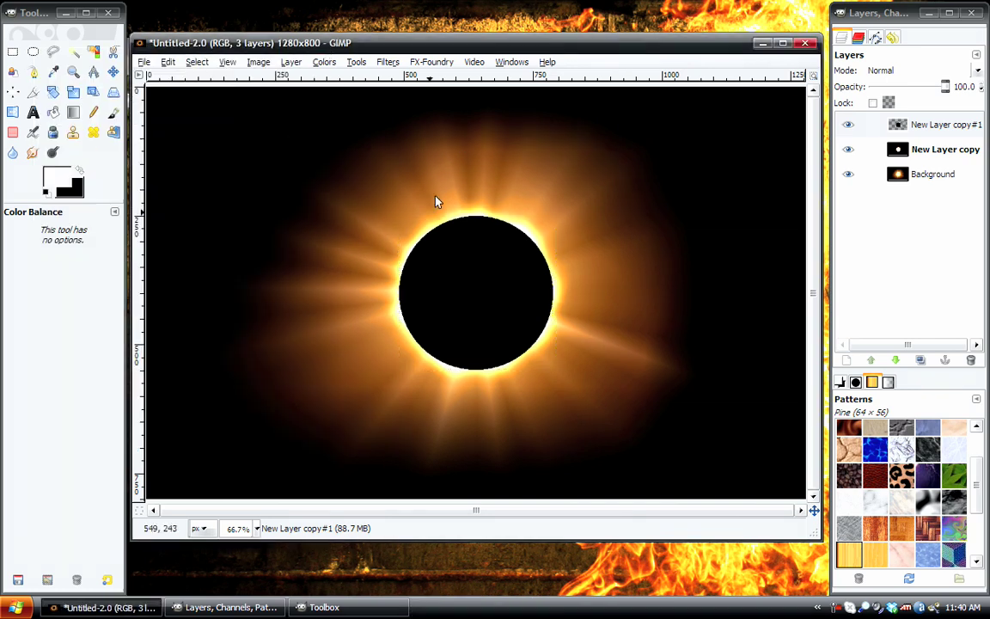
Step: Soften the disc's edge with a 5 px Gaussian blur
click(387, 62)
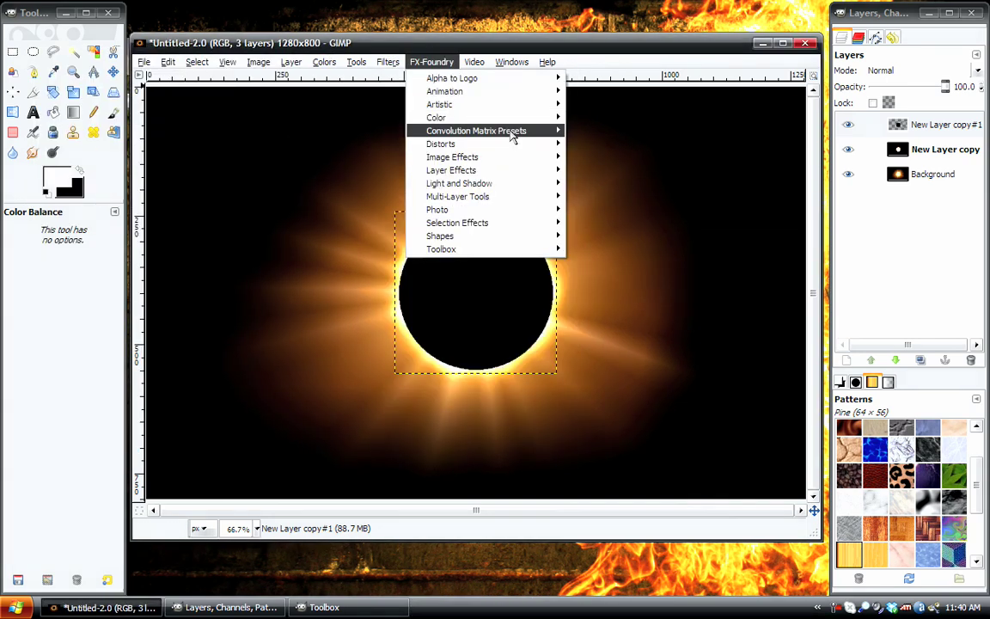
mouse_move(543, 113)
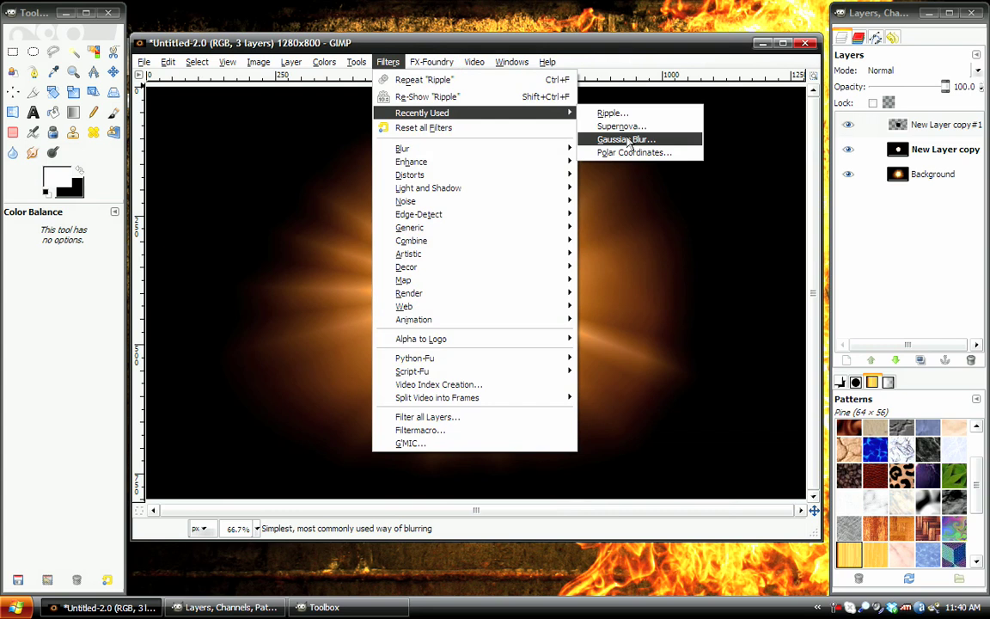
click(614, 137)
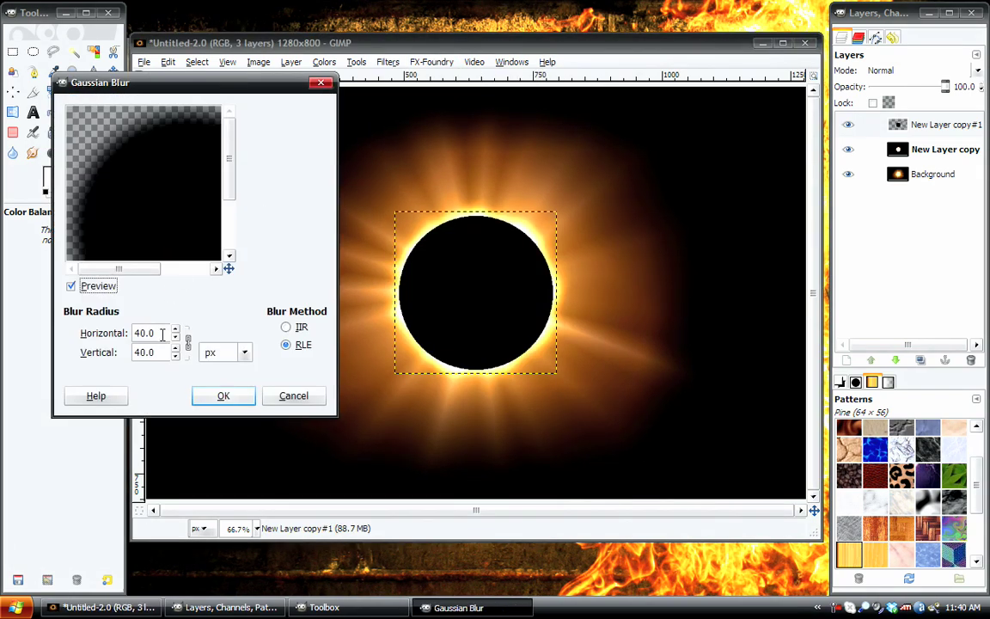
double_click(162, 333)
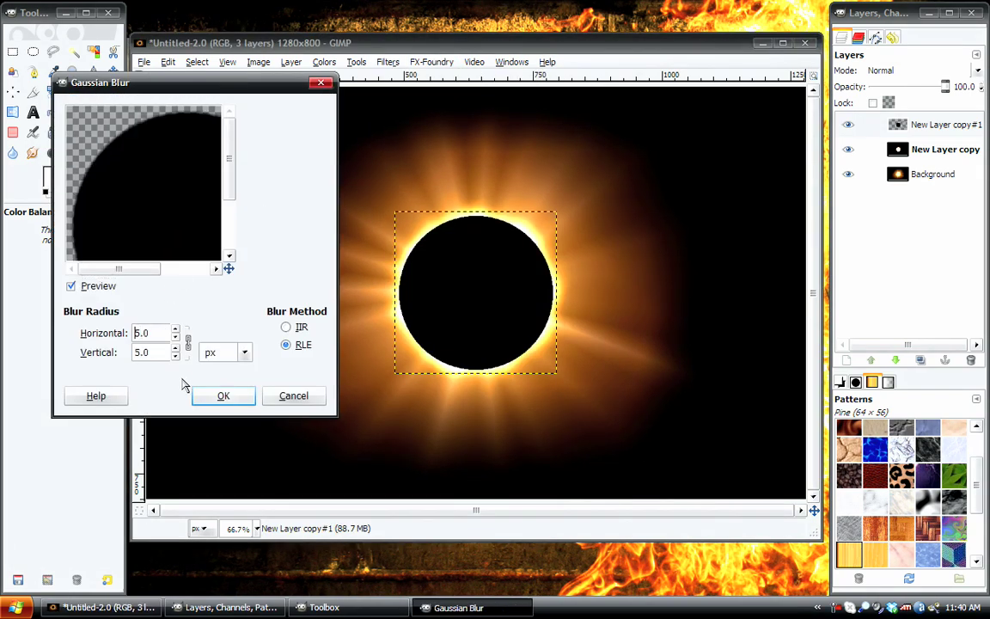
click(222, 395)
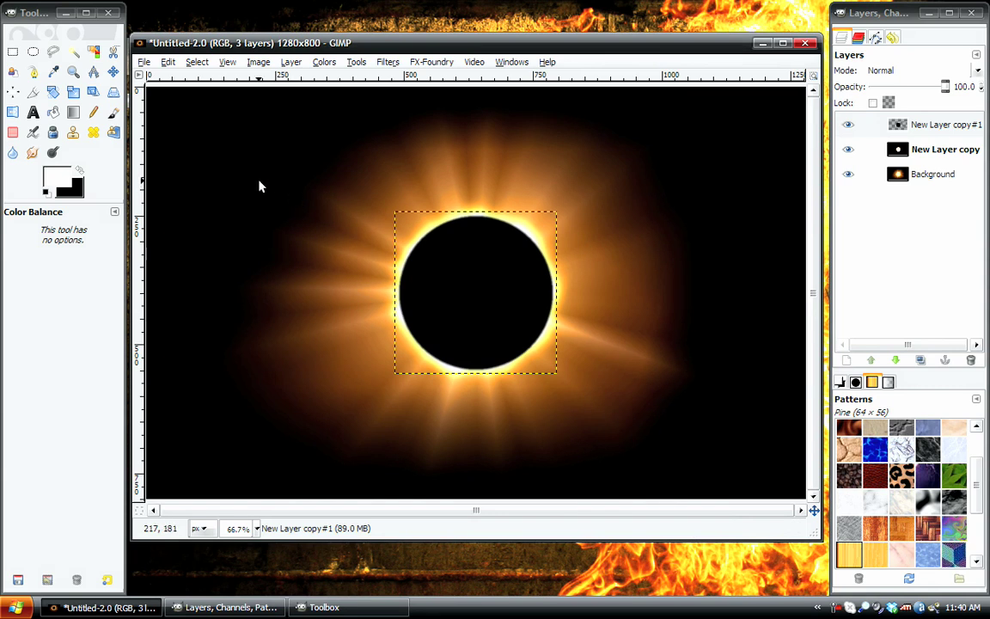
Step: Crisp the disc edge with Alpha-channel Levels 74, 1.00, 120, then select New Layer copy#1
click(112, 71)
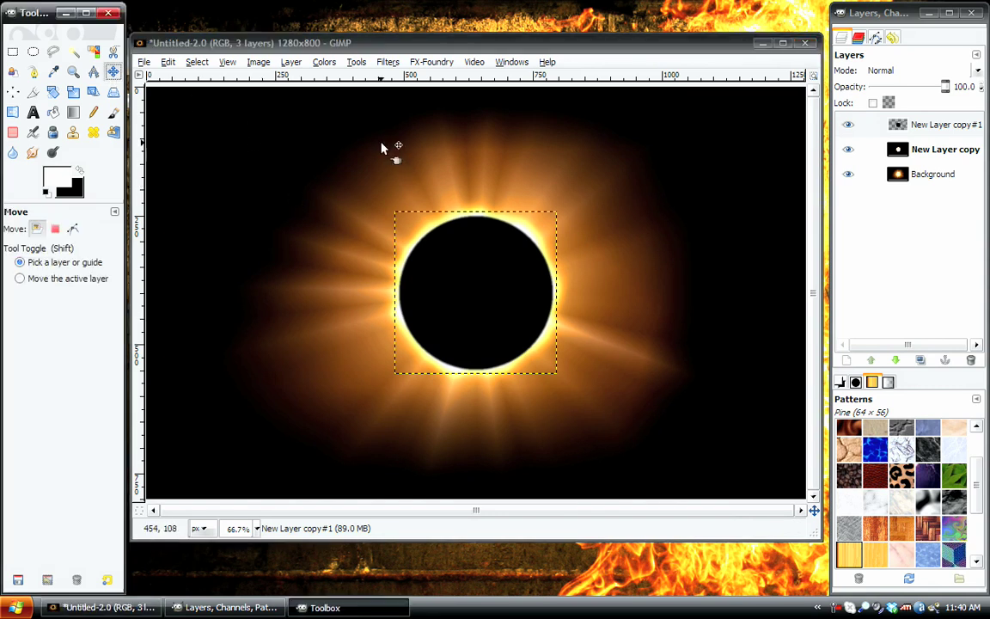
click(325, 62)
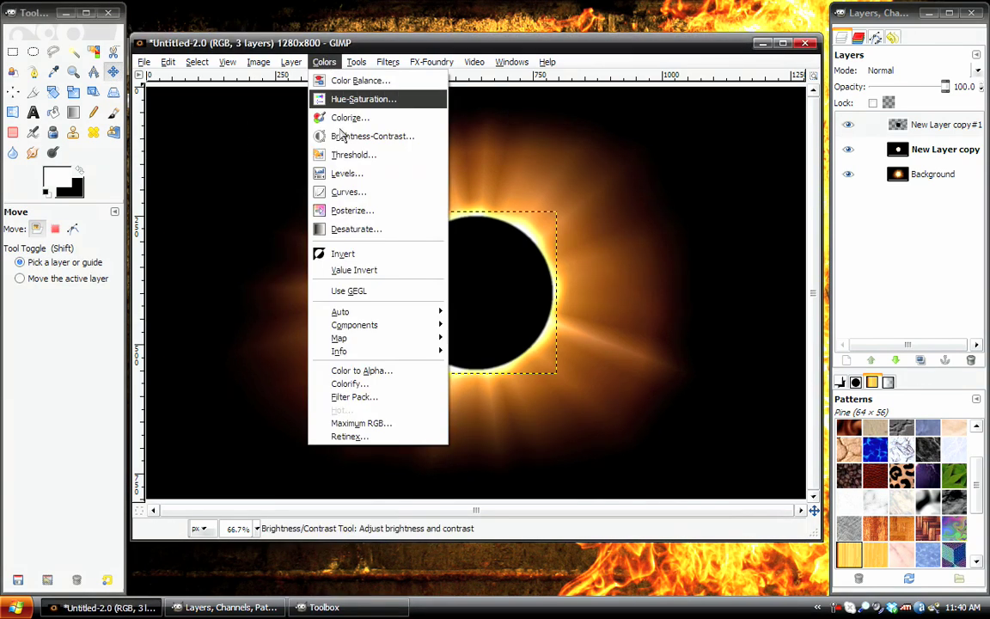
click(343, 170)
click(107, 140)
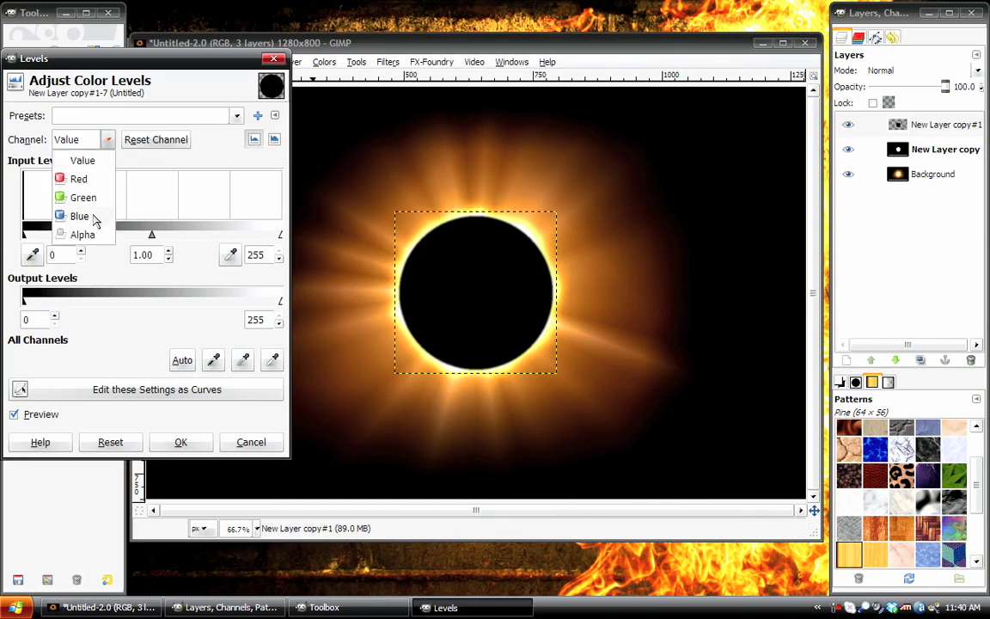
click(94, 234)
drag(280, 237, 146, 237)
drag(24, 234, 98, 244)
click(199, 440)
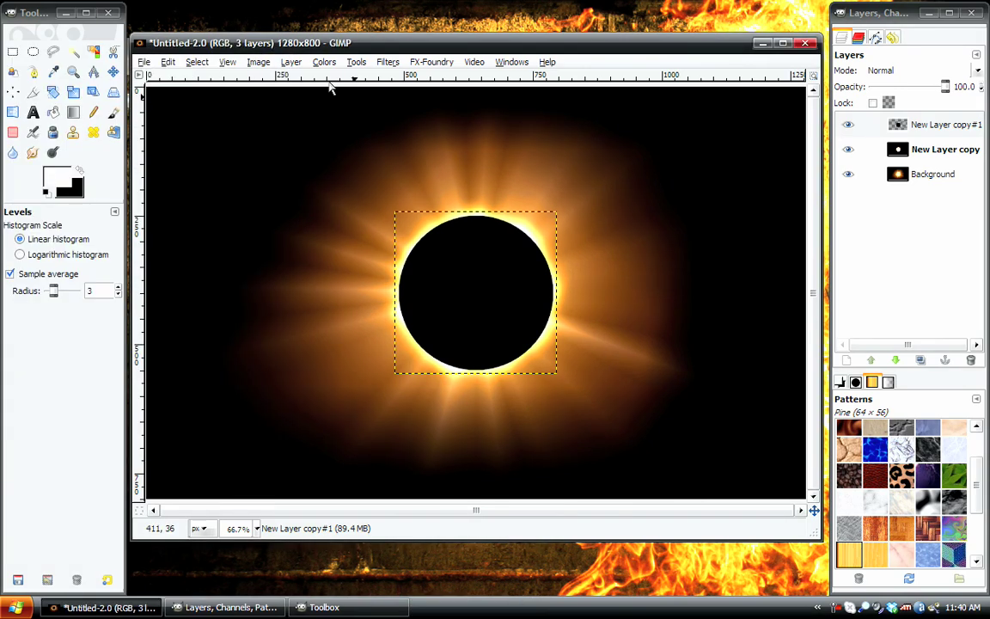
click(945, 176)
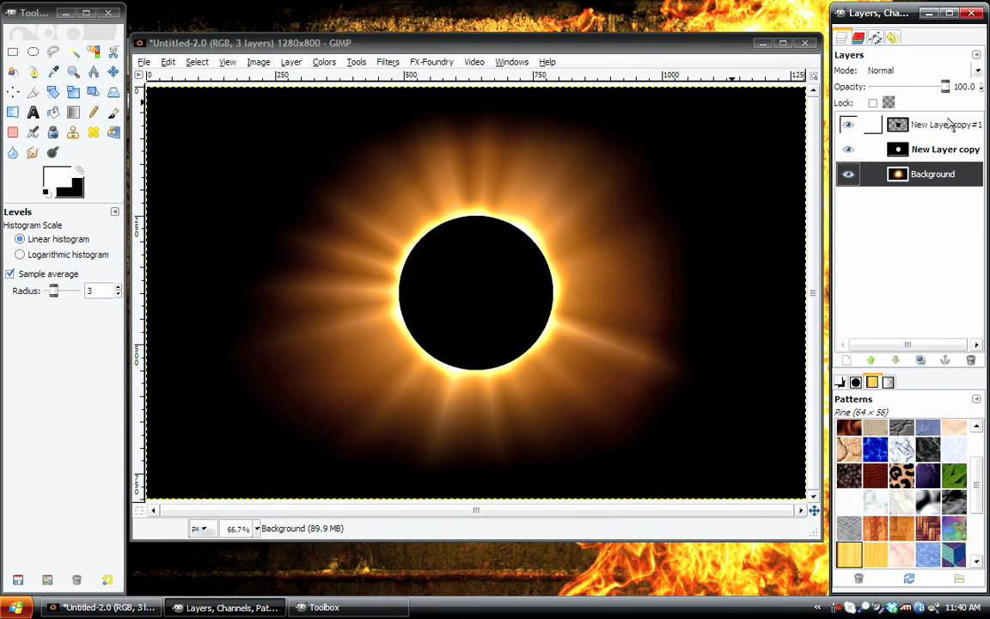
click(950, 126)
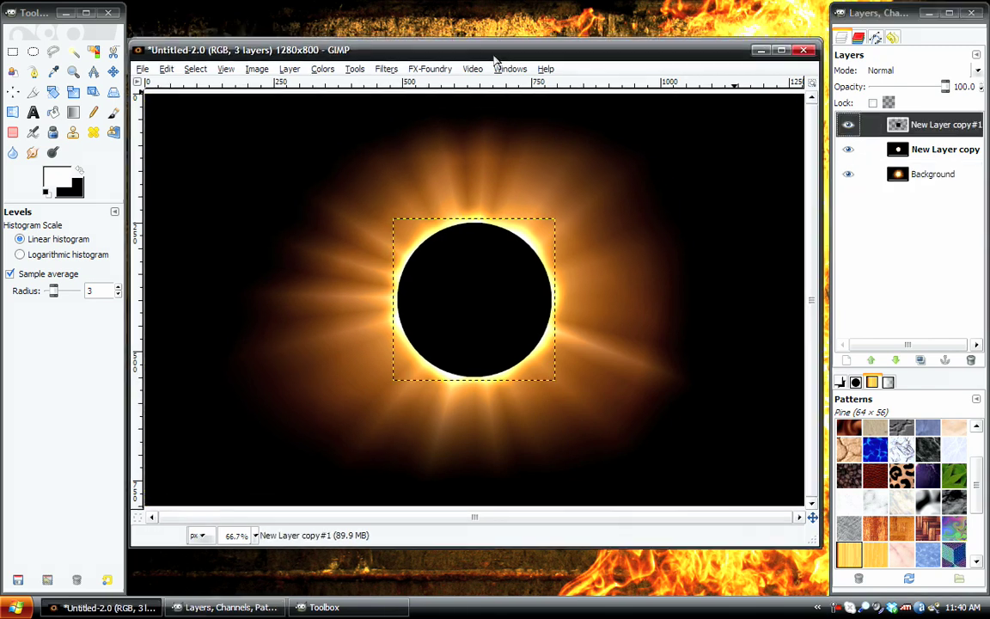
Step: Add a new black-filled layer blended in Overlay mode
click(291, 69)
click(320, 86)
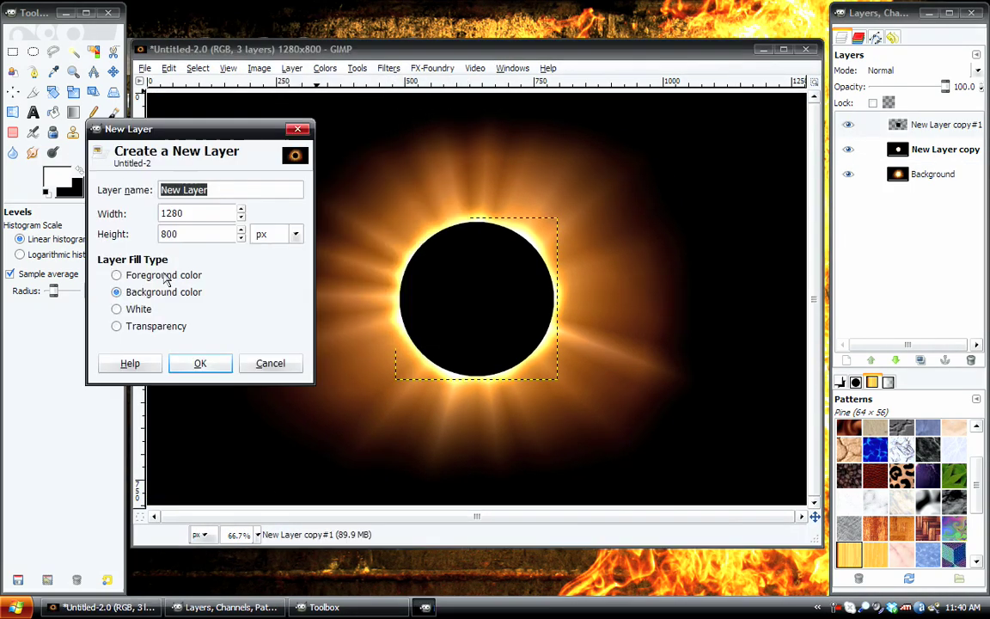
click(194, 359)
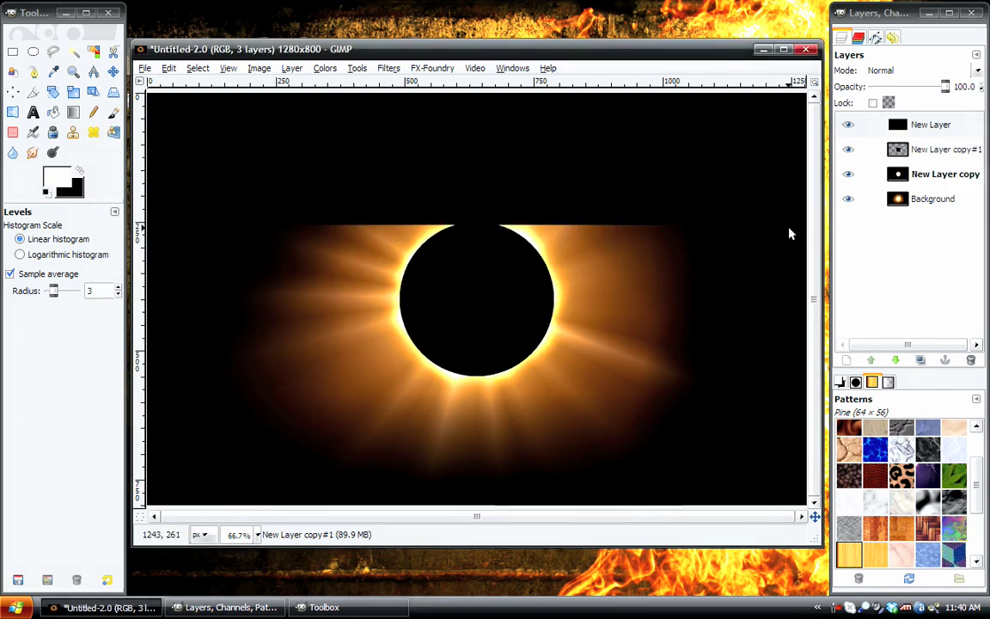
click(915, 71)
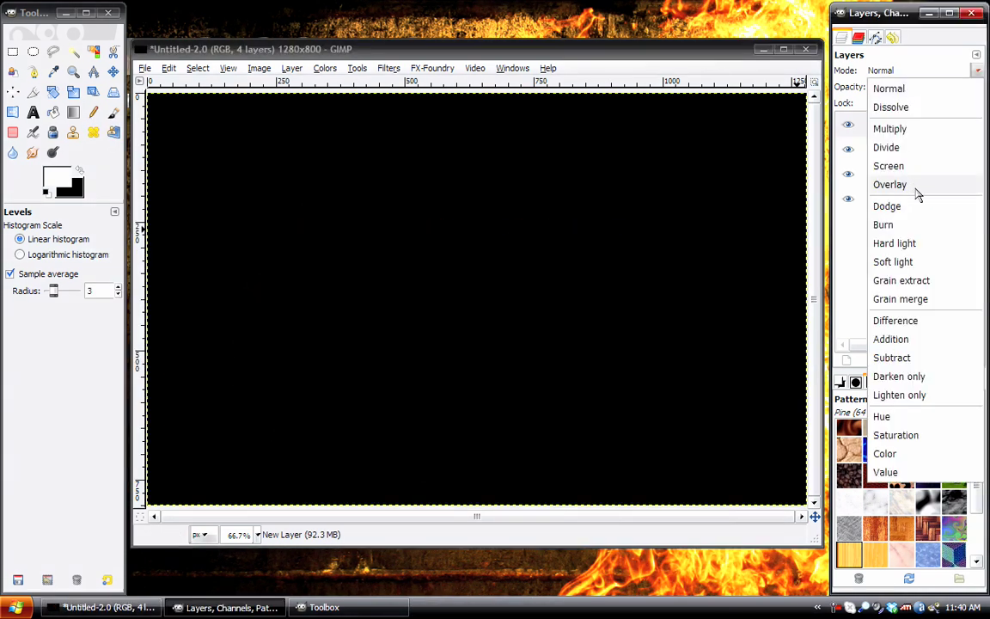
click(889, 185)
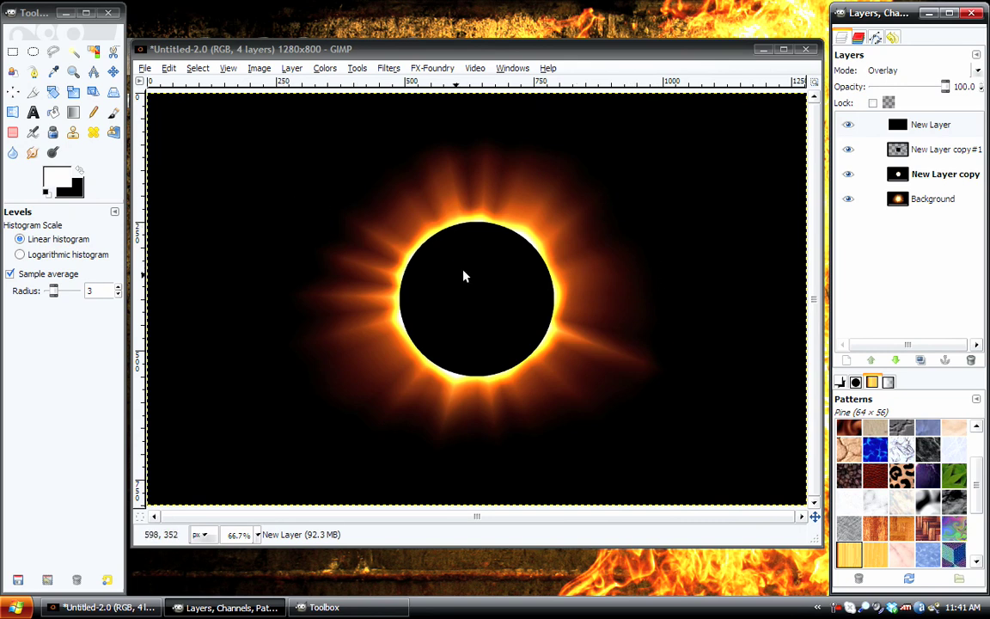
click(878, 88)
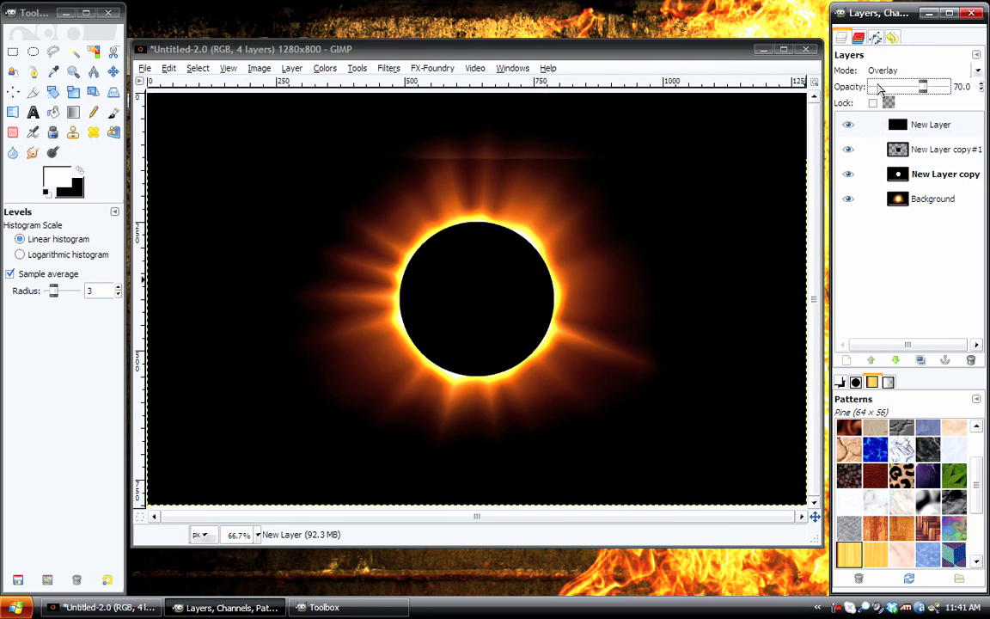
Step: Desaturate New Layer copy and set the black overlay layer's opacity to 60%
click(936, 174)
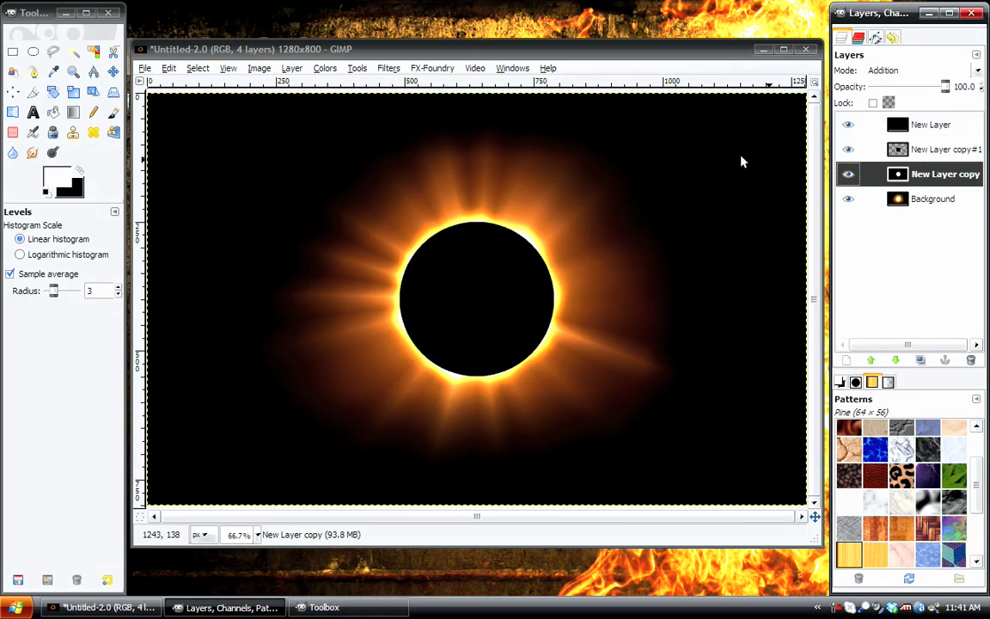
click(325, 68)
click(357, 234)
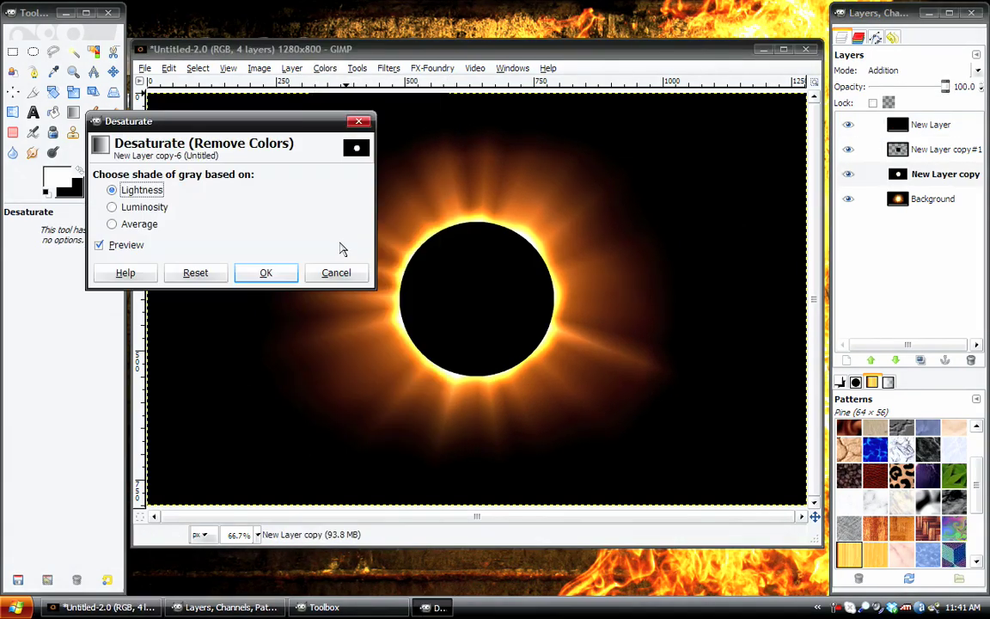
click(264, 273)
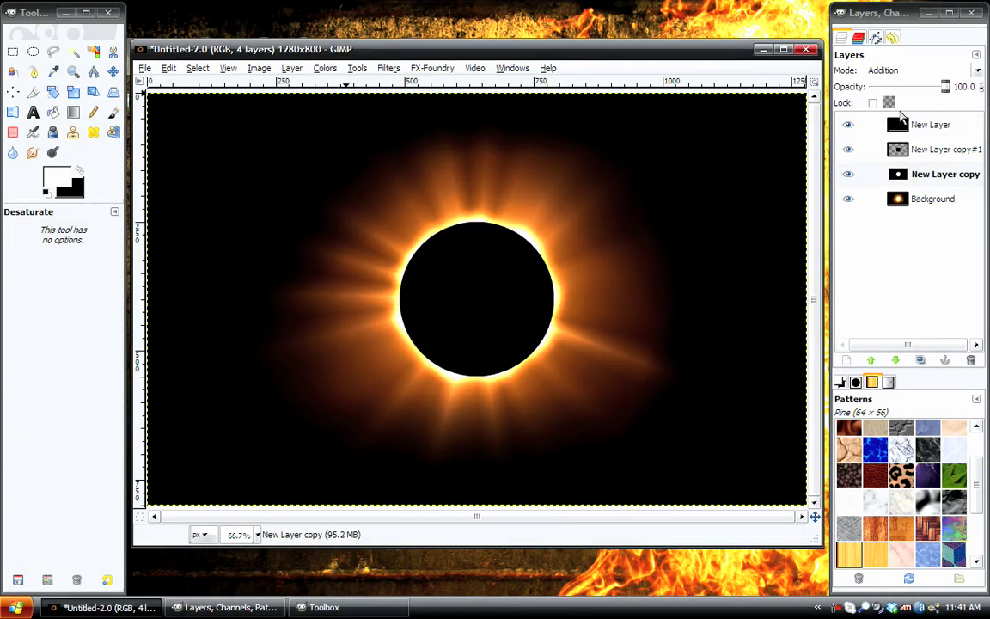
click(911, 125)
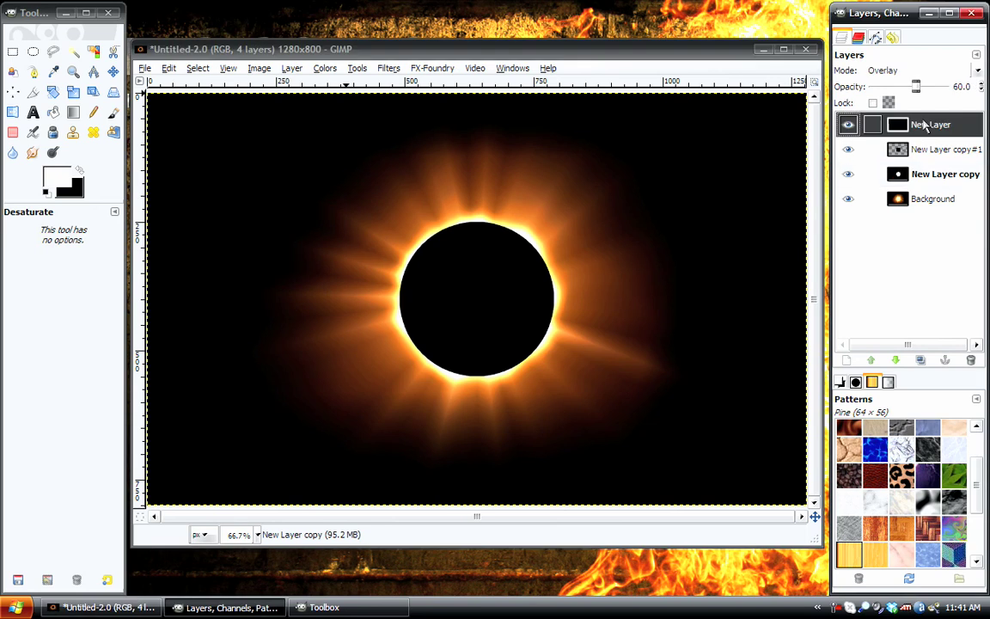
click(886, 88)
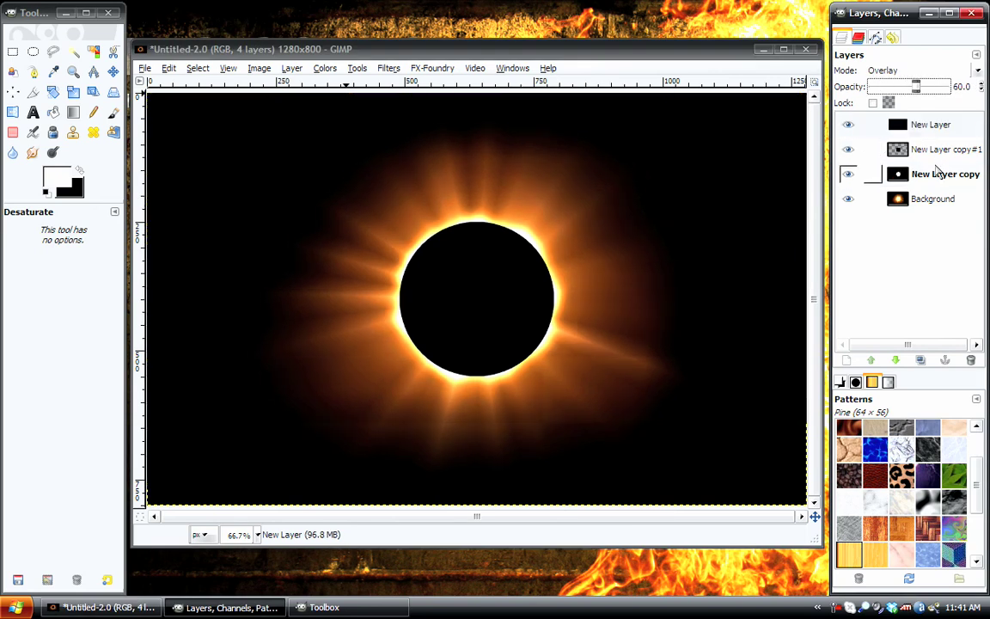
Step: Add a new layer and render randomized Plasma clouds with turbulence 3.0 onto it
click(291, 68)
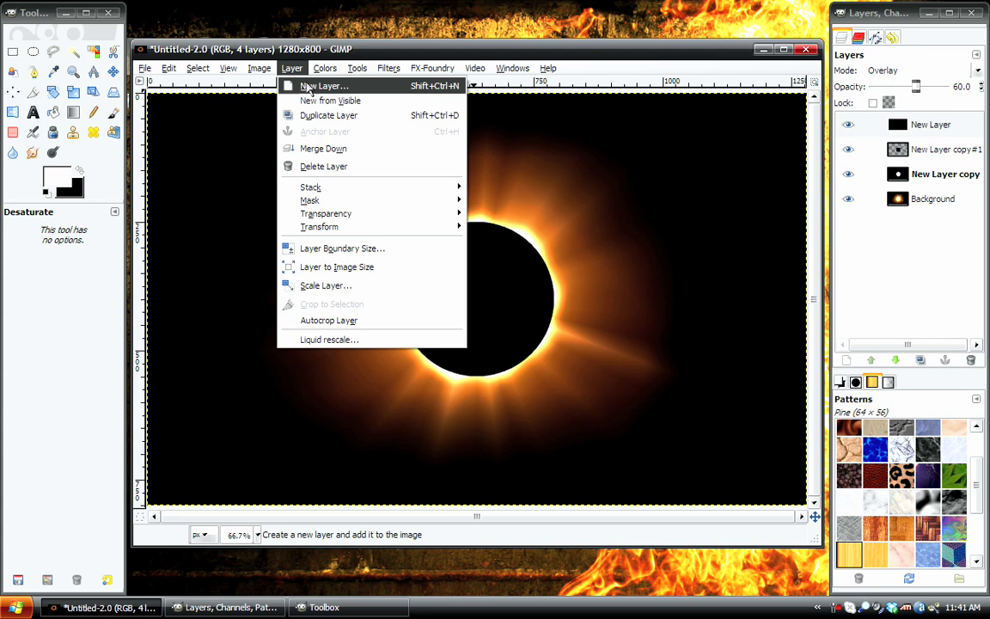
click(313, 86)
click(132, 272)
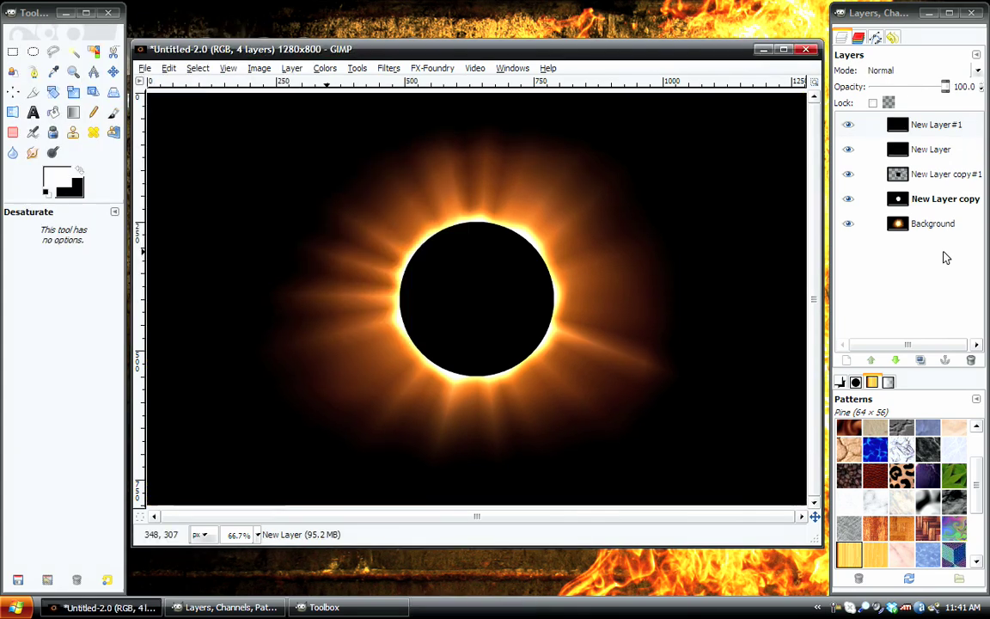
click(388, 68)
mouse_move(499, 299)
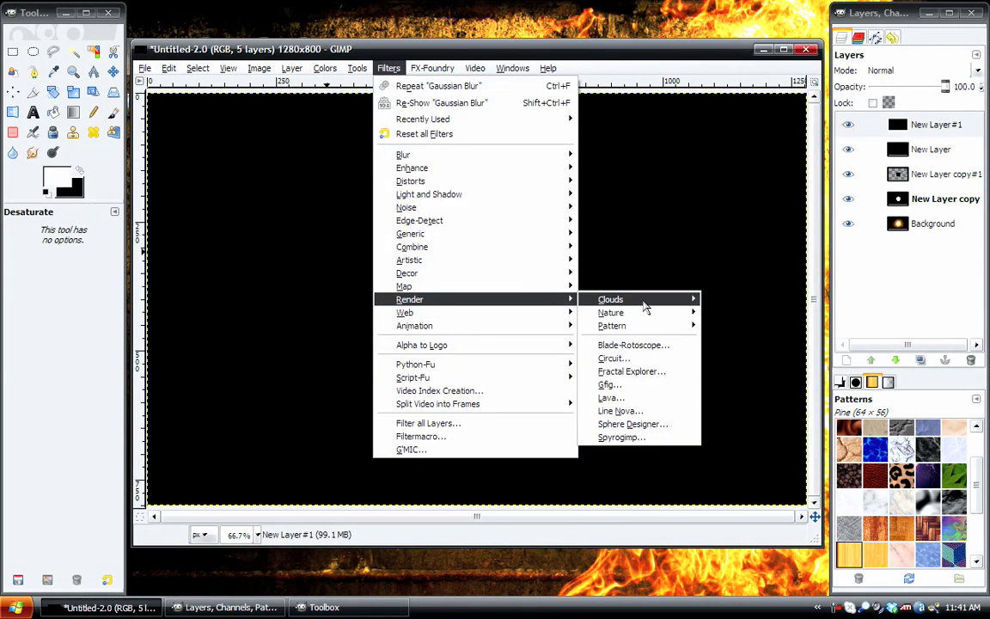
mouse_move(646, 299)
click(752, 327)
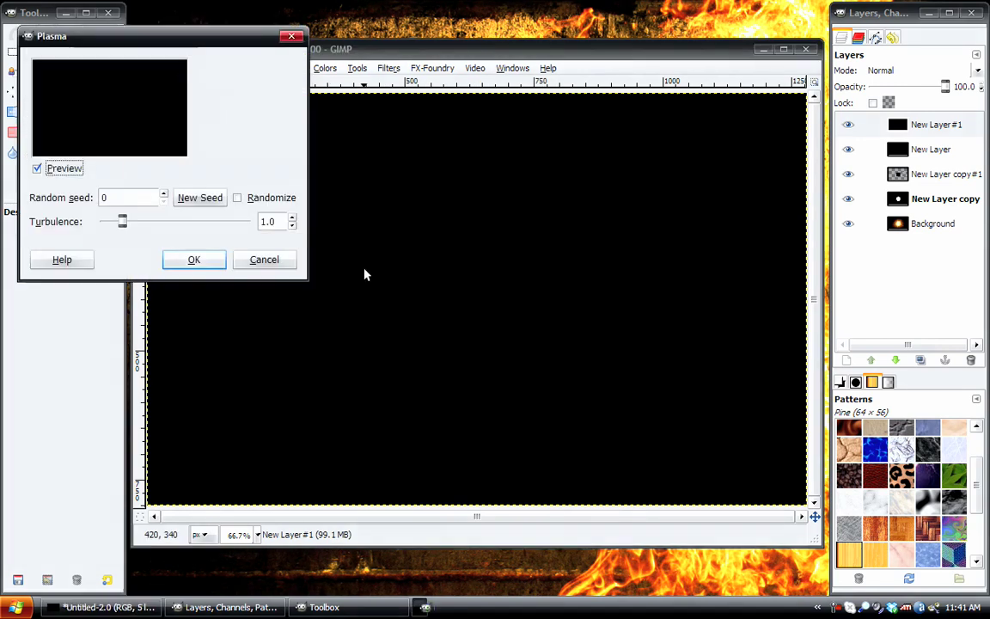
click(237, 198)
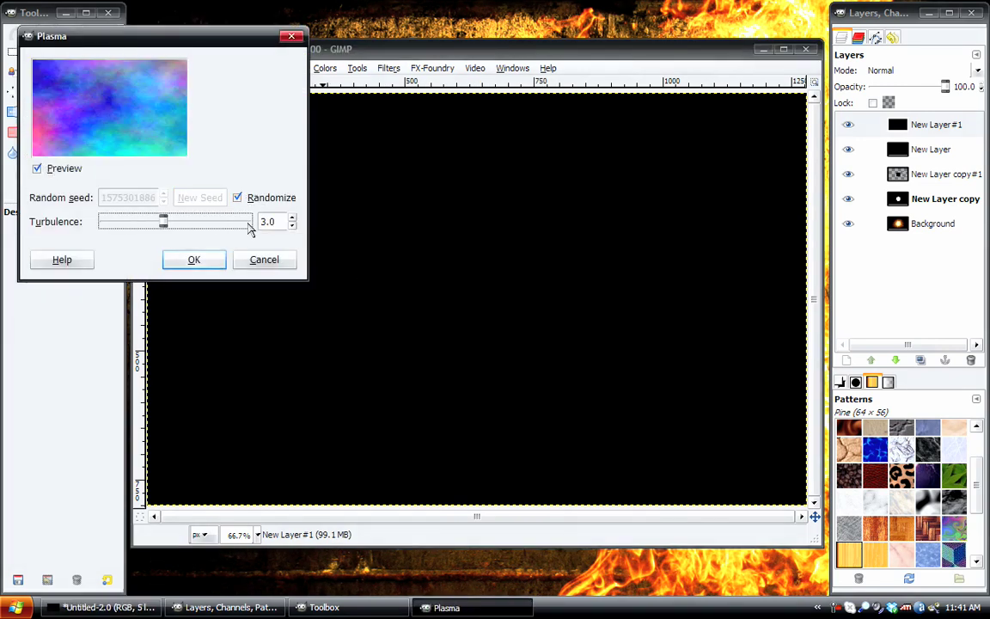
click(194, 259)
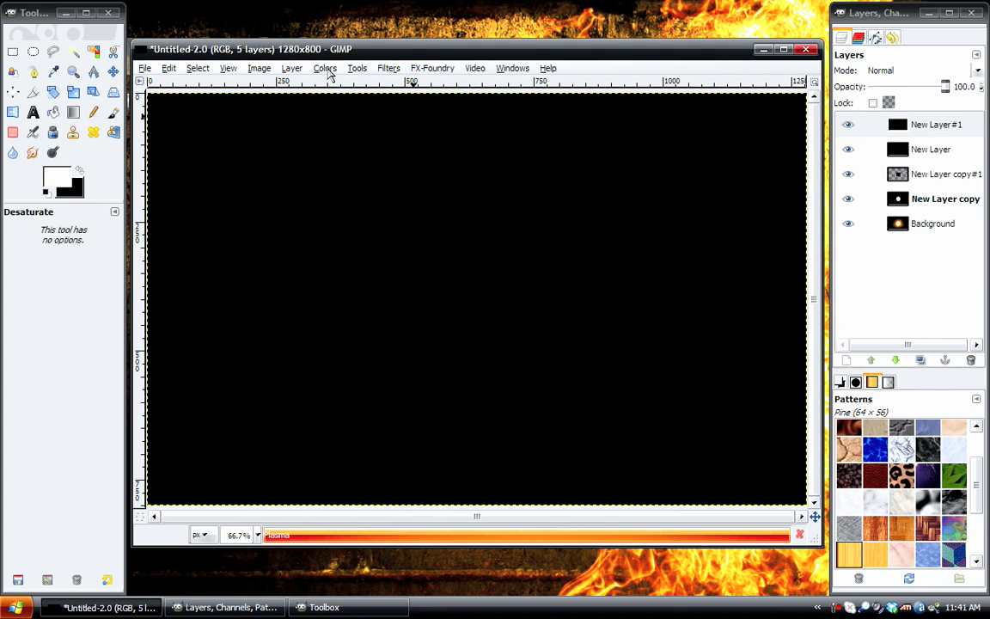
Step: Desaturate the plasma clouds and blend them in Overlay at 60% opacity
click(325, 69)
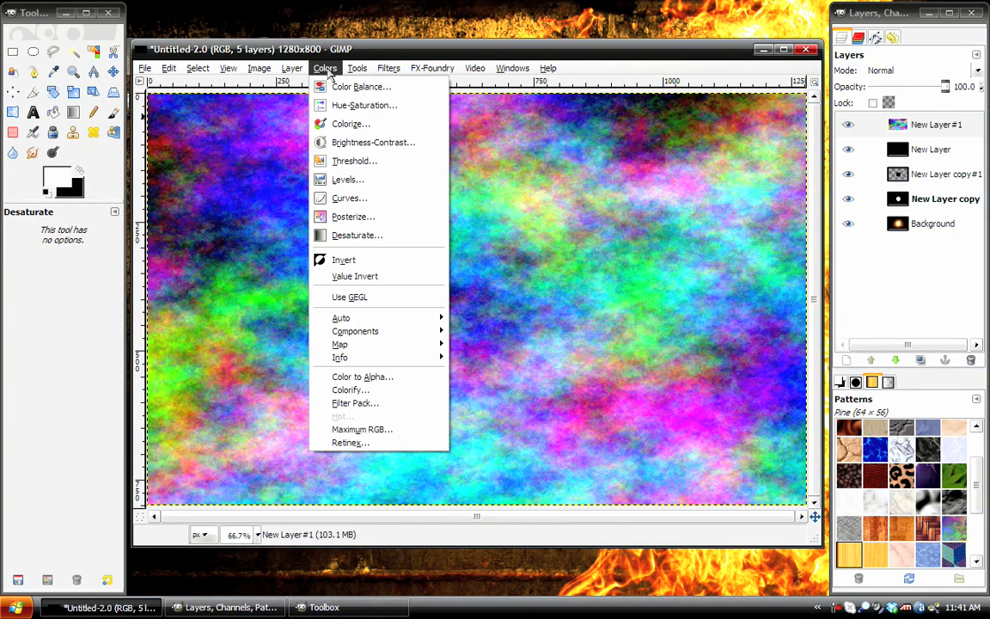
click(357, 236)
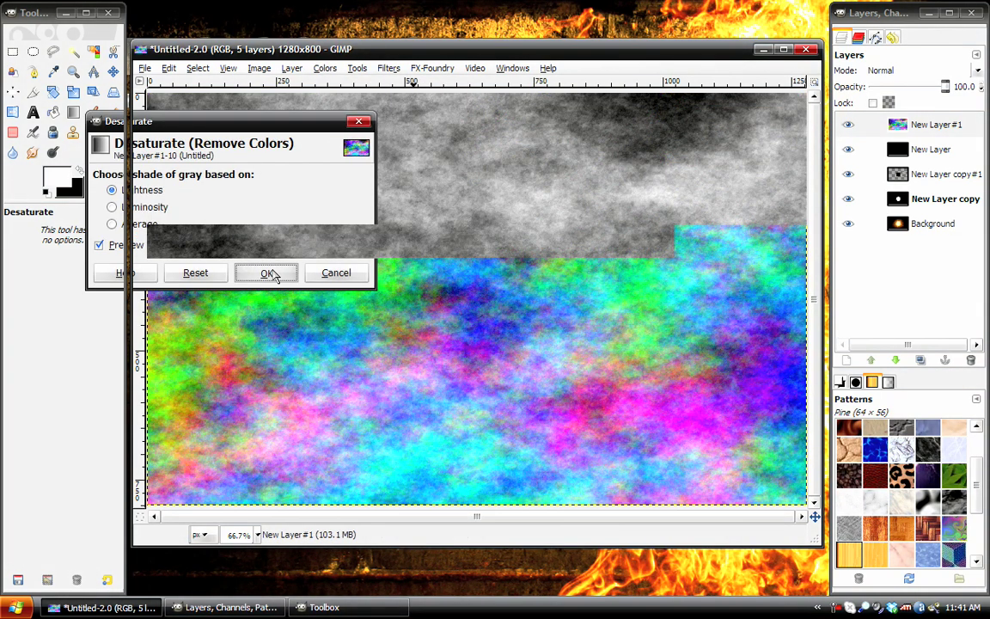
click(269, 273)
click(928, 71)
click(870, 183)
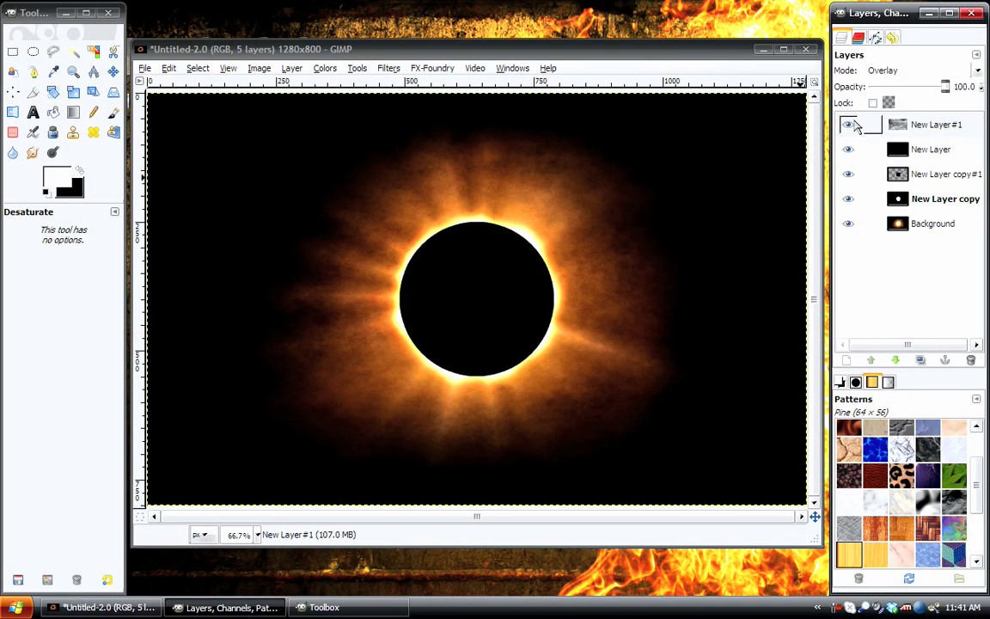
drag(898, 89, 880, 88)
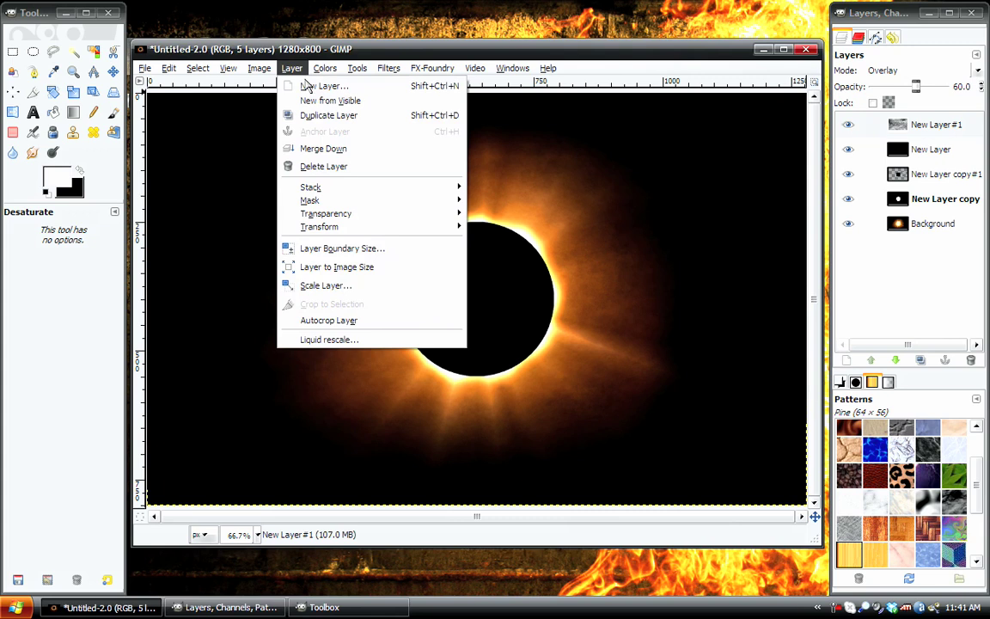
Step: Add black New Layer#2 and ready the Blend tool with a foreground-to-background gradient
click(310, 86)
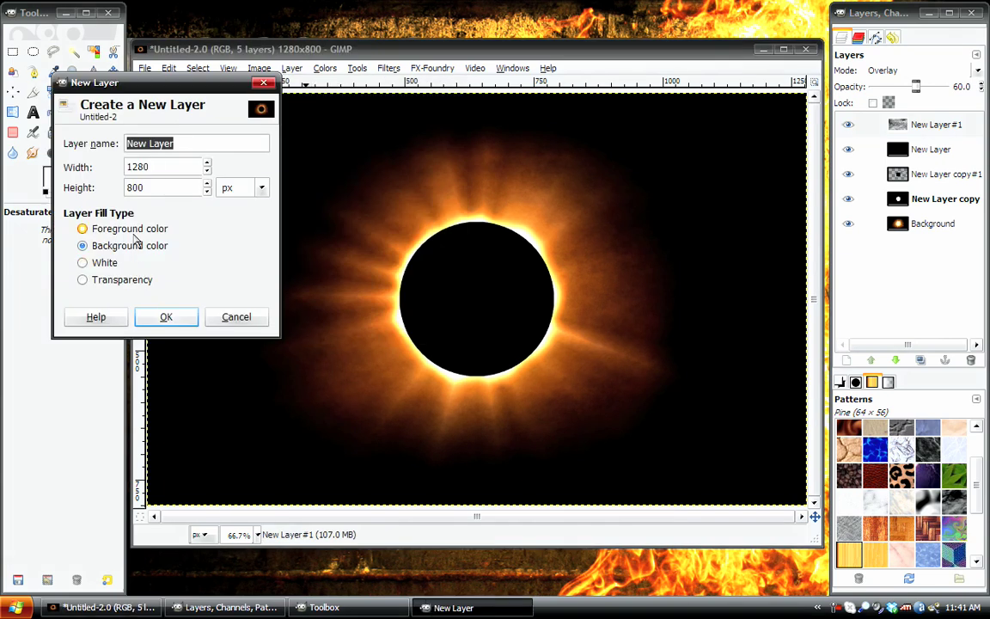
click(159, 316)
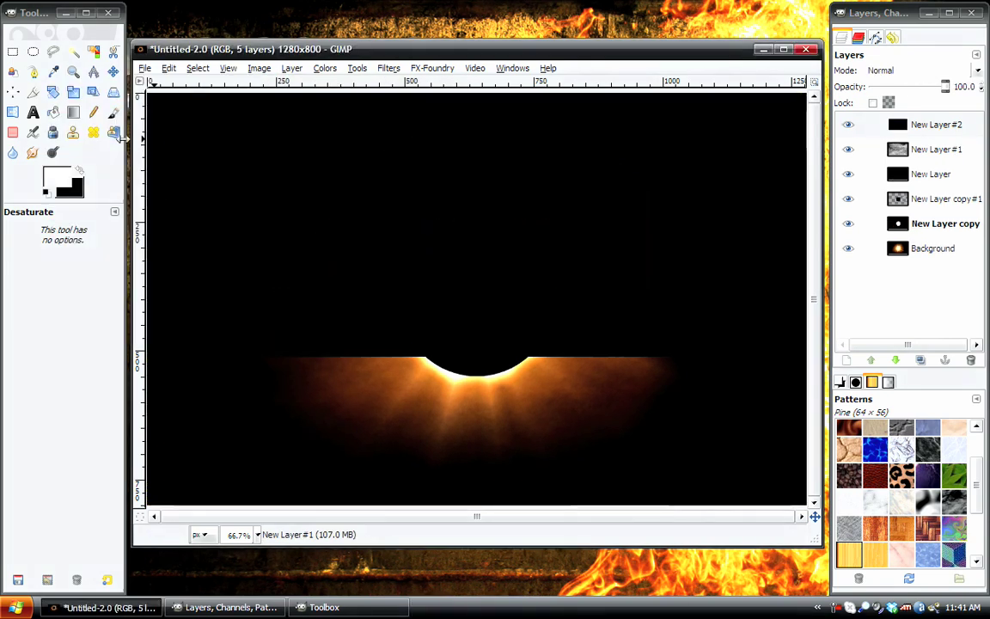
click(73, 112)
click(69, 268)
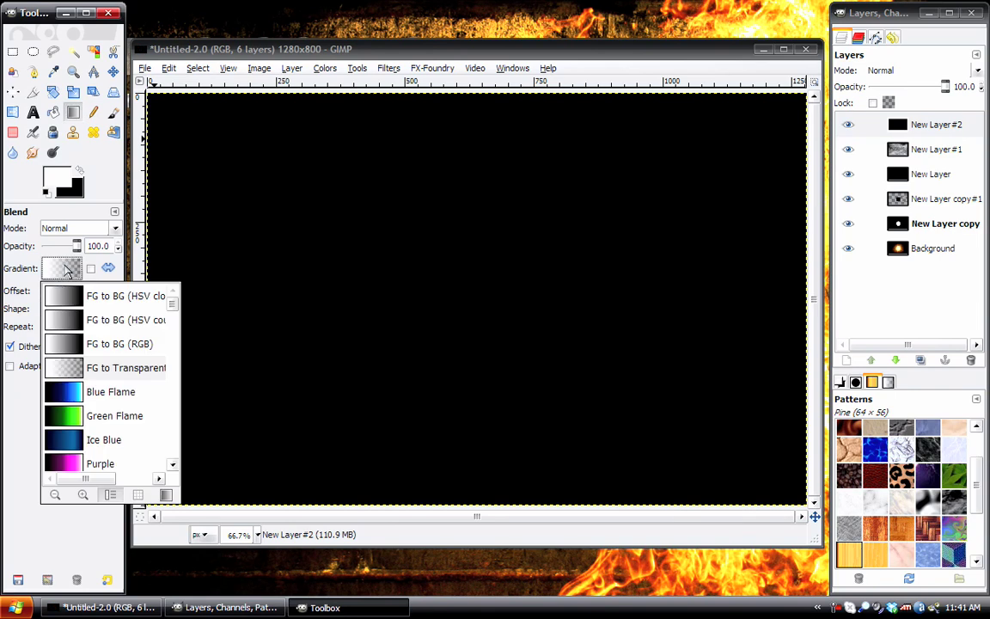
click(71, 303)
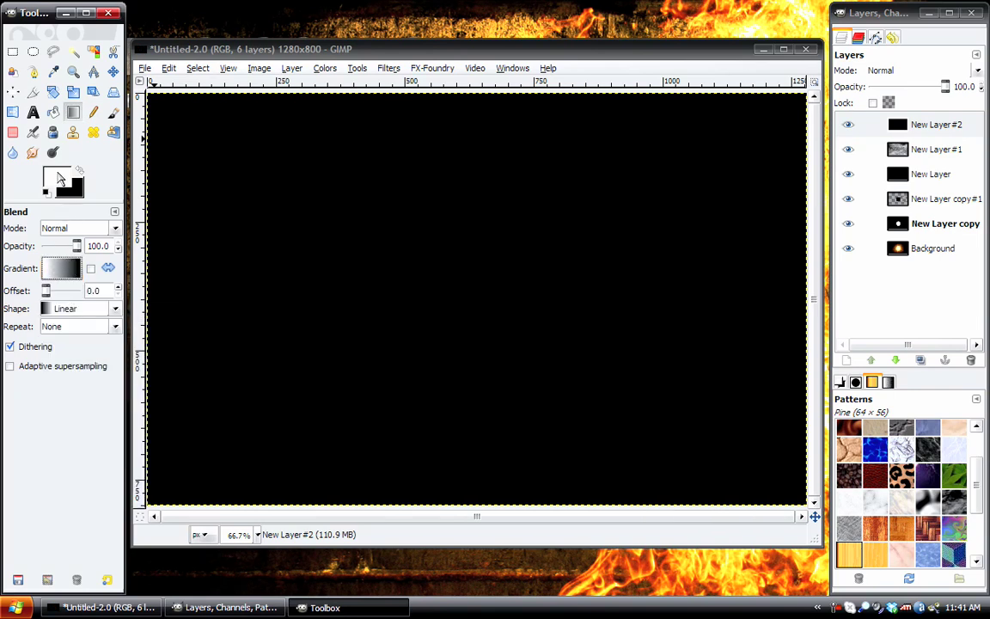
Step: Paint a radial white glow at the moon's upper-left rim, leaving the layer in Normal mode
click(915, 71)
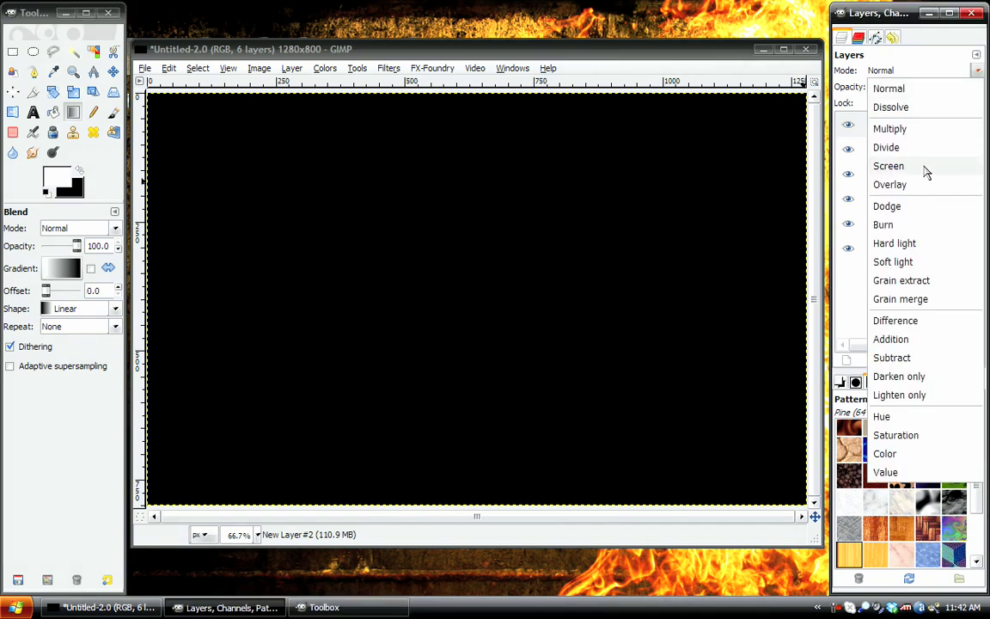
click(923, 169)
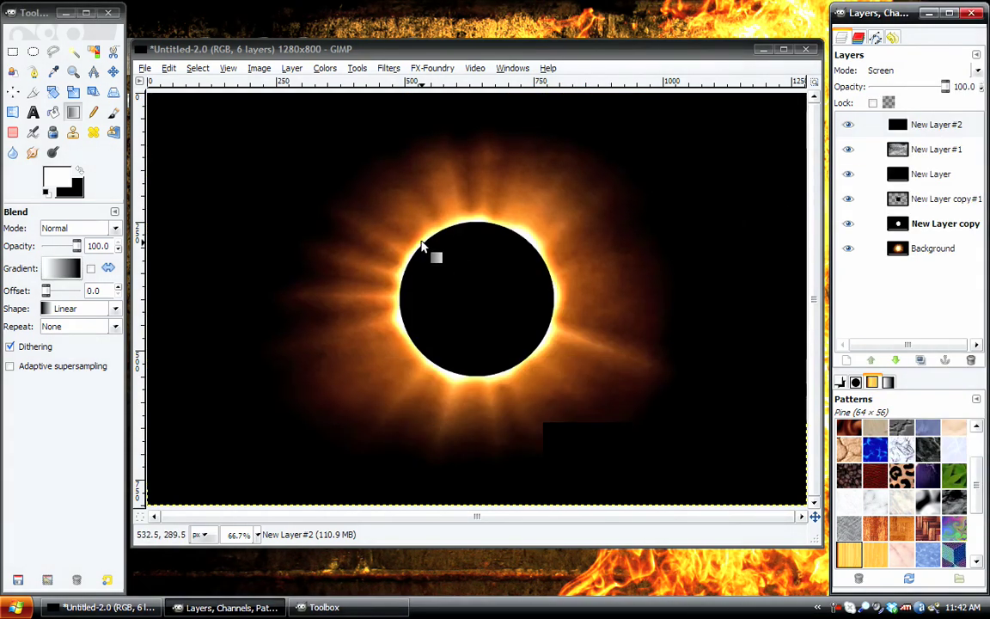
click(81, 308)
click(72, 365)
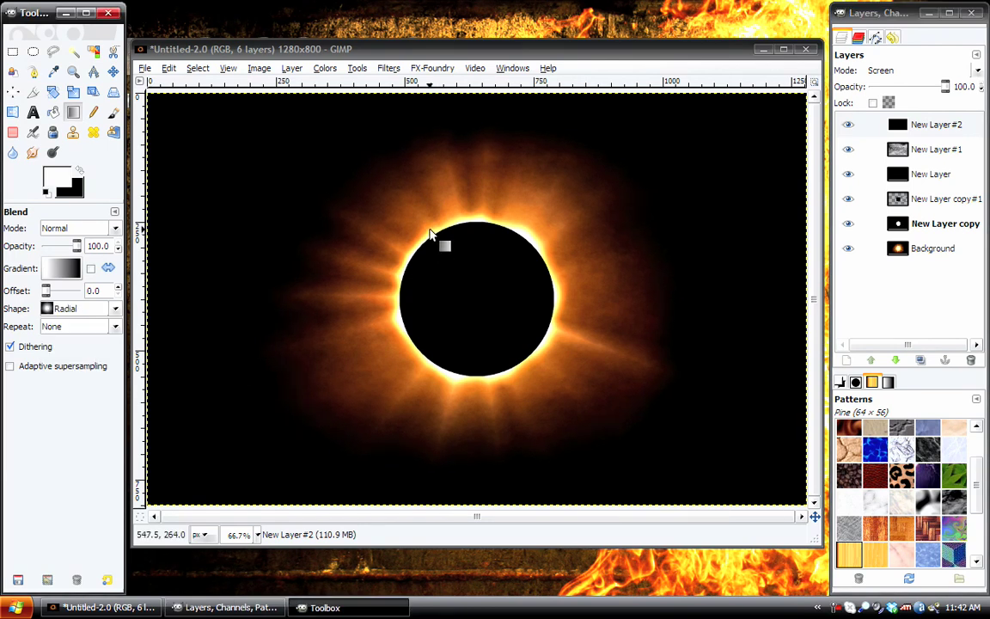
drag(427, 245, 428, 304)
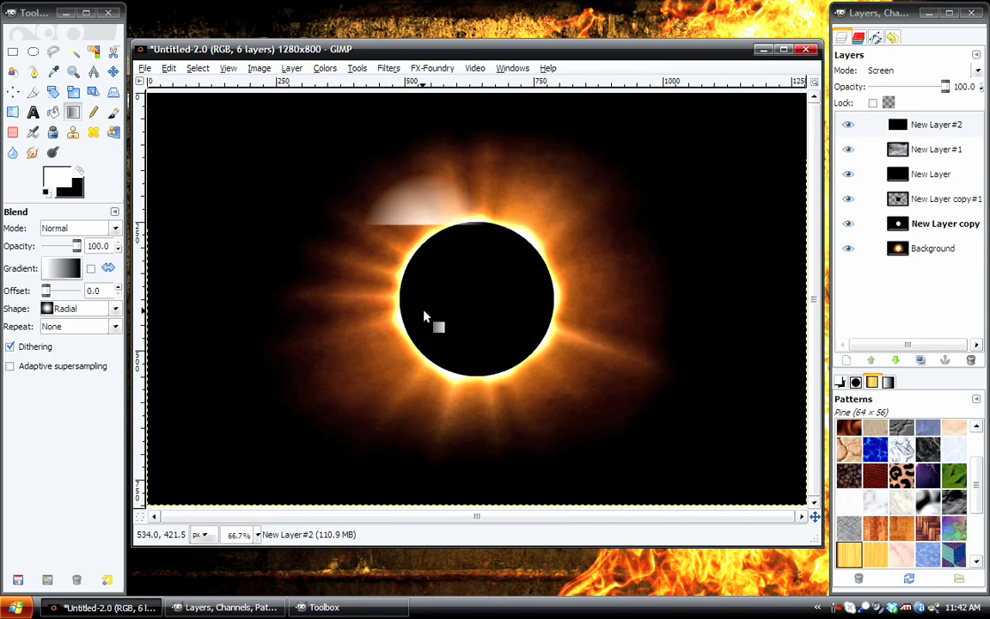
click(867, 70)
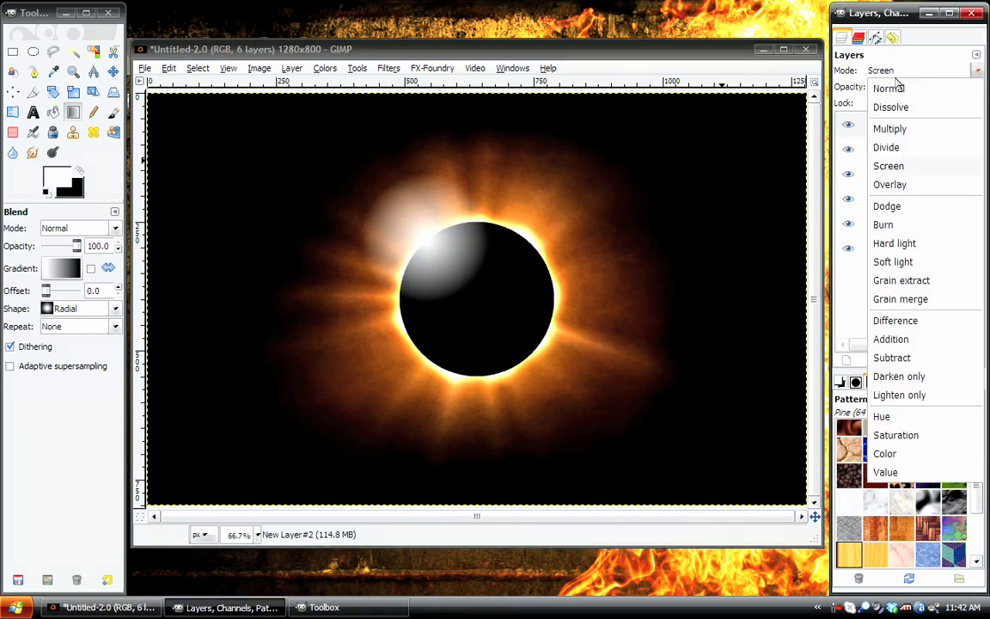
click(874, 88)
Step: Tighten the white glow with Levels input range 69–227
click(325, 68)
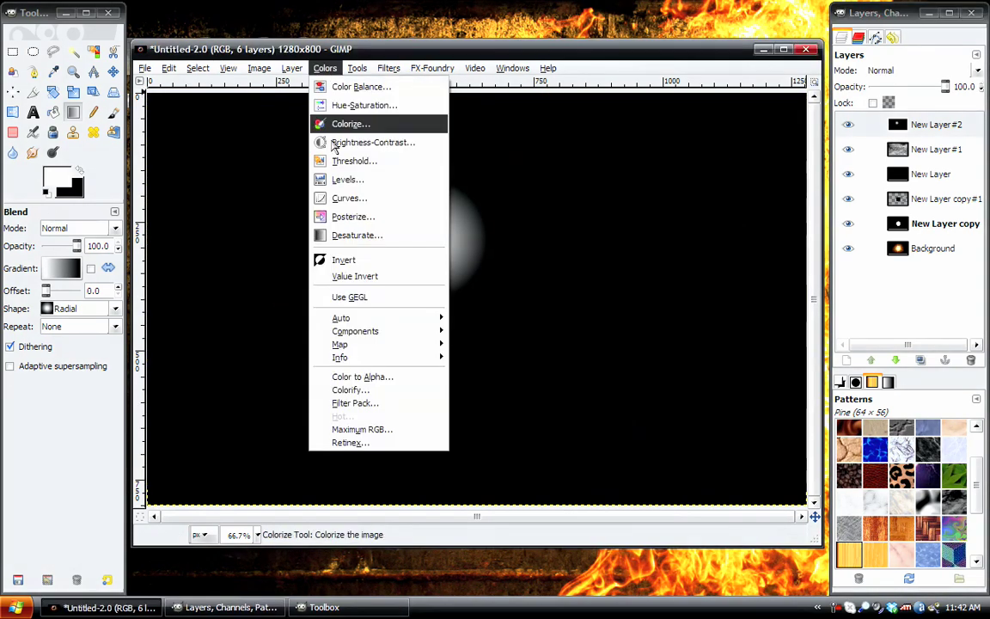
click(347, 179)
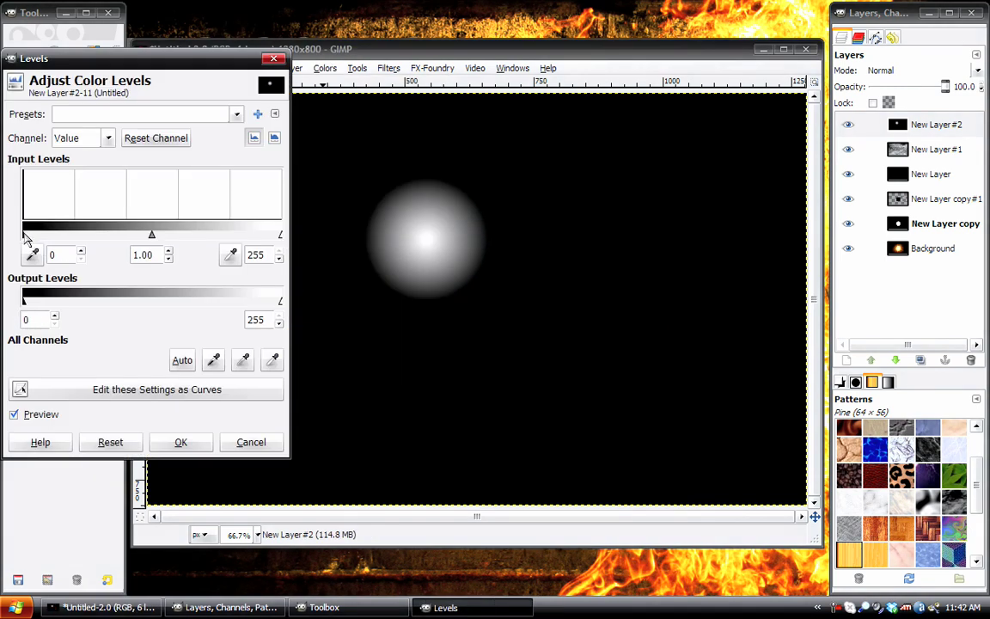
drag(26, 236, 95, 241)
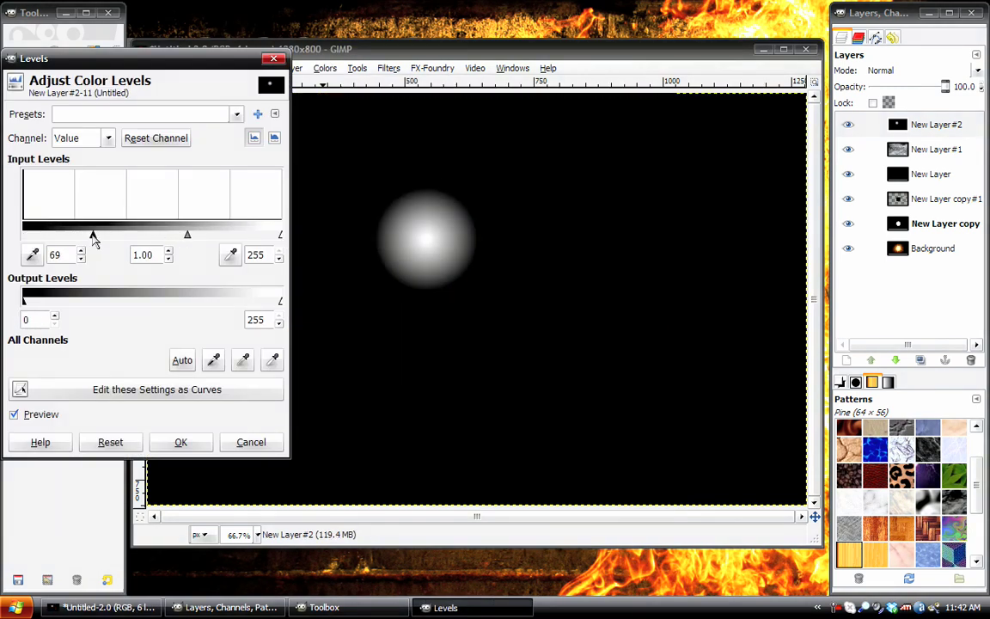
drag(282, 236, 263, 237)
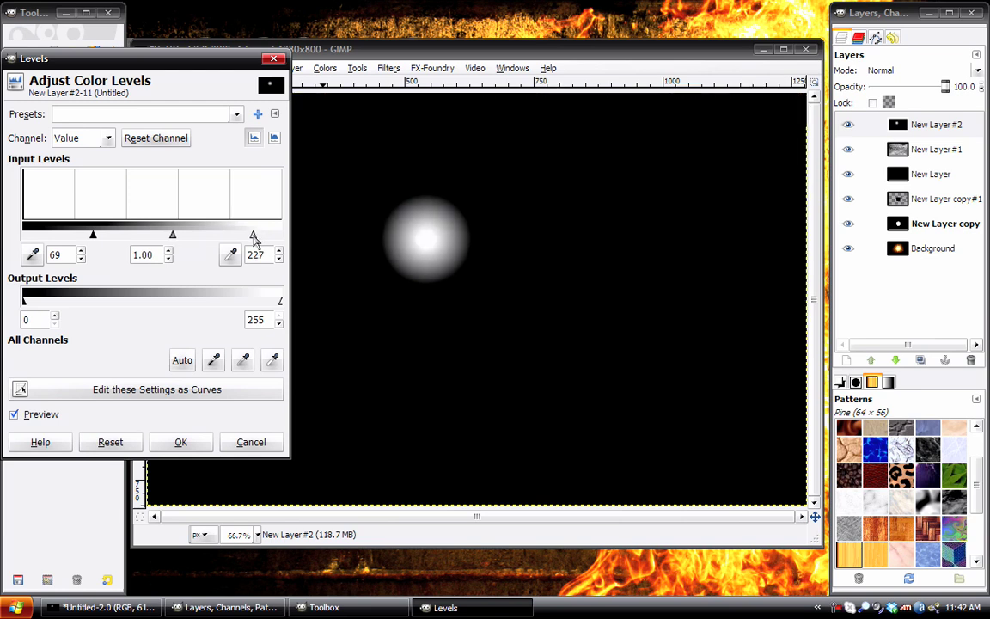
click(180, 442)
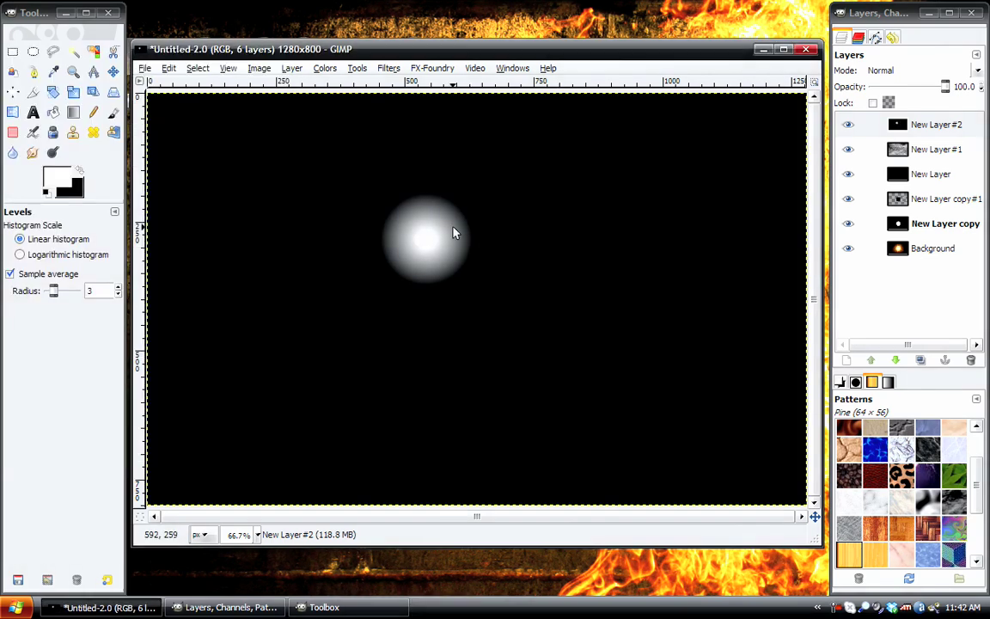
Step: Set Color Balance midtones to Red 100, Blue −100 with luminosity preserved
click(327, 68)
click(375, 84)
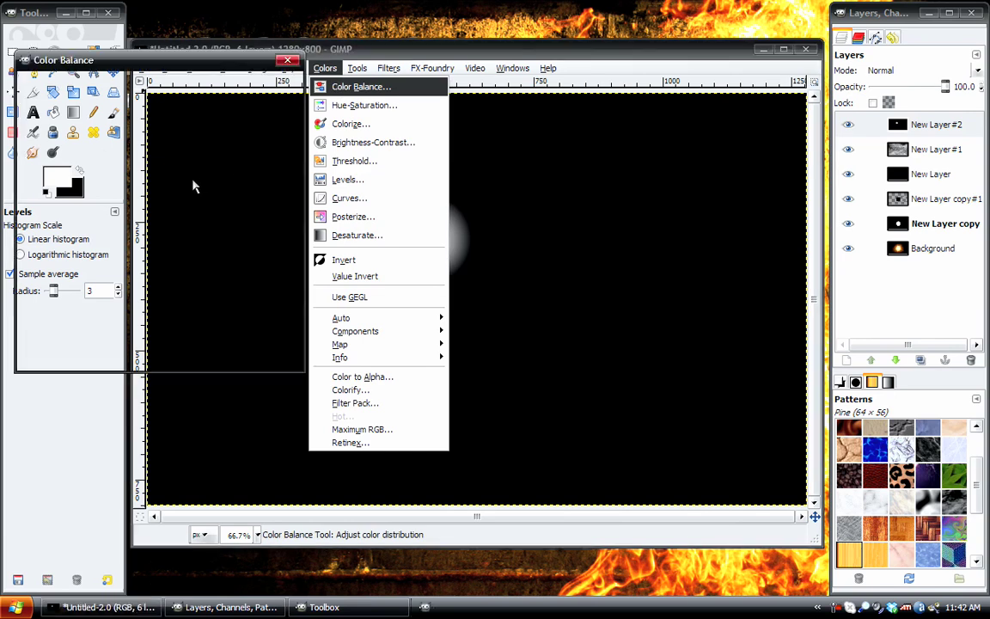
click(163, 115)
click(171, 135)
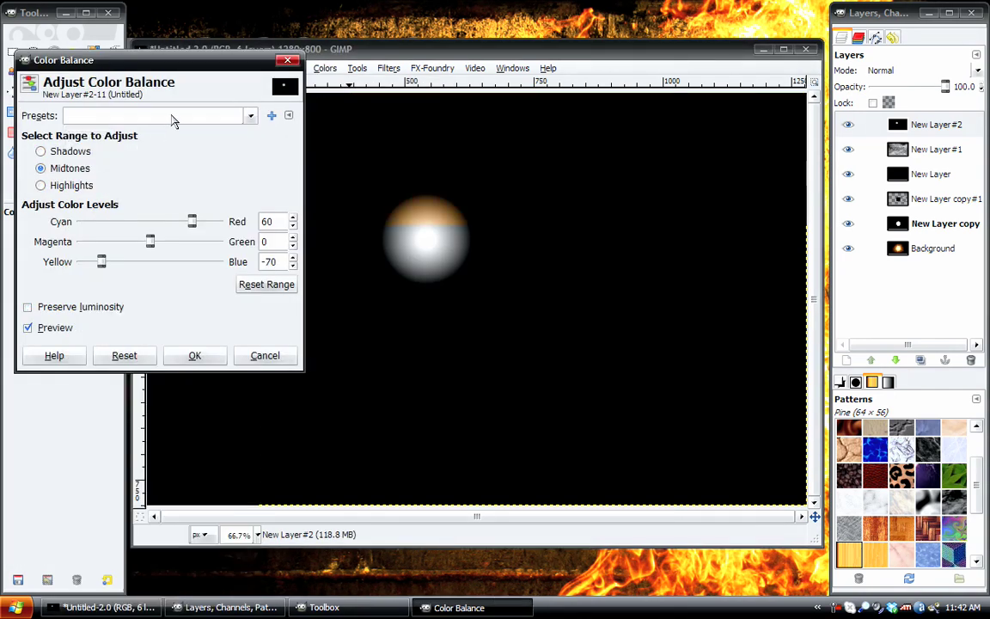
click(172, 118)
click(165, 157)
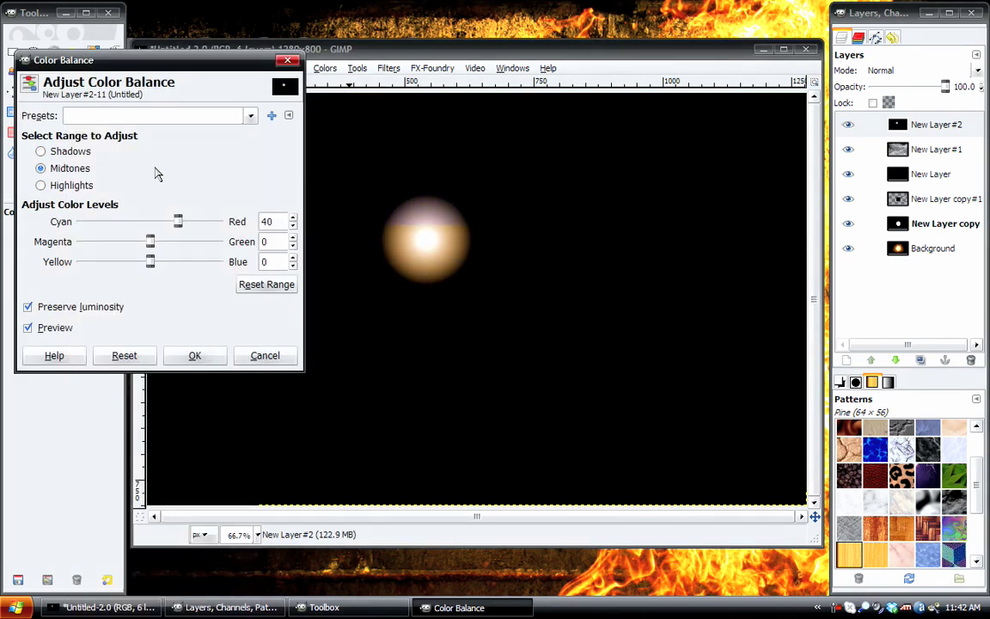
drag(179, 222, 222, 222)
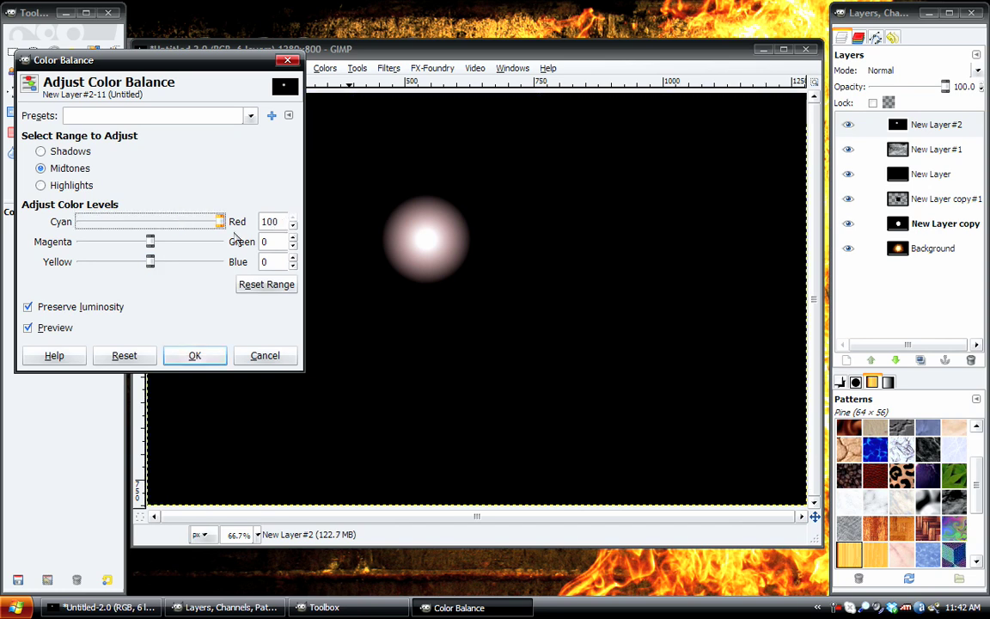
drag(151, 261, 126, 261)
mouse_move(24, 270)
mouse_down()
mouse_move(8, 248)
mouse_move(27, 288)
mouse_up()
click(29, 306)
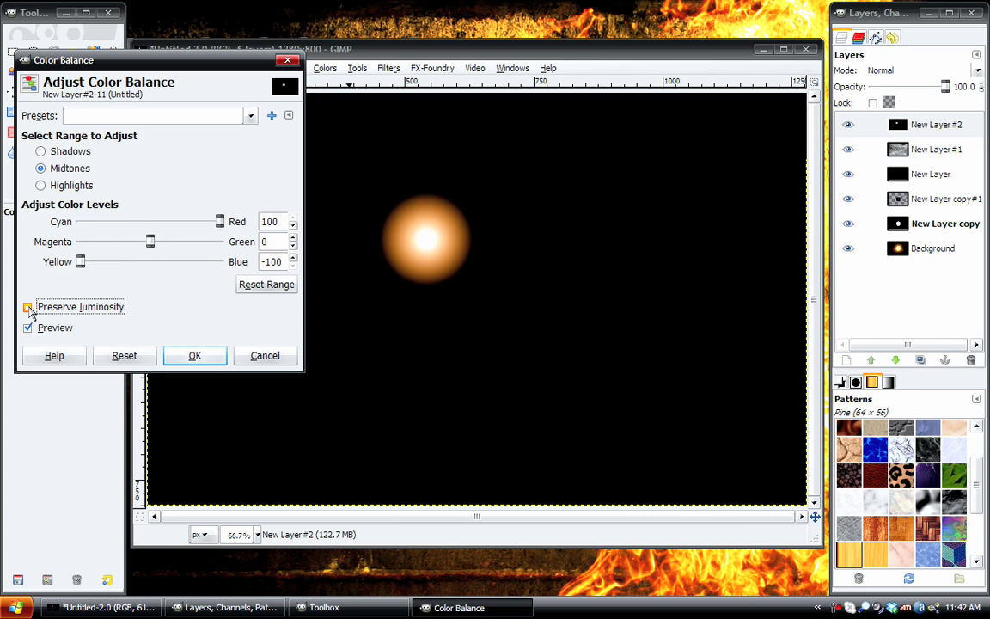
click(29, 307)
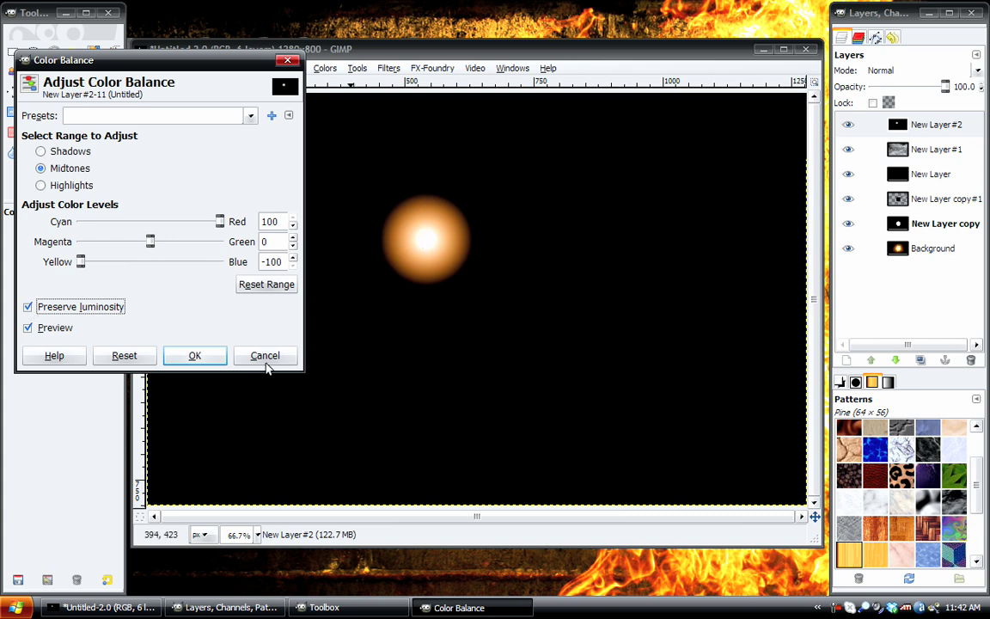
Step: Shift the shadows to Red 30, Blue −30 and apply the color balance
click(69, 151)
click(195, 224)
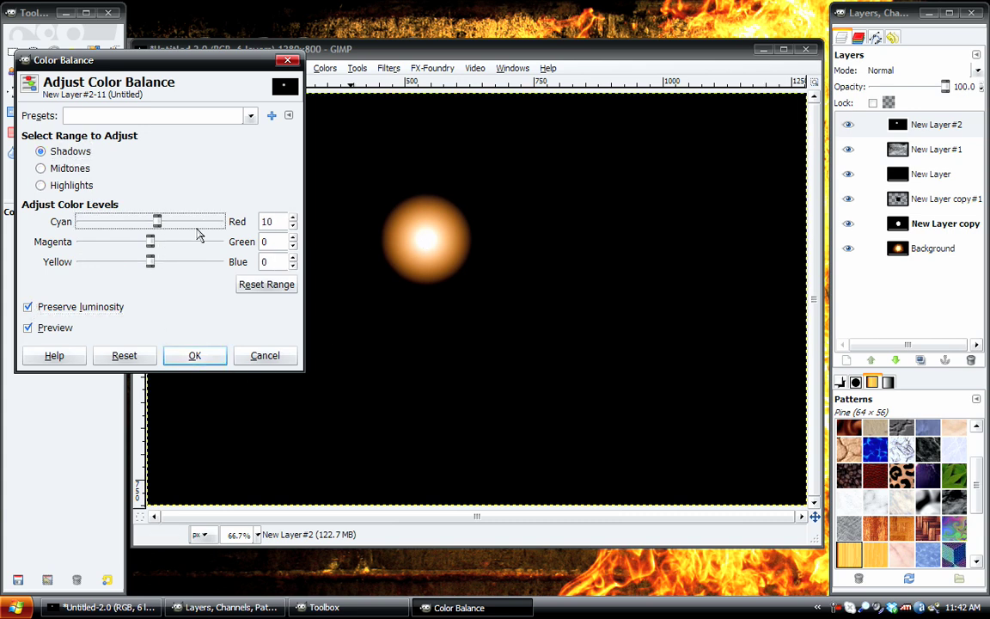
click(95, 263)
click(95, 263)
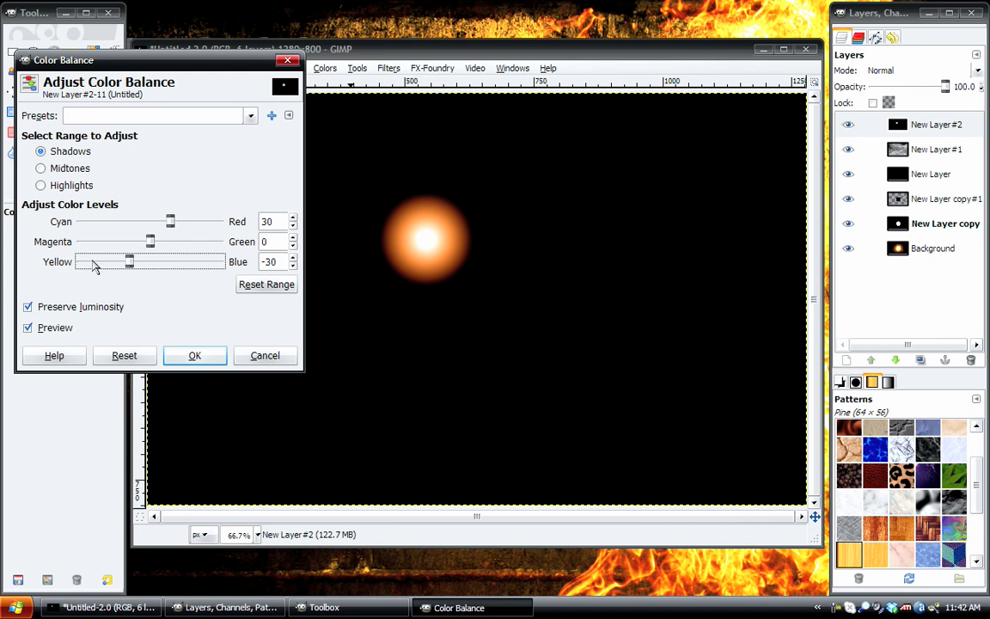
click(196, 355)
Step: Preview the glow layer in Screen mode, then return it to Normal
click(900, 72)
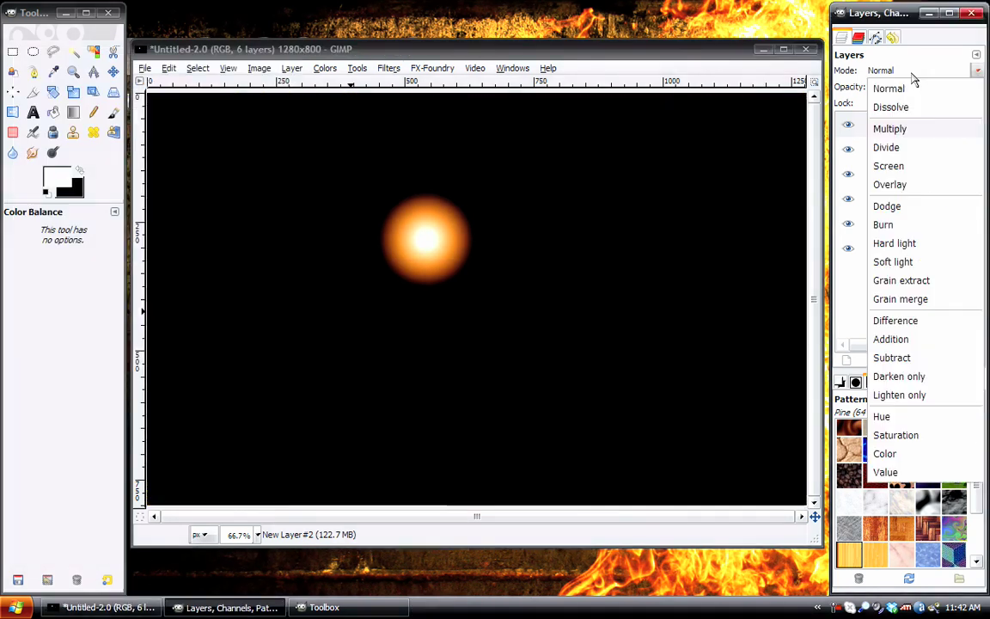
click(916, 169)
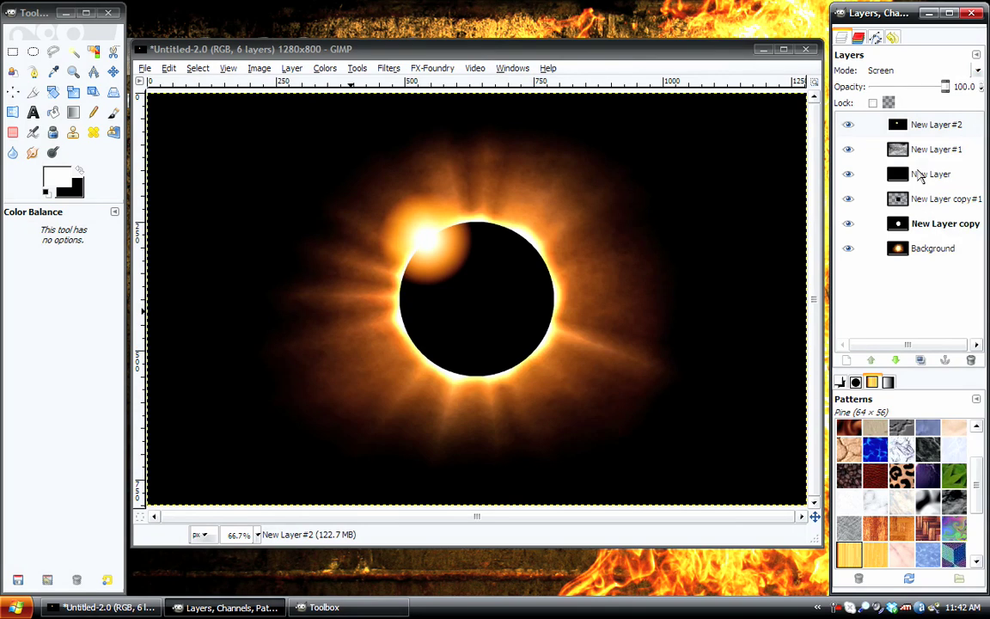
click(900, 72)
click(904, 91)
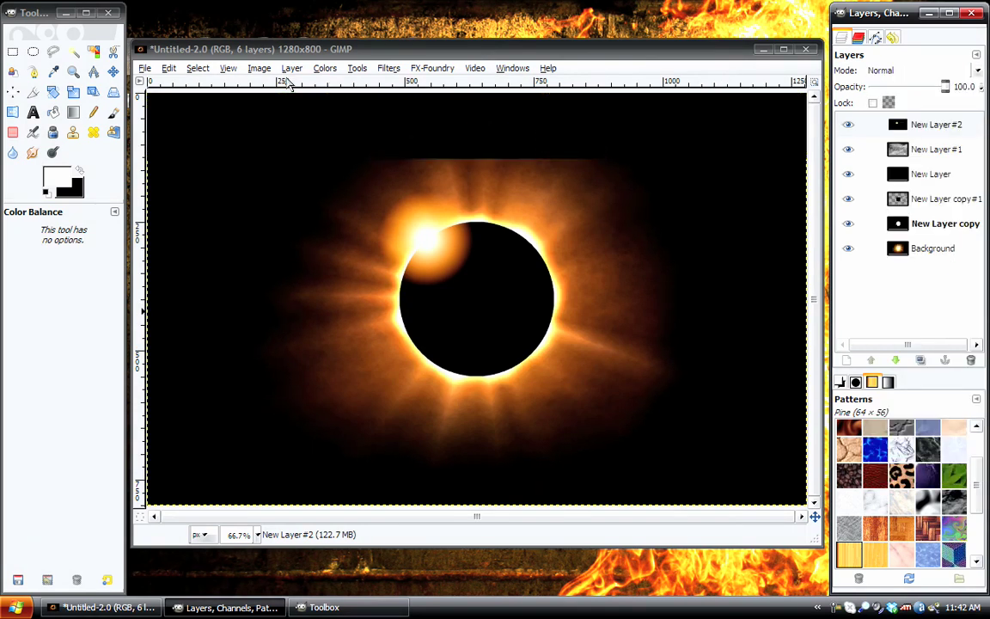
Step: Render a radius-30 Supernova centred on the orange glow at 537,281
click(389, 69)
mouse_move(550, 119)
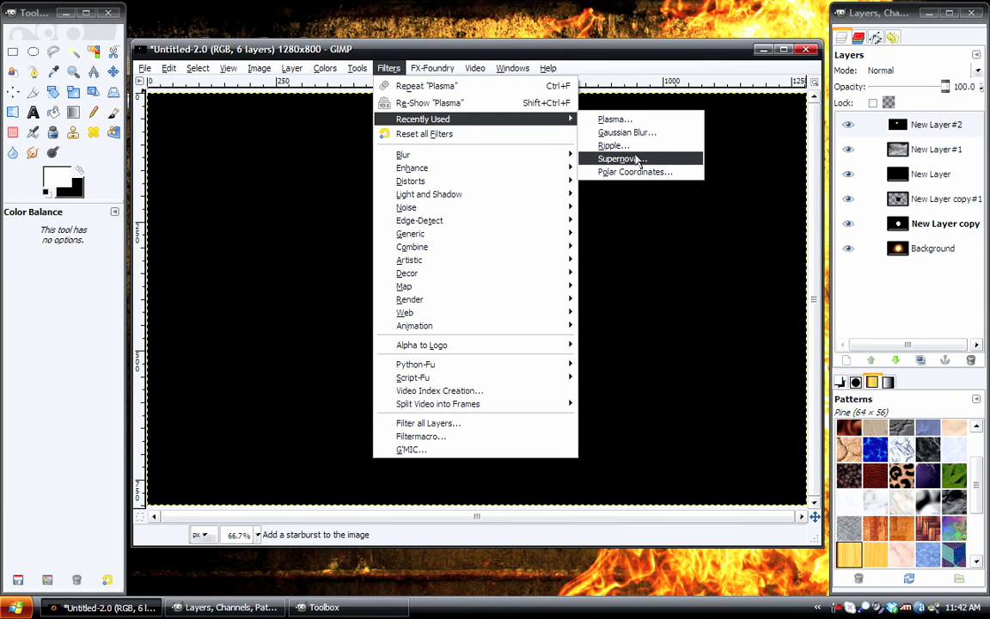
click(638, 163)
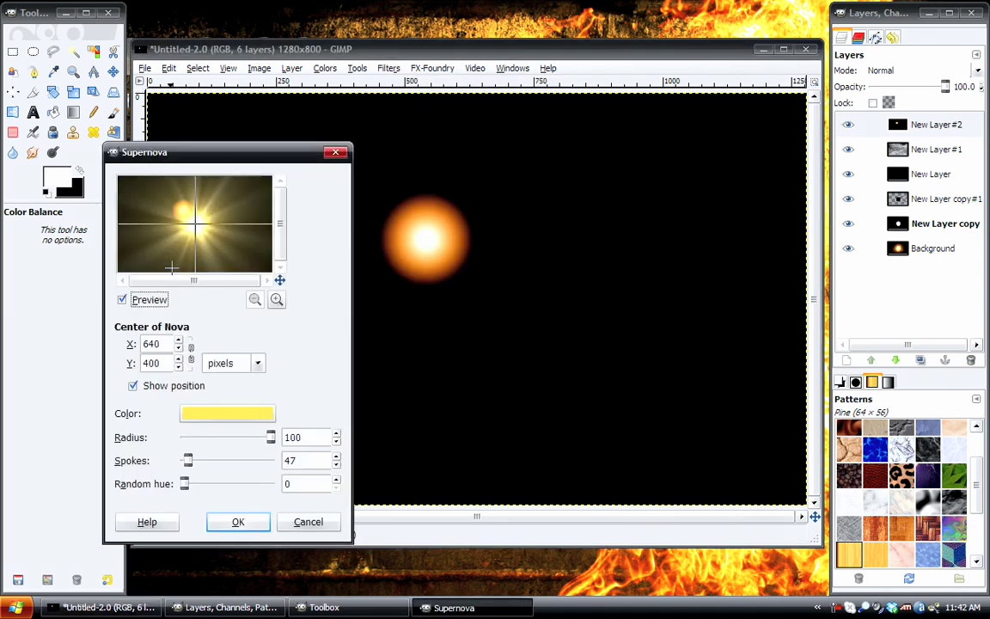
drag(195, 438, 186, 440)
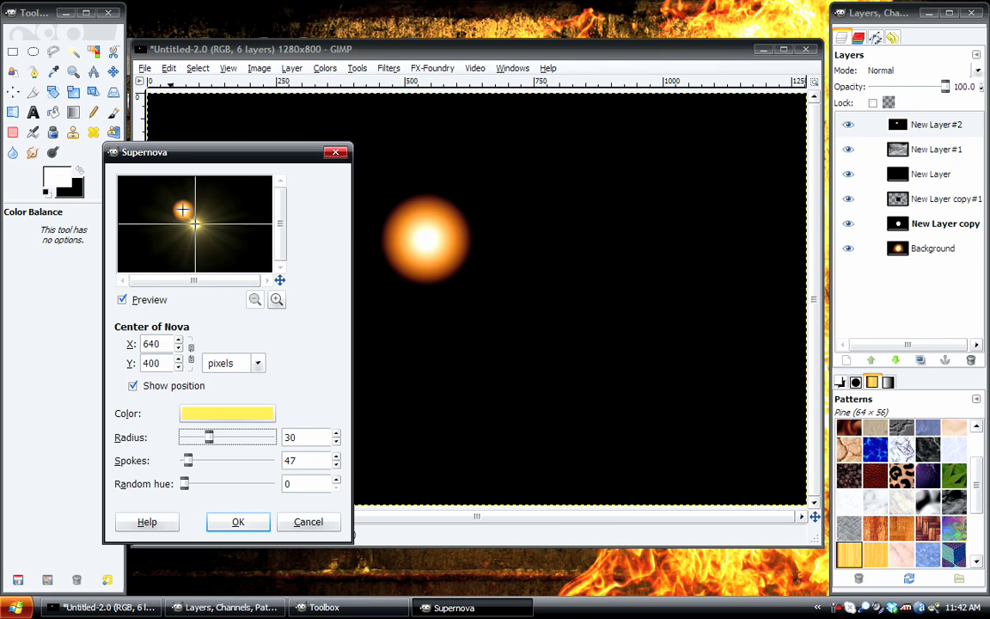
click(182, 210)
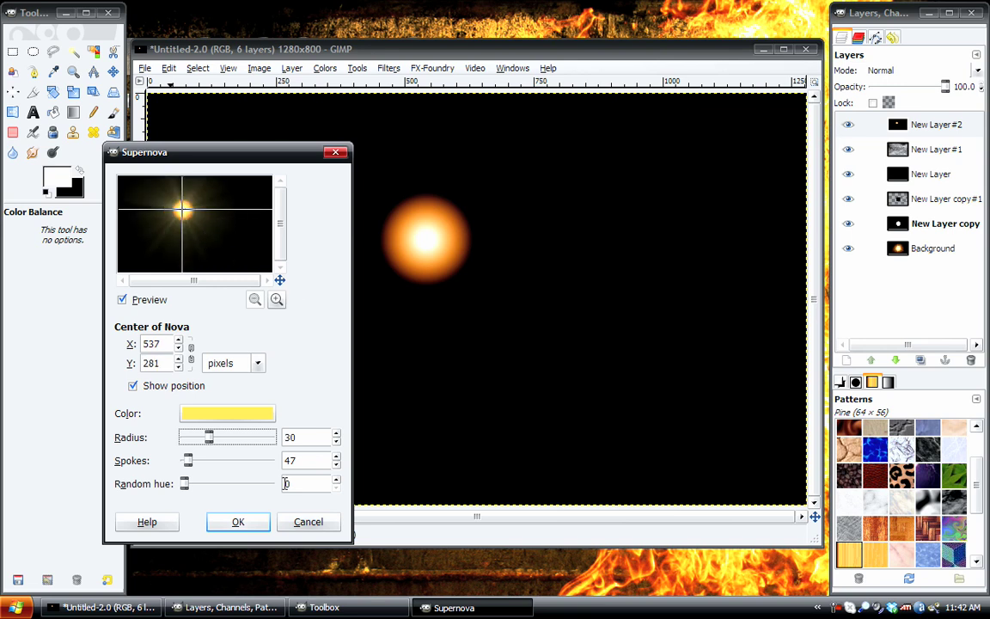
click(237, 522)
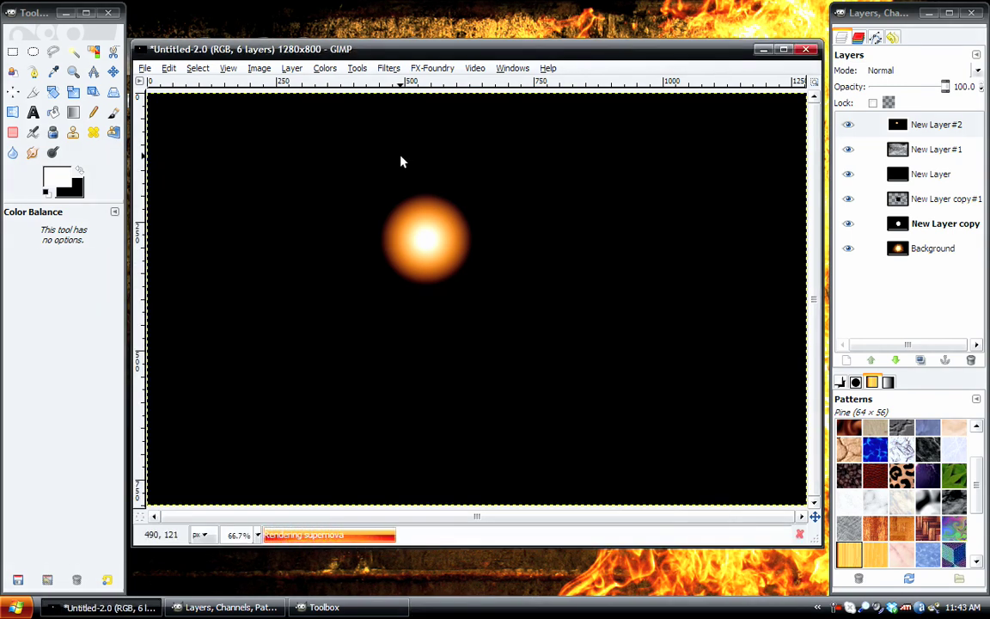
Step: Raise the starburst layer's Levels black point to 14 and blend it in Screen mode
click(324, 71)
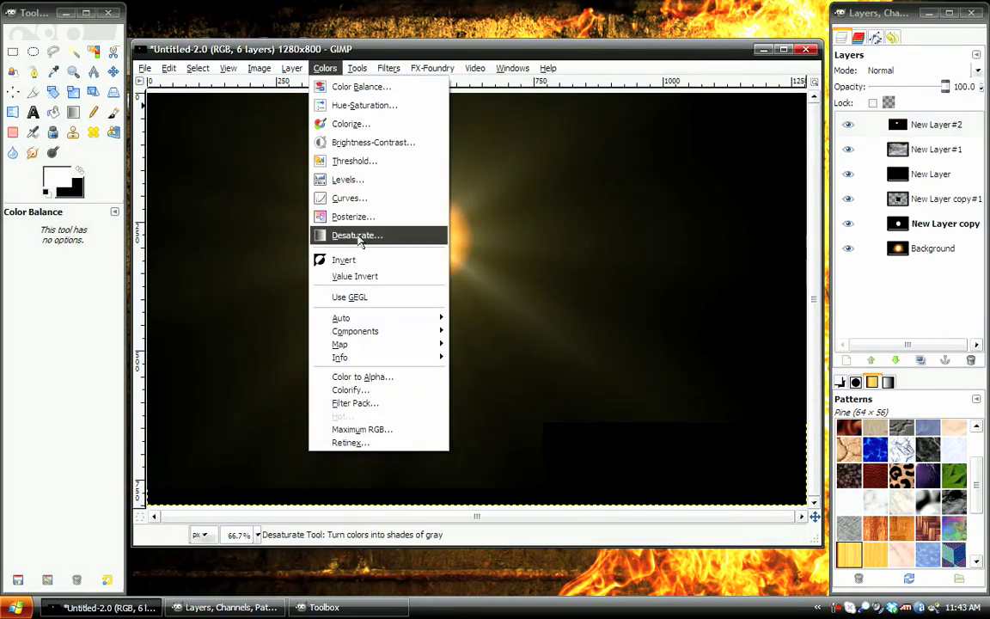
click(346, 180)
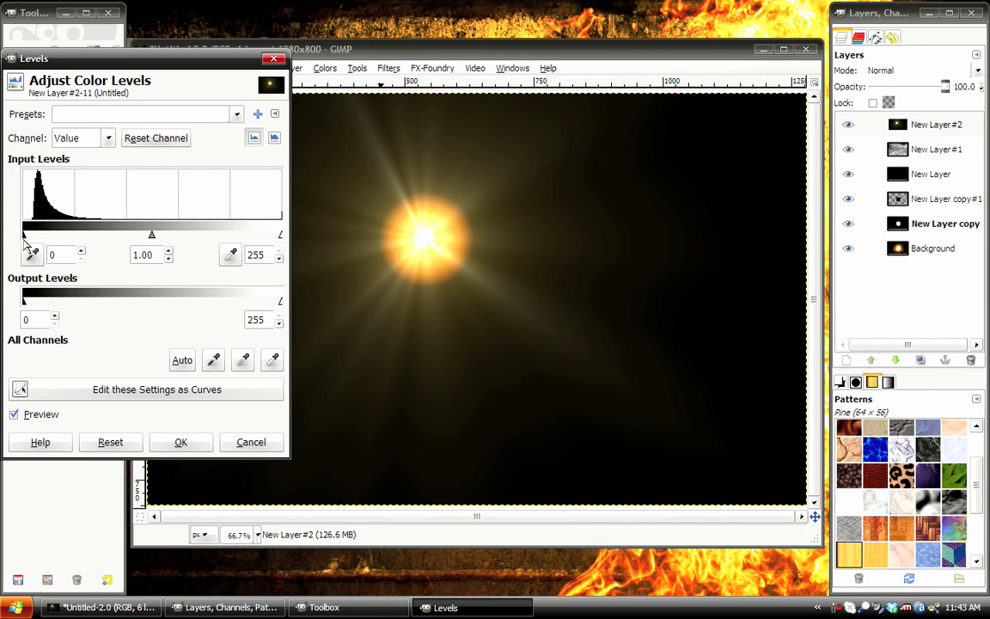
drag(25, 241, 42, 239)
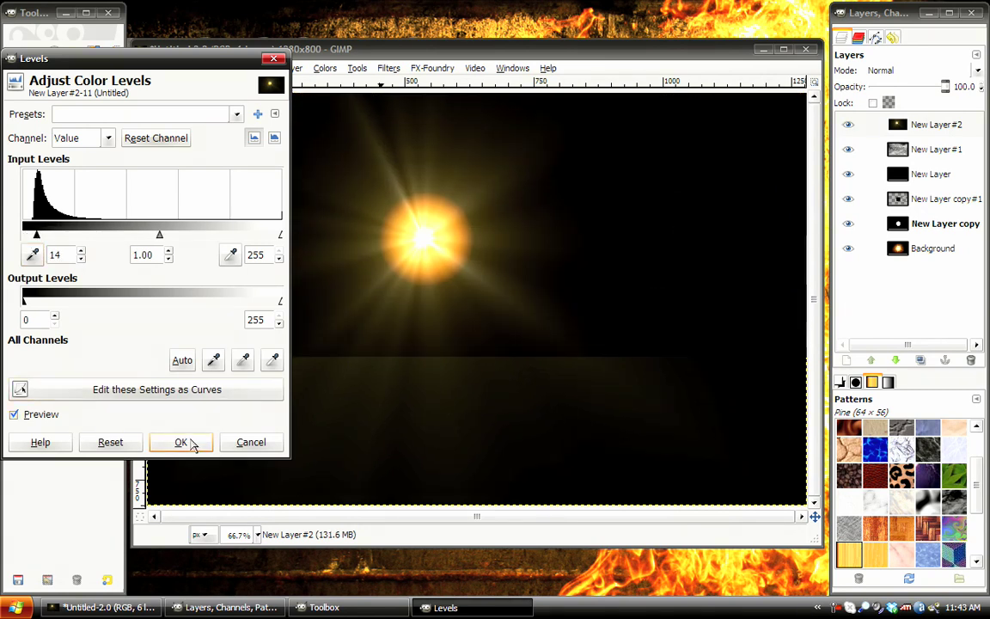
click(182, 441)
click(908, 70)
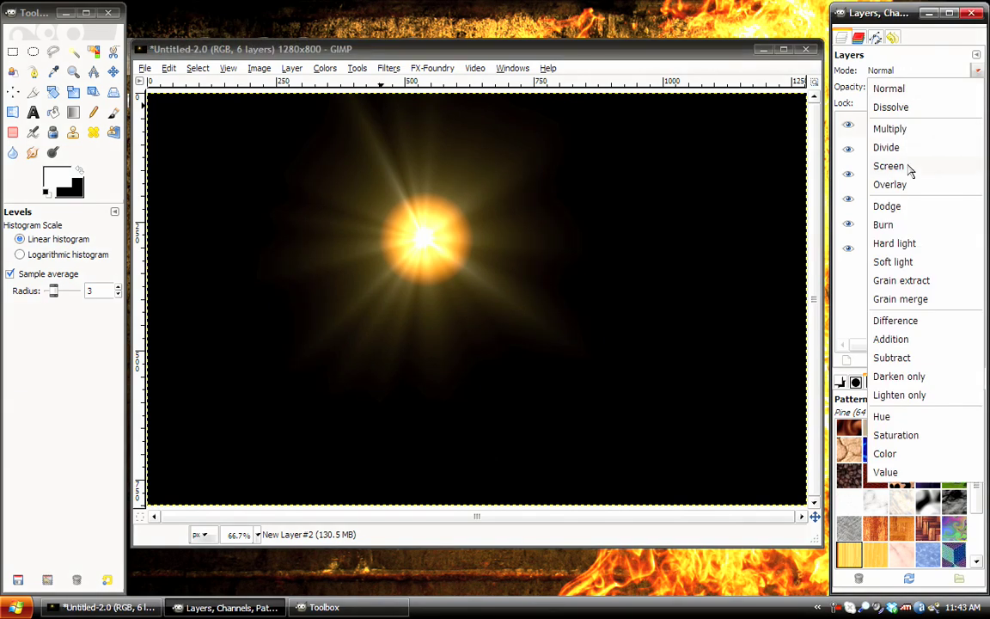
click(908, 167)
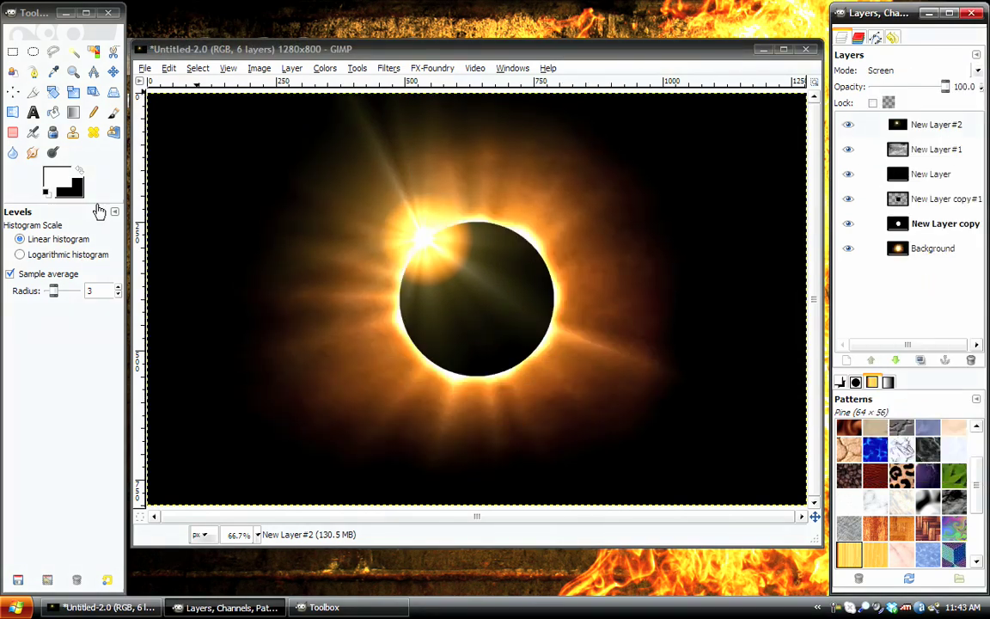
Step: Switch to the Text tool and choose the Futura Md BT font
click(112, 72)
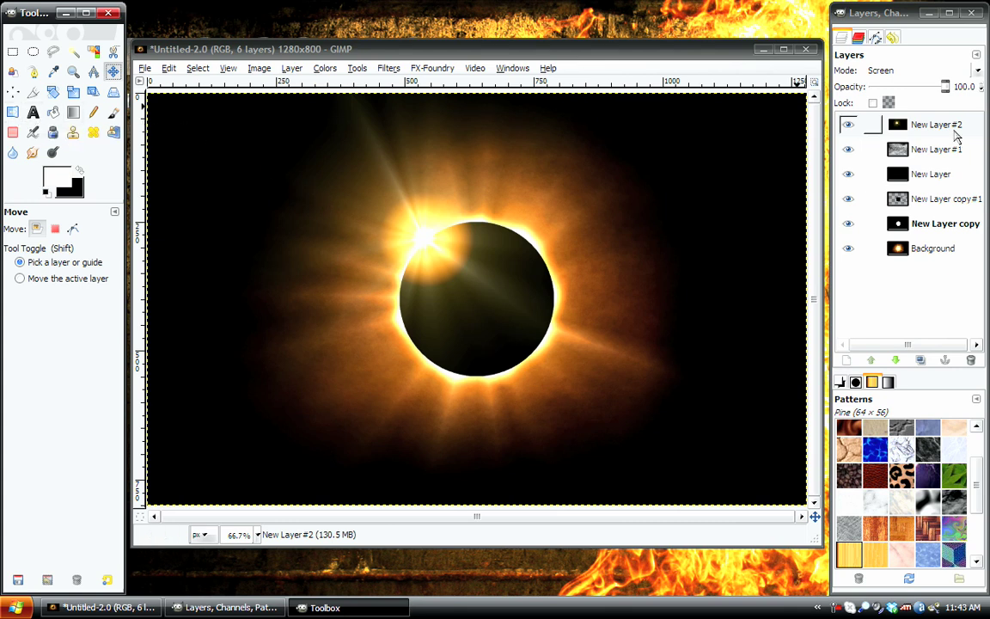
click(34, 114)
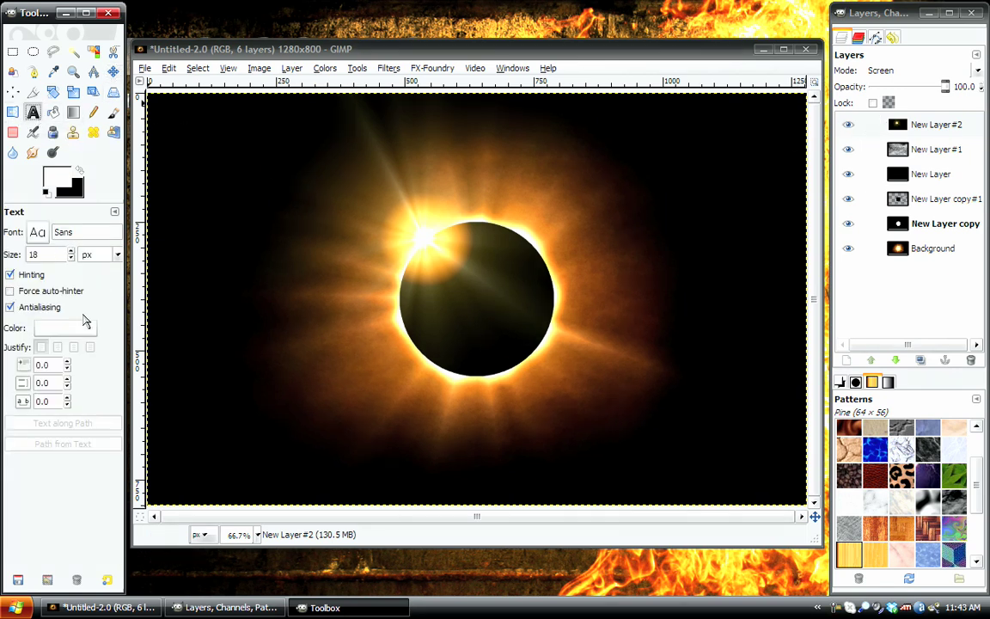
click(37, 232)
scroll(159, 378, up, 2)
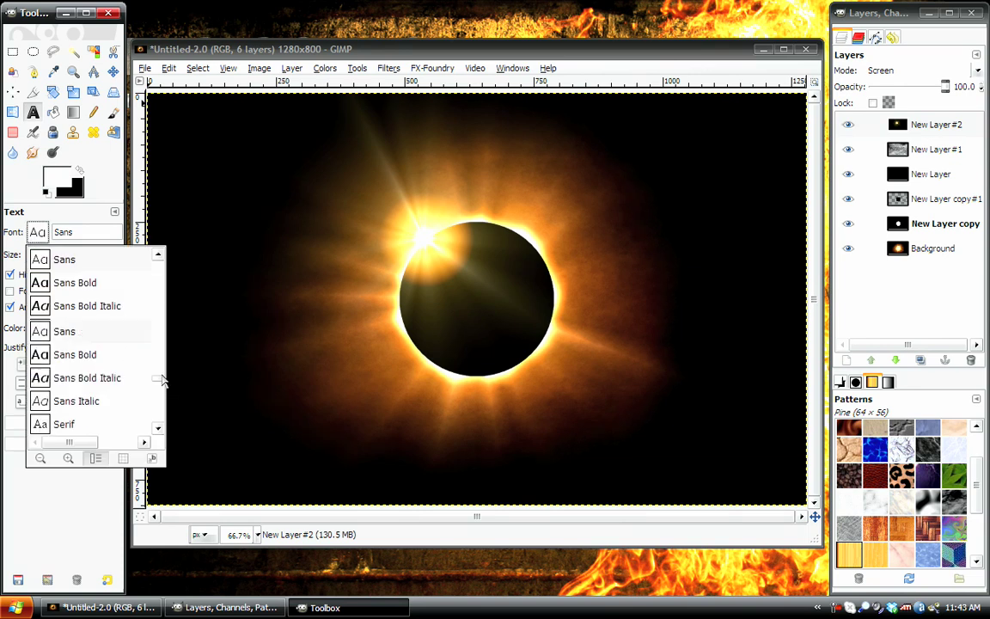
scroll(158, 386, up, 10)
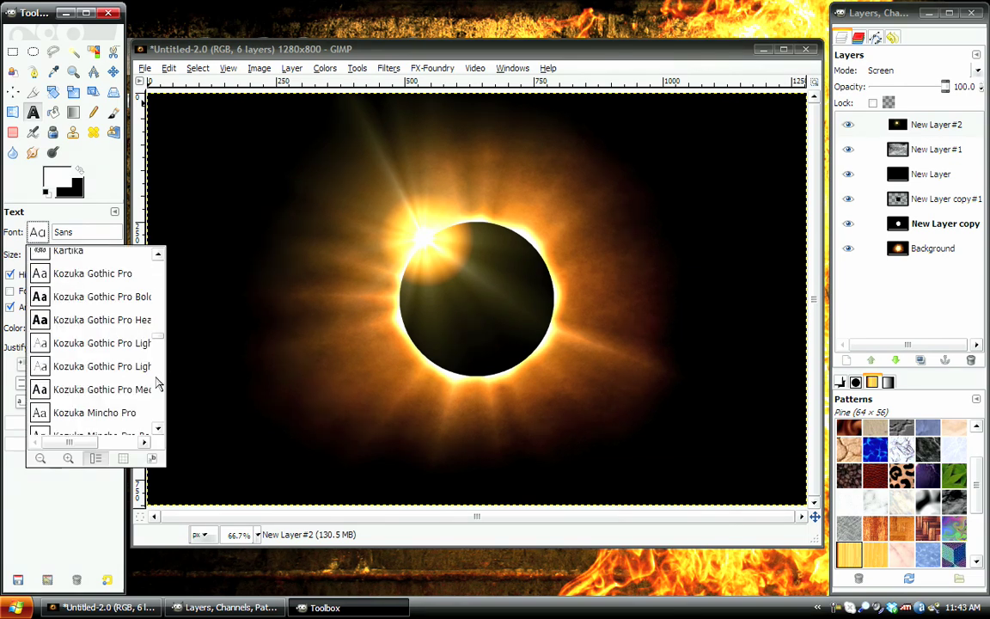
scroll(159, 344, up, 10)
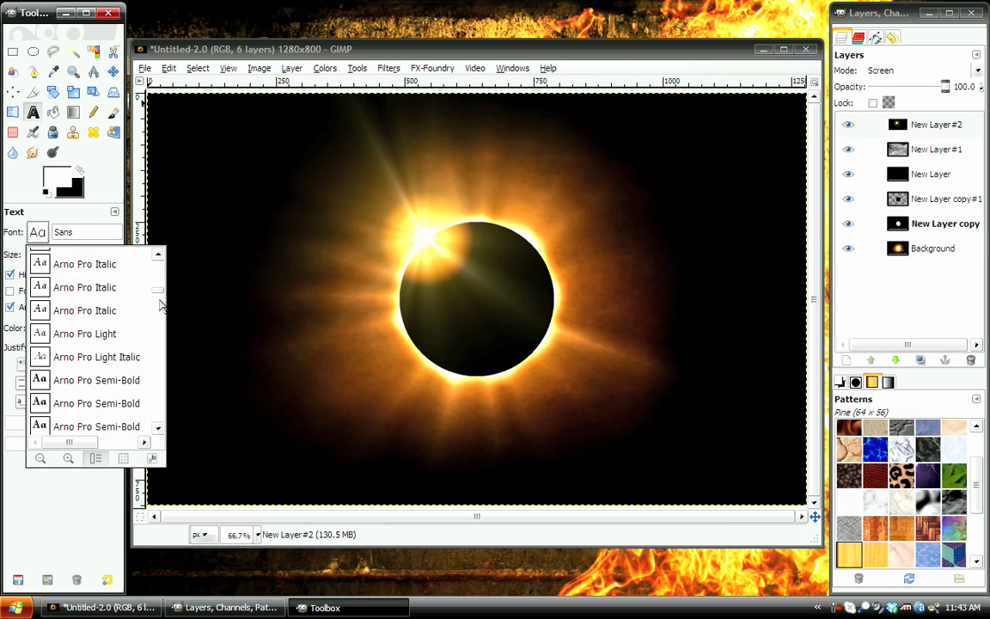
drag(159, 293, 158, 322)
click(74, 378)
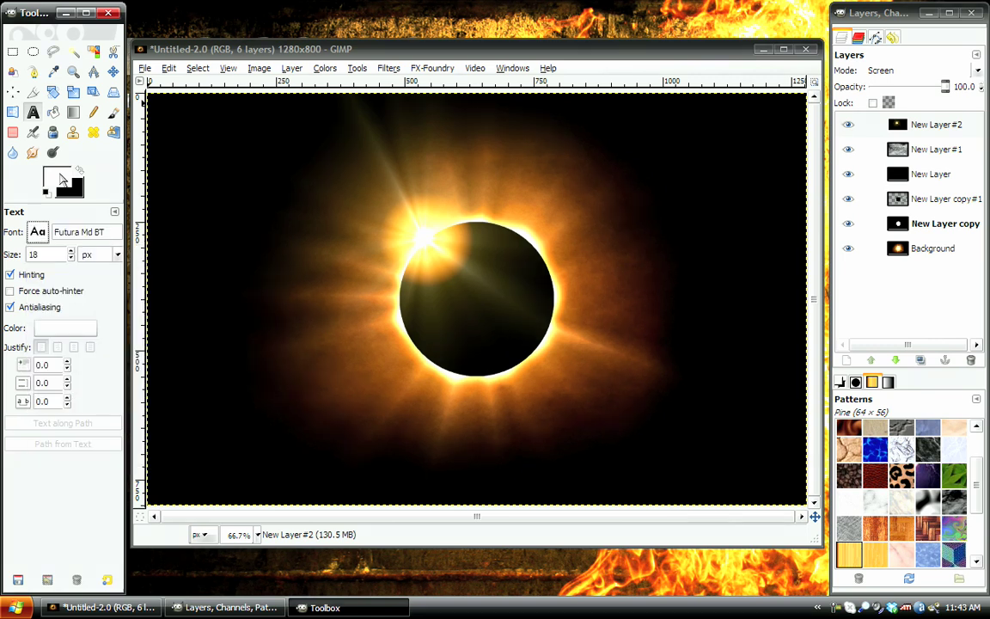
Step: Type 'HE ES' in a text box on the eclipse disc and adjust its letter spacing
click(412, 292)
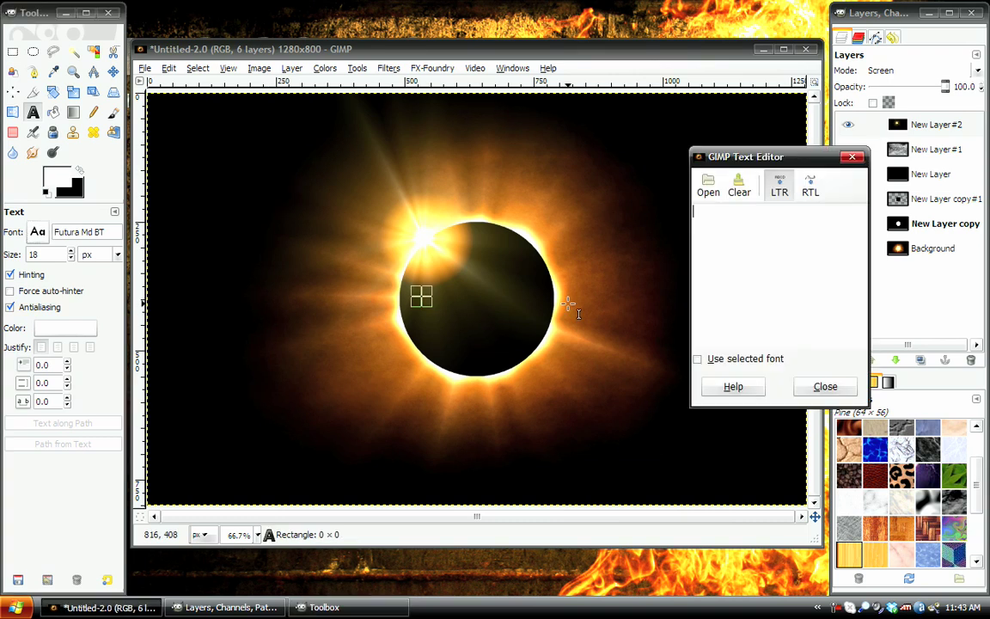
text(HE)
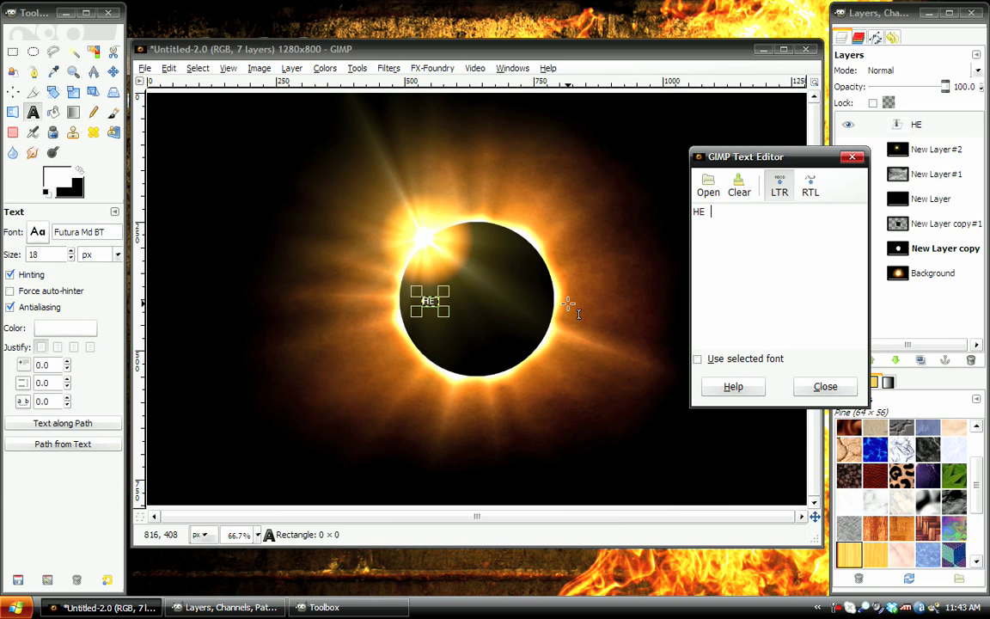
text( ES)
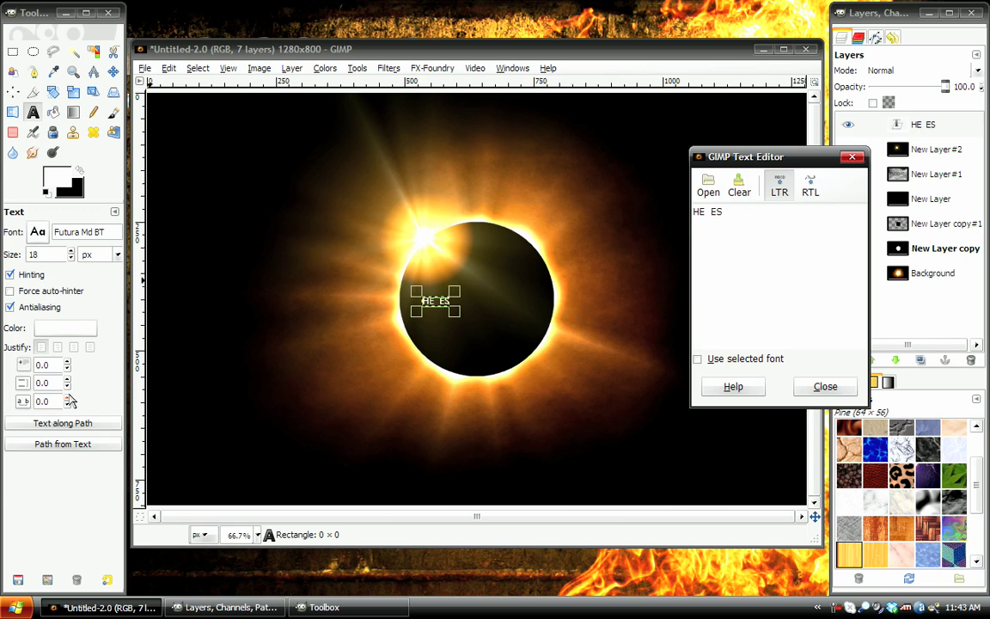
click(68, 398)
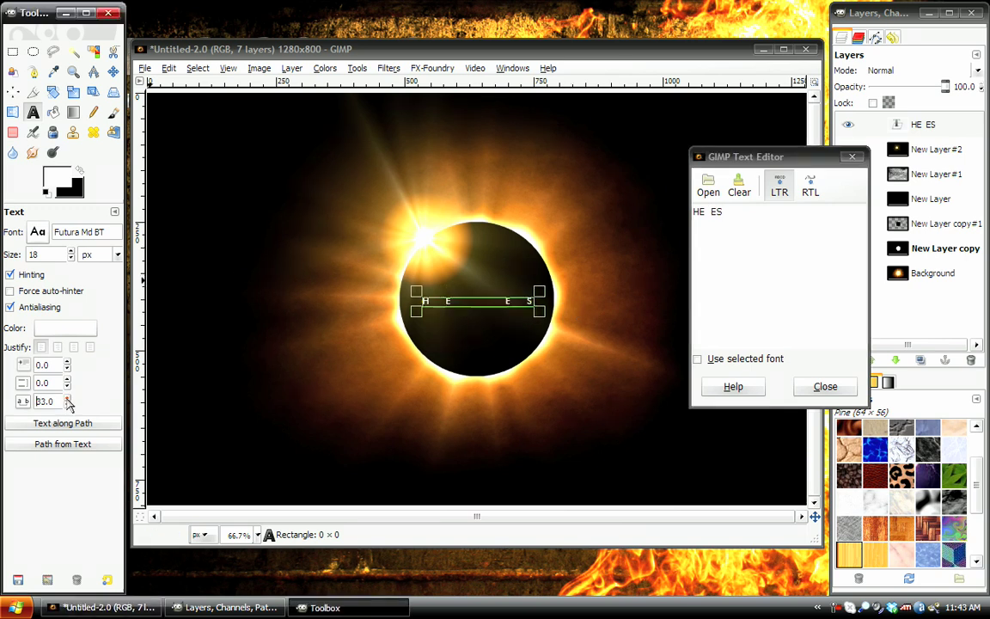
click(68, 404)
click(69, 403)
click(69, 404)
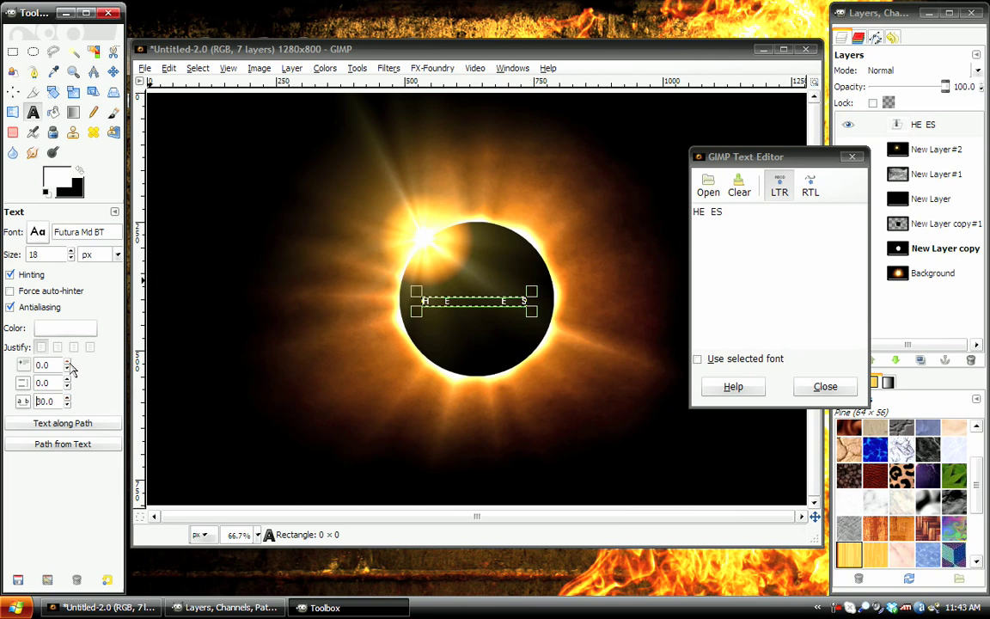
Step: Insert a capital R to spell 'HER ES', ending at 90 px with 24.0 letter spacing
double_click(701, 211)
text(r)
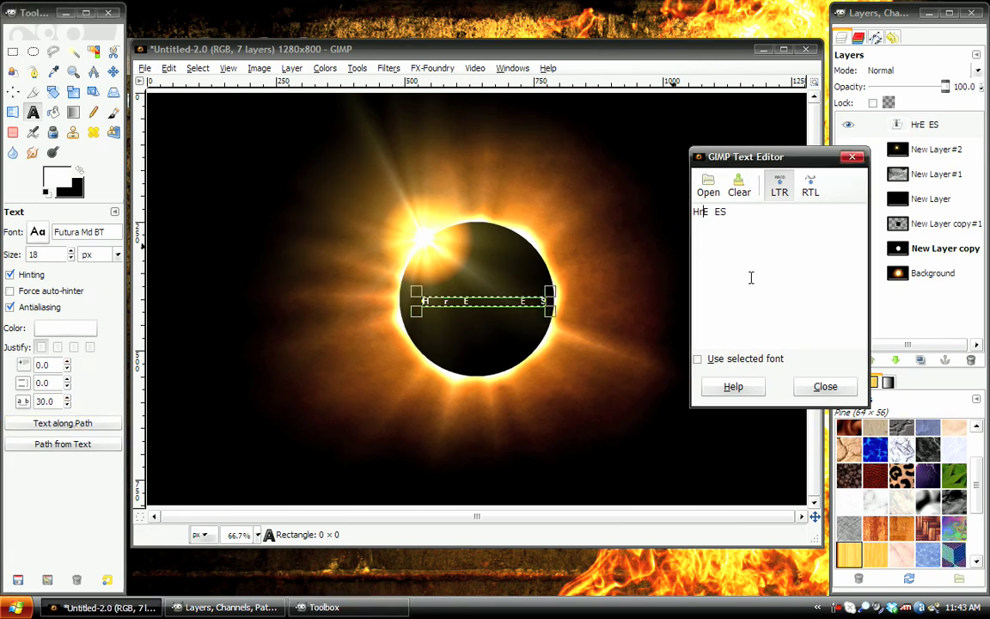
key(BackSpace)
text(R)
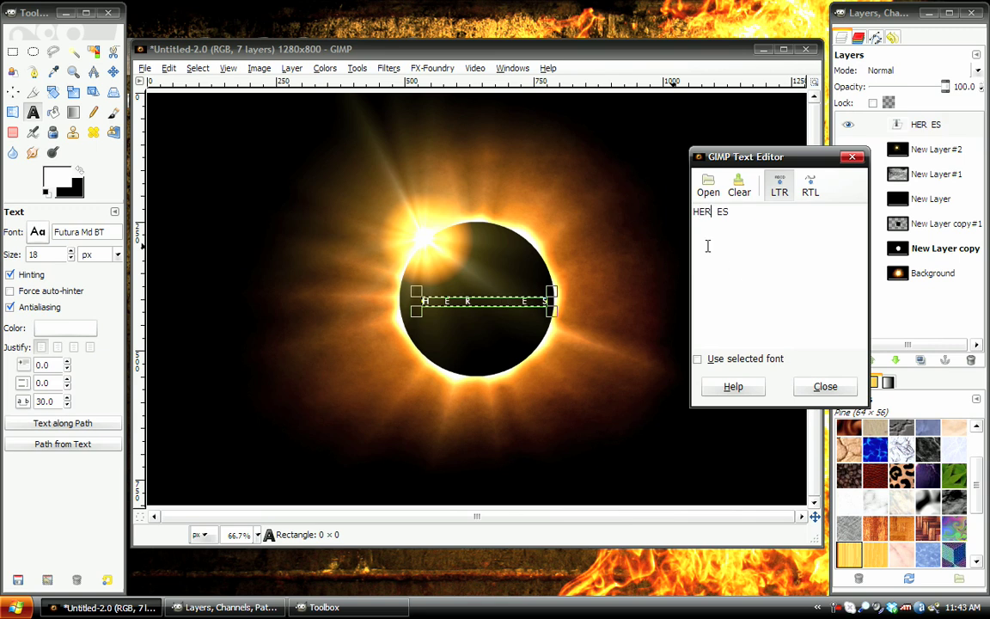
scroll(69, 401, down, 11)
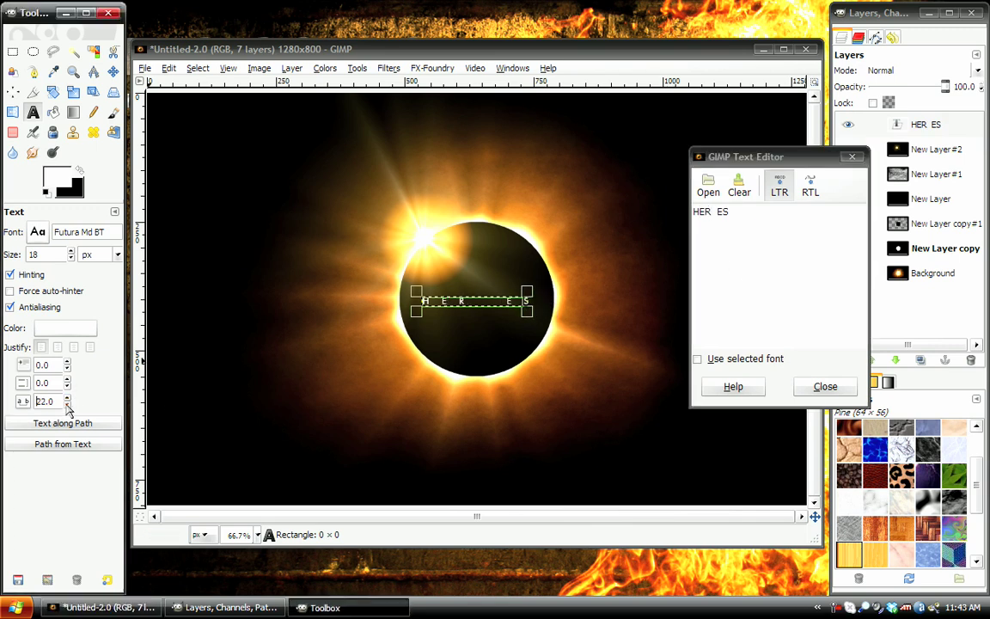
scroll(73, 255, up, 20)
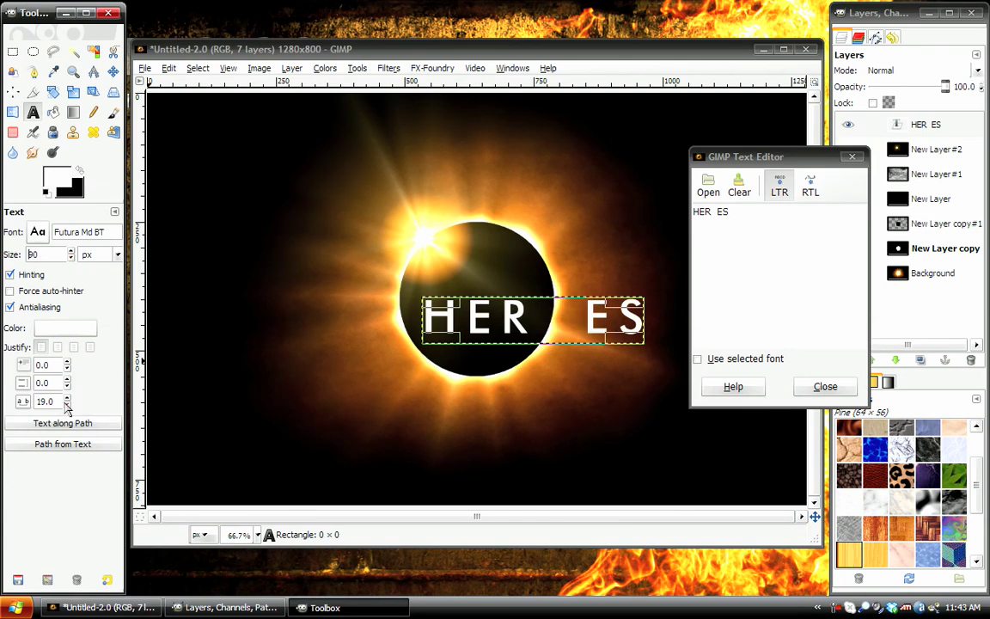
scroll(67, 404, down, 2)
scroll(71, 401, up, 6)
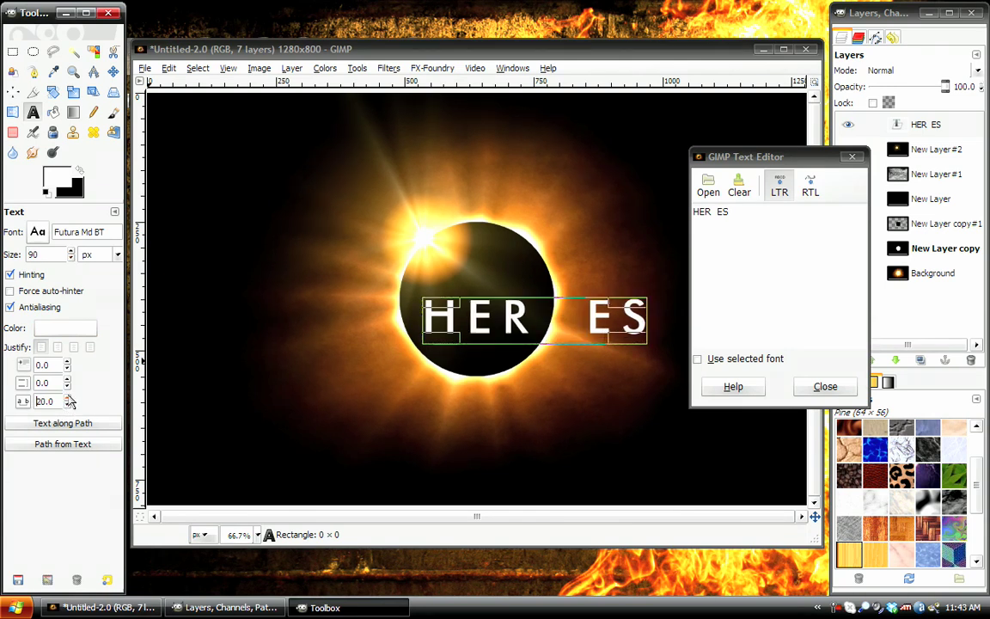
scroll(71, 401, up, 1)
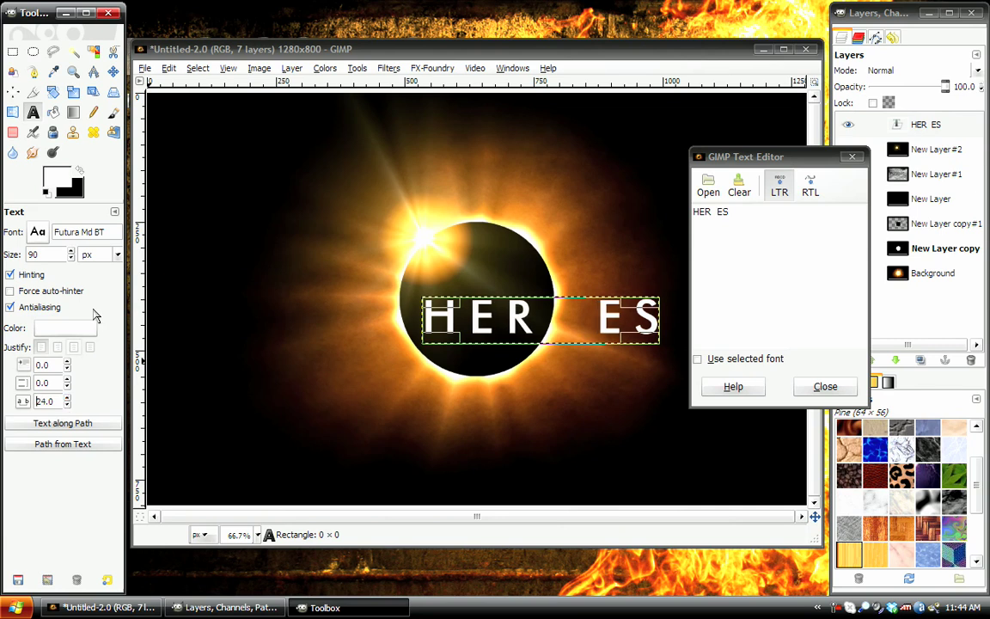
Step: Centre the HER ES text layer horizontally and vertically on the image with the Align tool
click(114, 72)
click(13, 91)
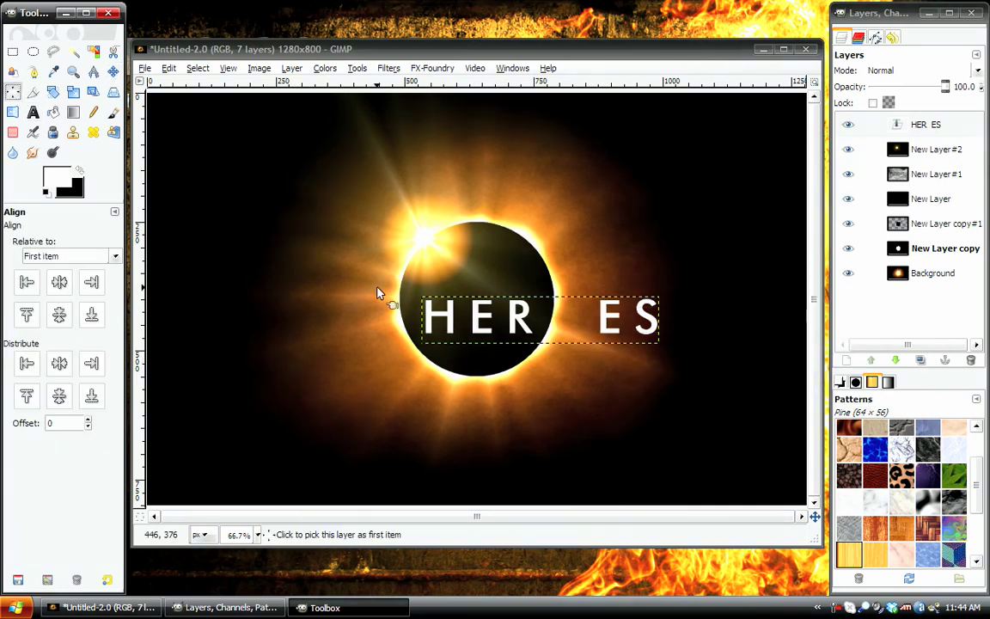
click(426, 322)
click(59, 283)
click(59, 314)
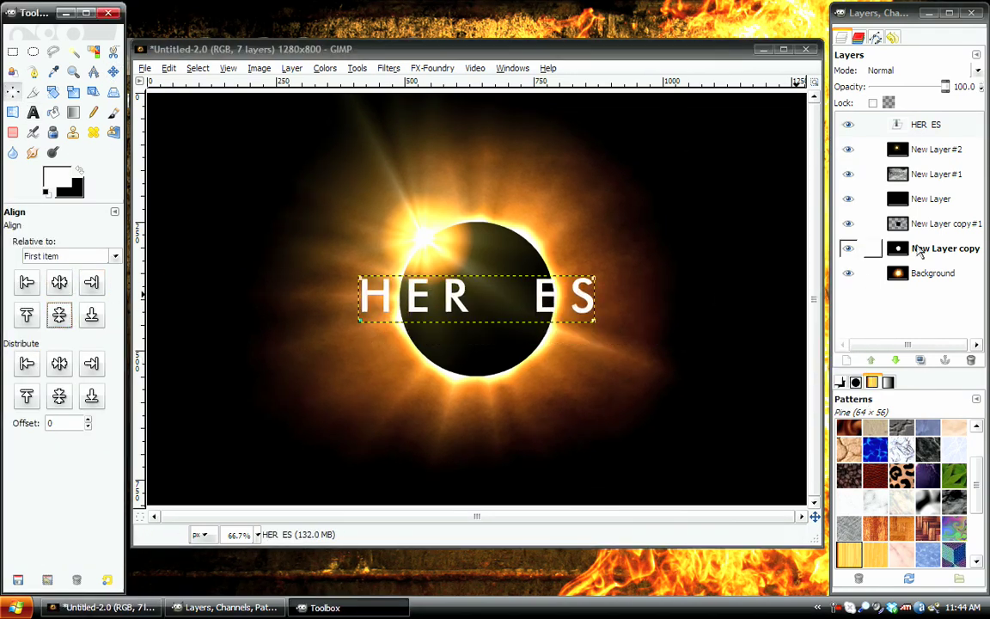
Step: Hide the HER ES layer and create a new layer from visible via Layer > New from Visible
click(847, 125)
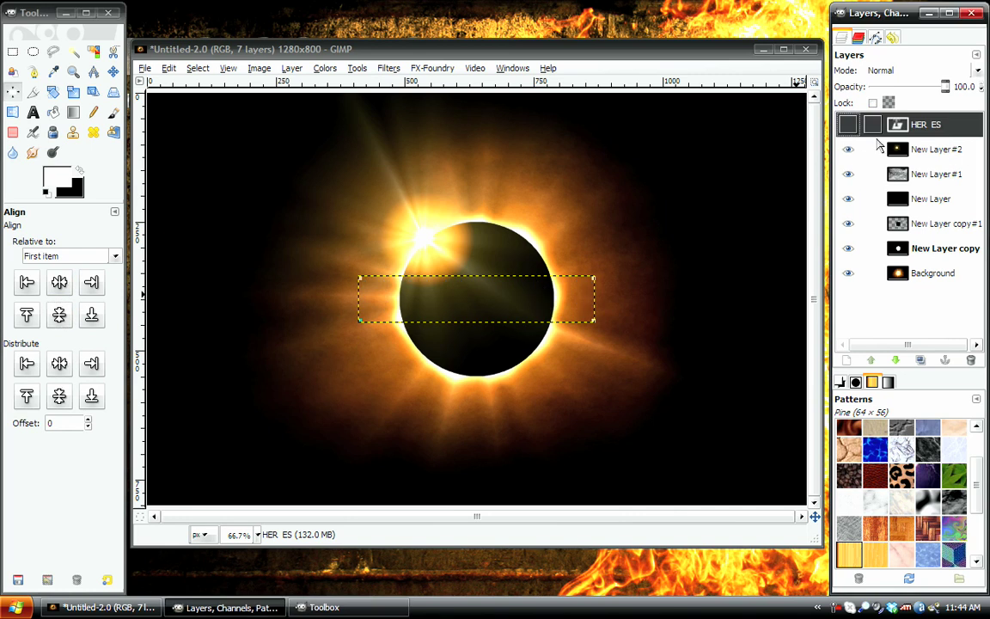
click(292, 68)
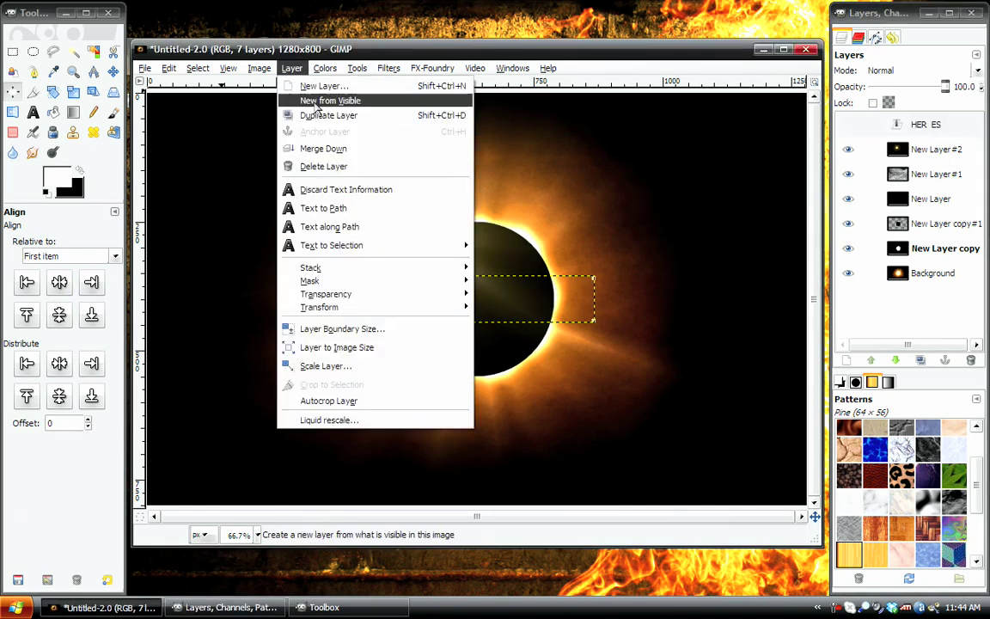
click(300, 97)
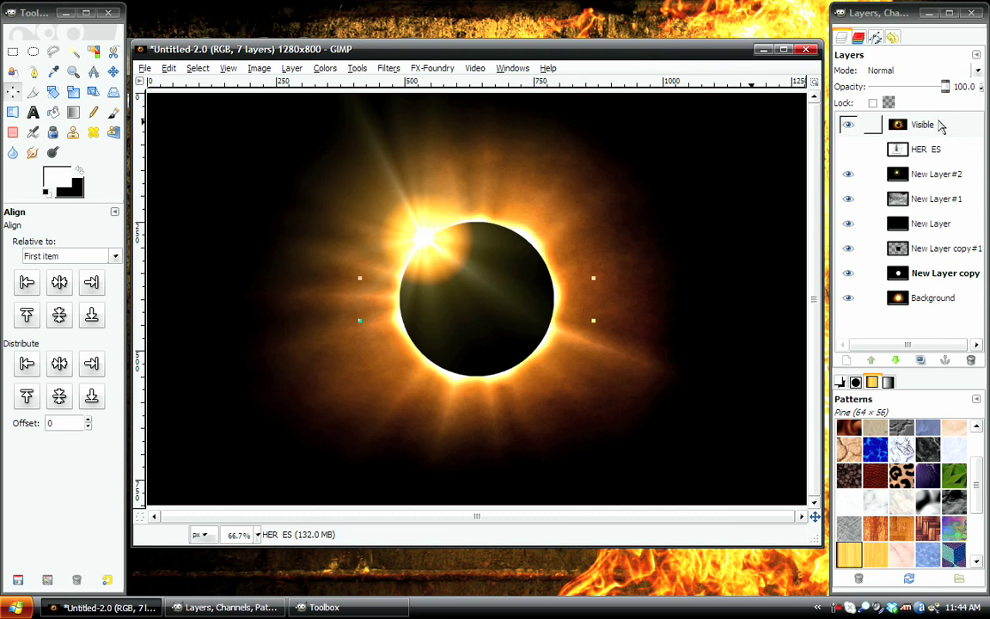
Step: Scale the Visible layer proportionally to 315×197 px and move it onto the big eclipse
click(73, 92)
click(769, 457)
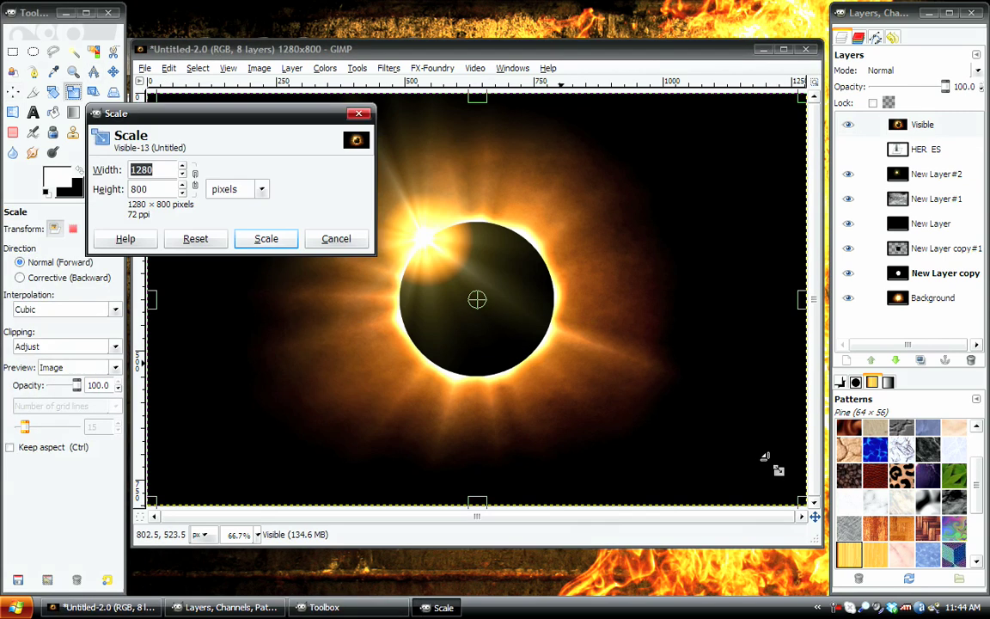
click(194, 179)
drag(796, 496, 411, 194)
click(273, 244)
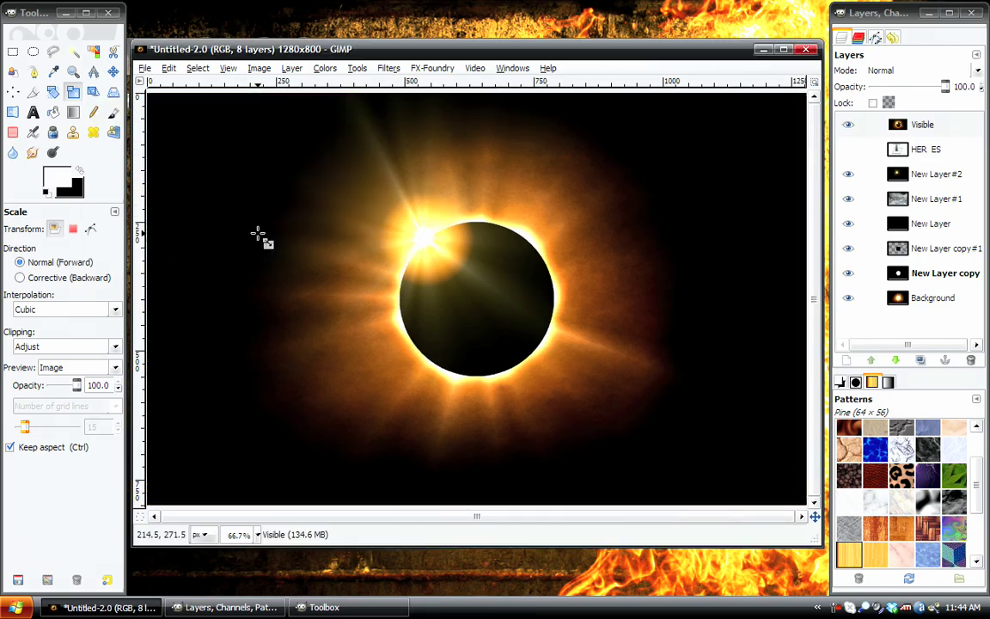
click(114, 72)
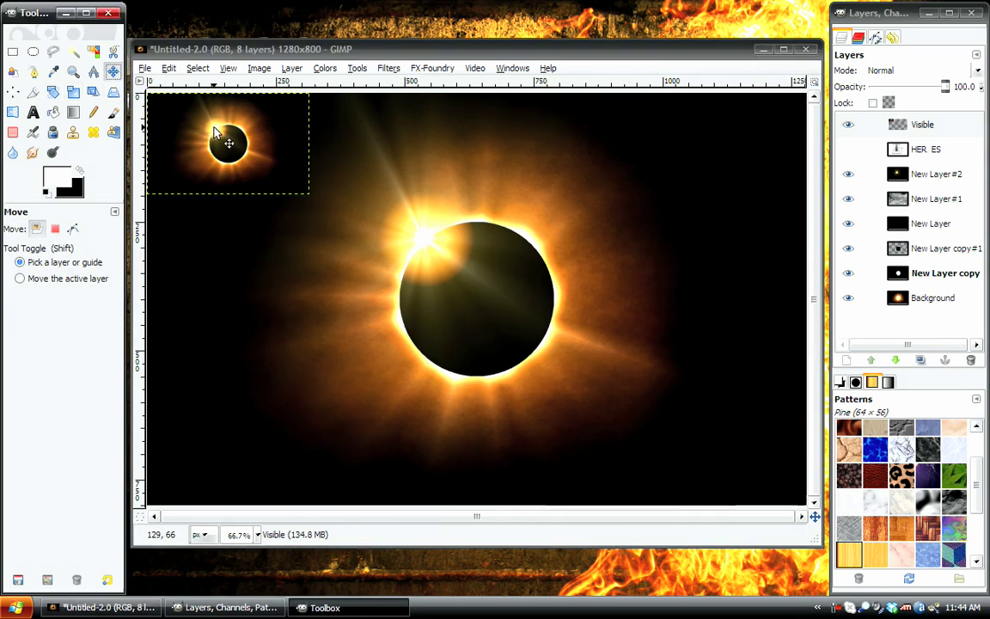
drag(227, 145, 500, 298)
Step: Set the Visible layer to Screen mode, unhide HER ES, and nudge the small eclipse into the O gap
click(898, 76)
click(859, 164)
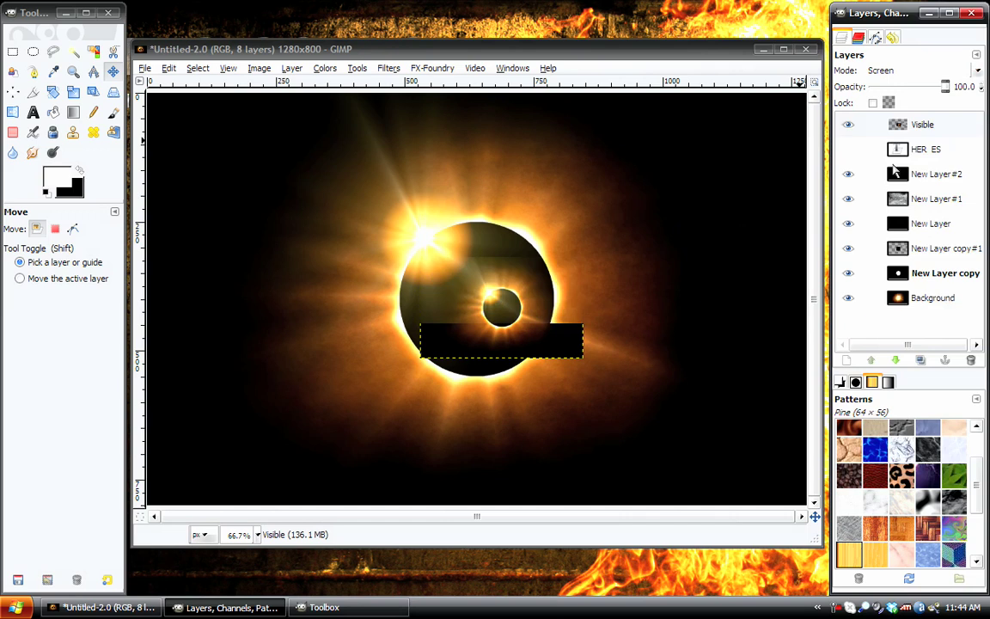
click(848, 149)
mouse_move(503, 314)
mouse_down()
mouse_move(500, 289)
mouse_move(498, 304)
mouse_up()
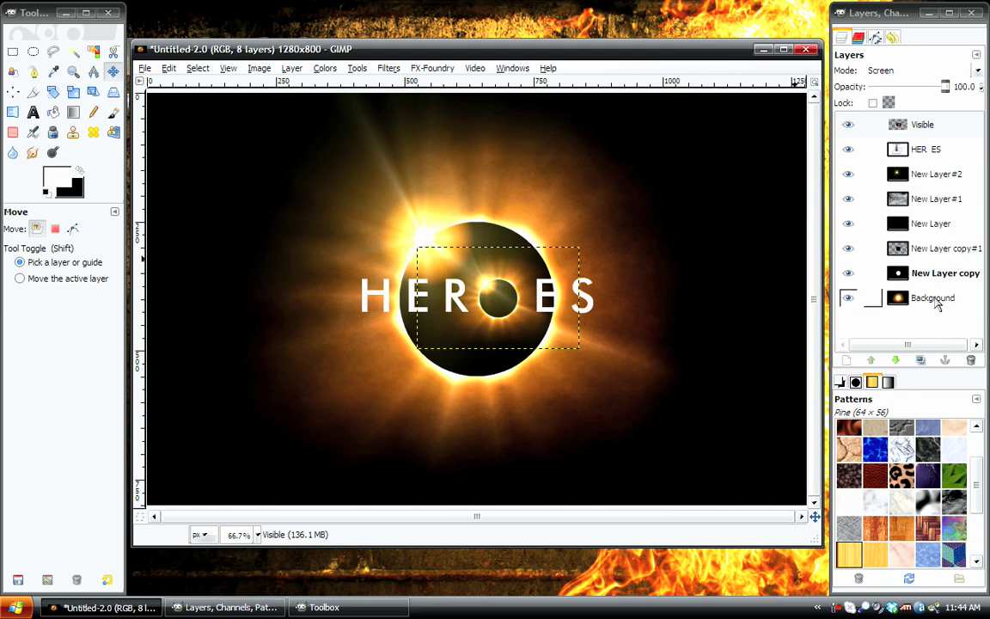
click(937, 299)
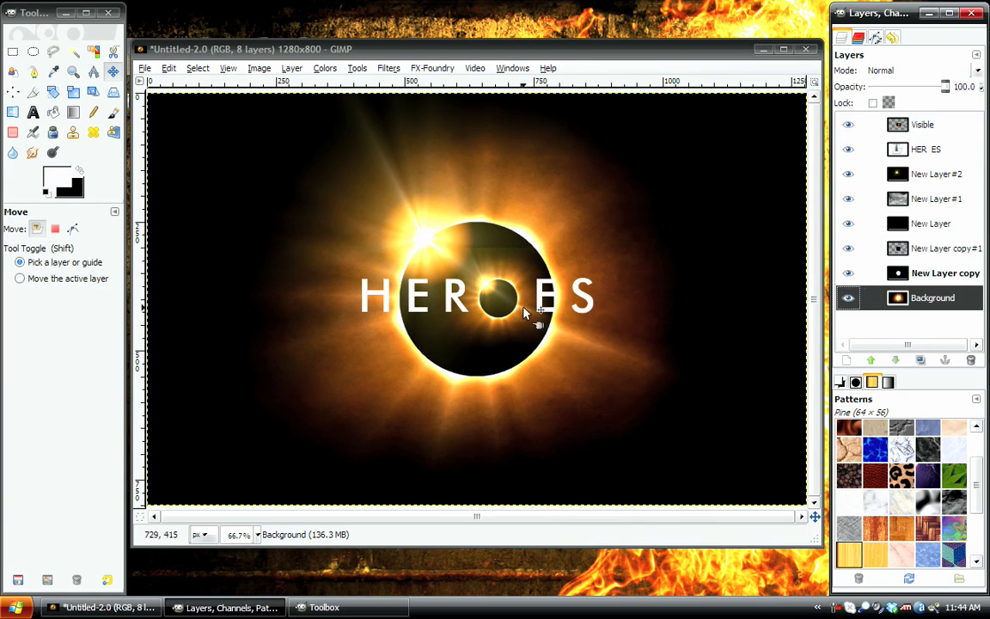